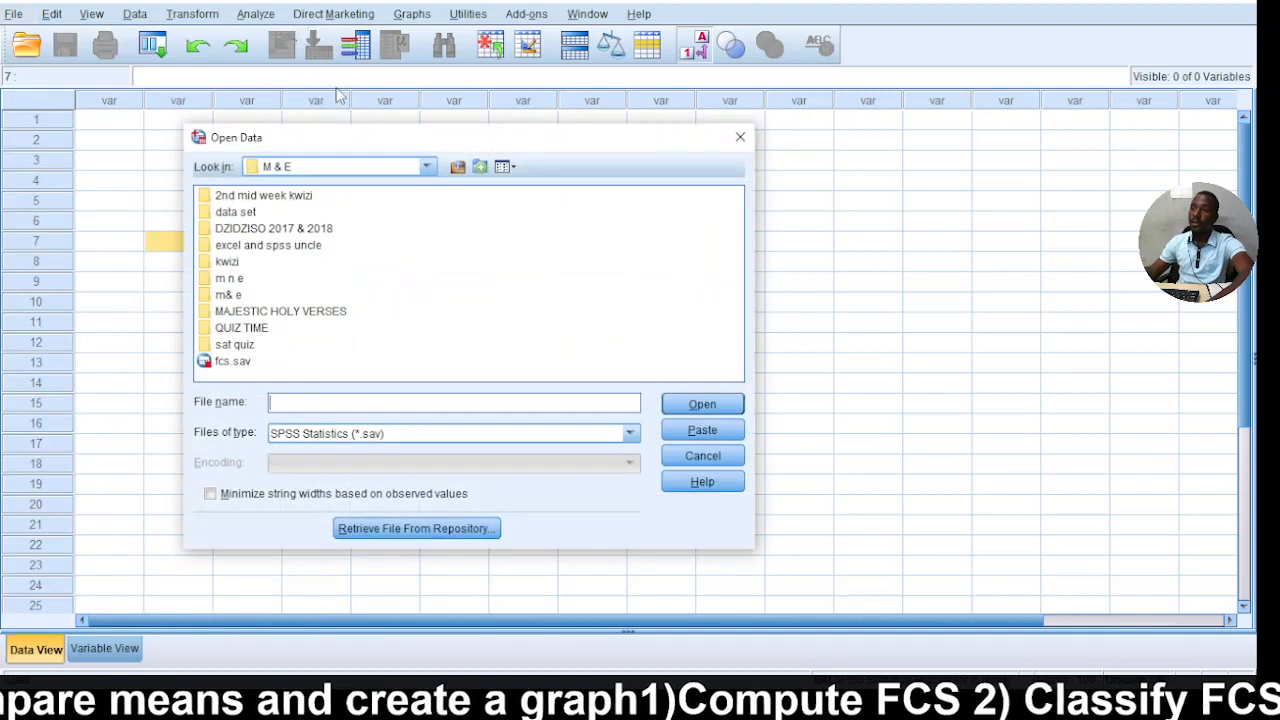
# Import the FCS worksheet from the Excel file food__security_Quiz 1 excel - Copy.xlsx and check its rows and variable definitions.
pyautogui.click(296, 434)
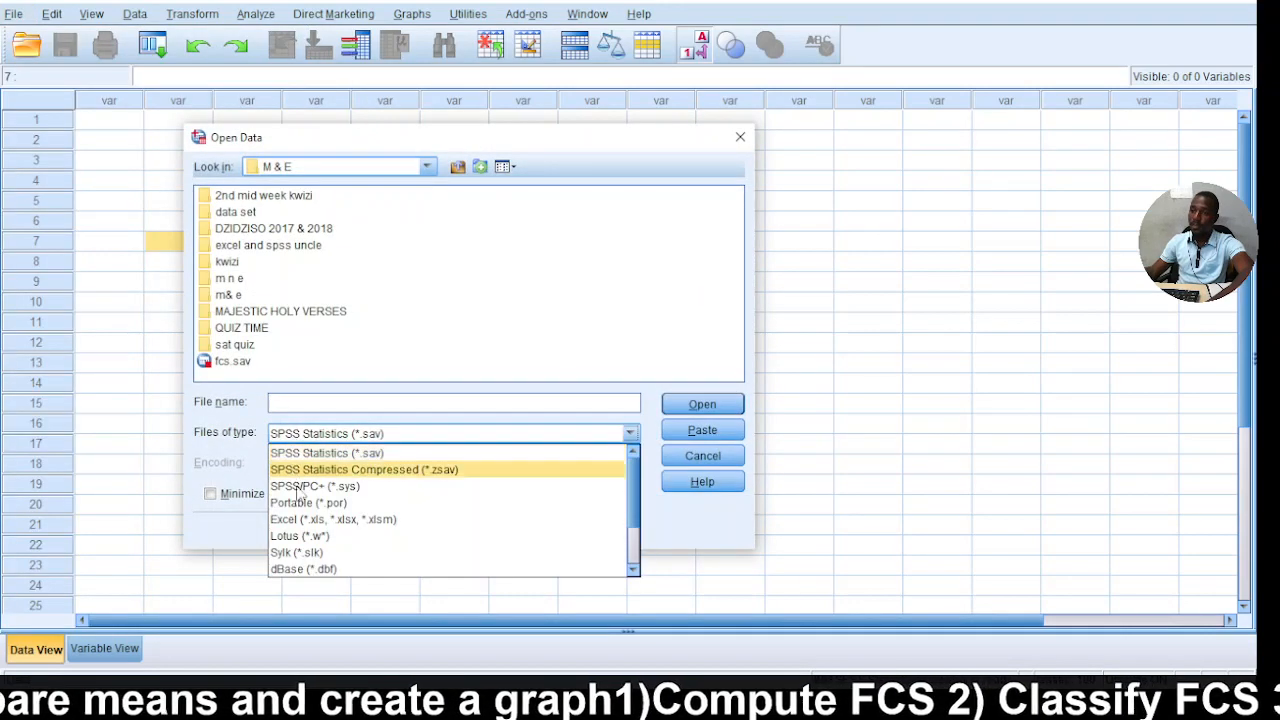
pyautogui.click(330, 522)
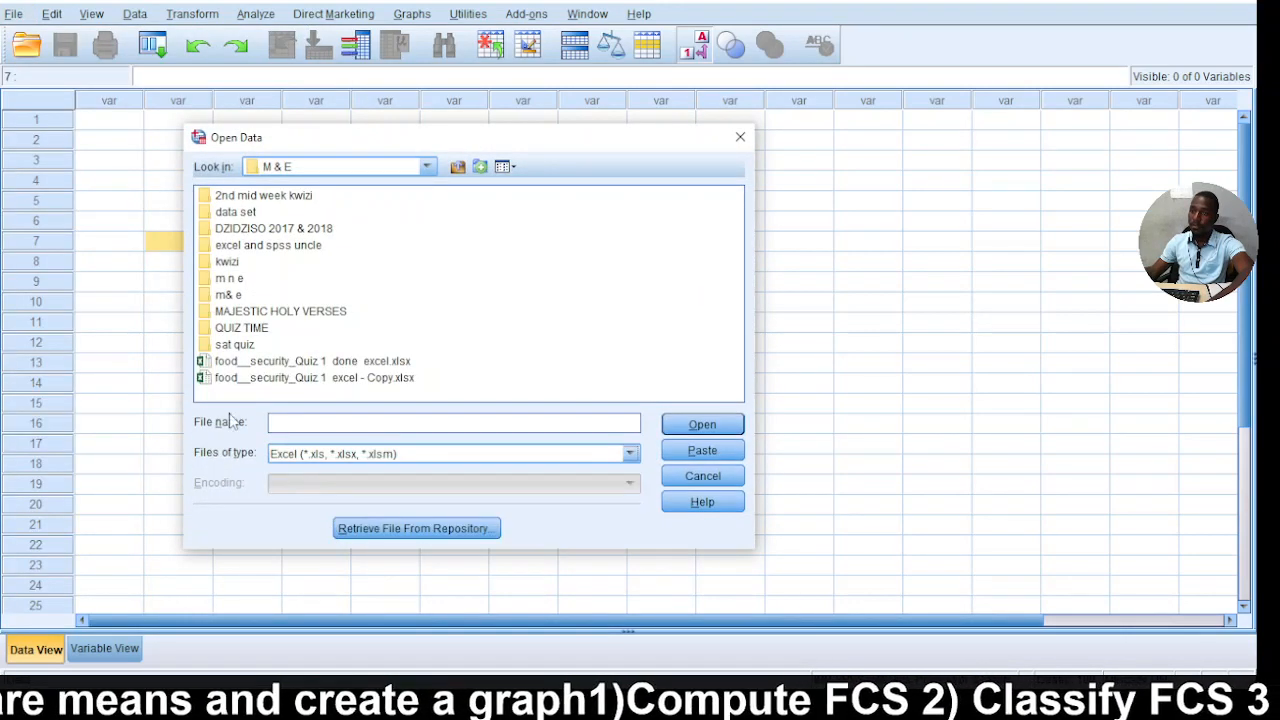
pyautogui.click(300, 377)
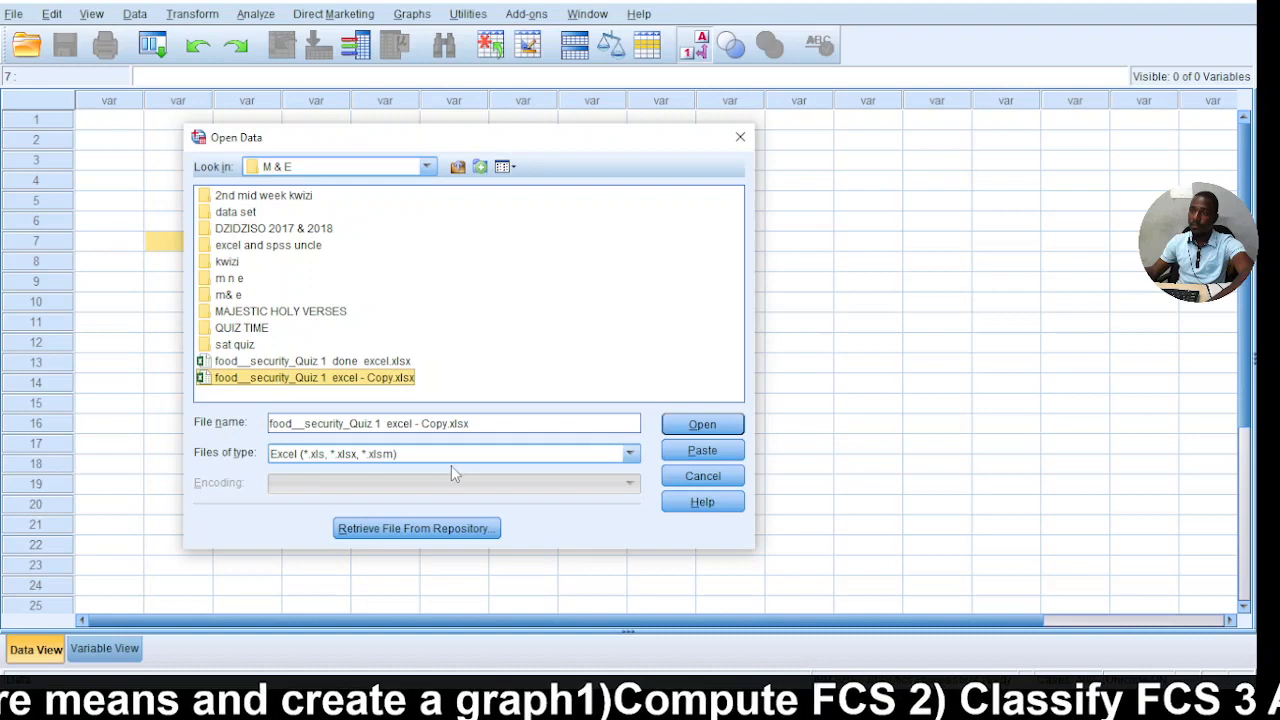
pyautogui.click(702, 424)
pyautogui.click(598, 340)
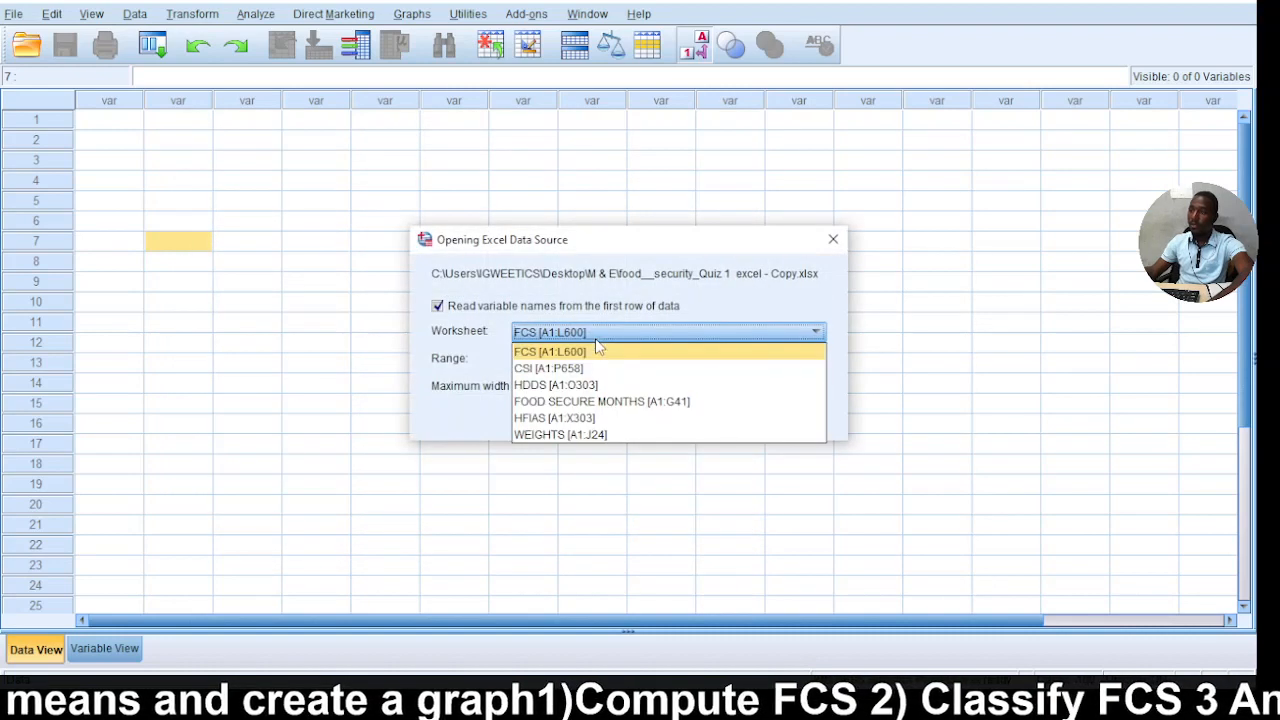
pyautogui.click(550, 352)
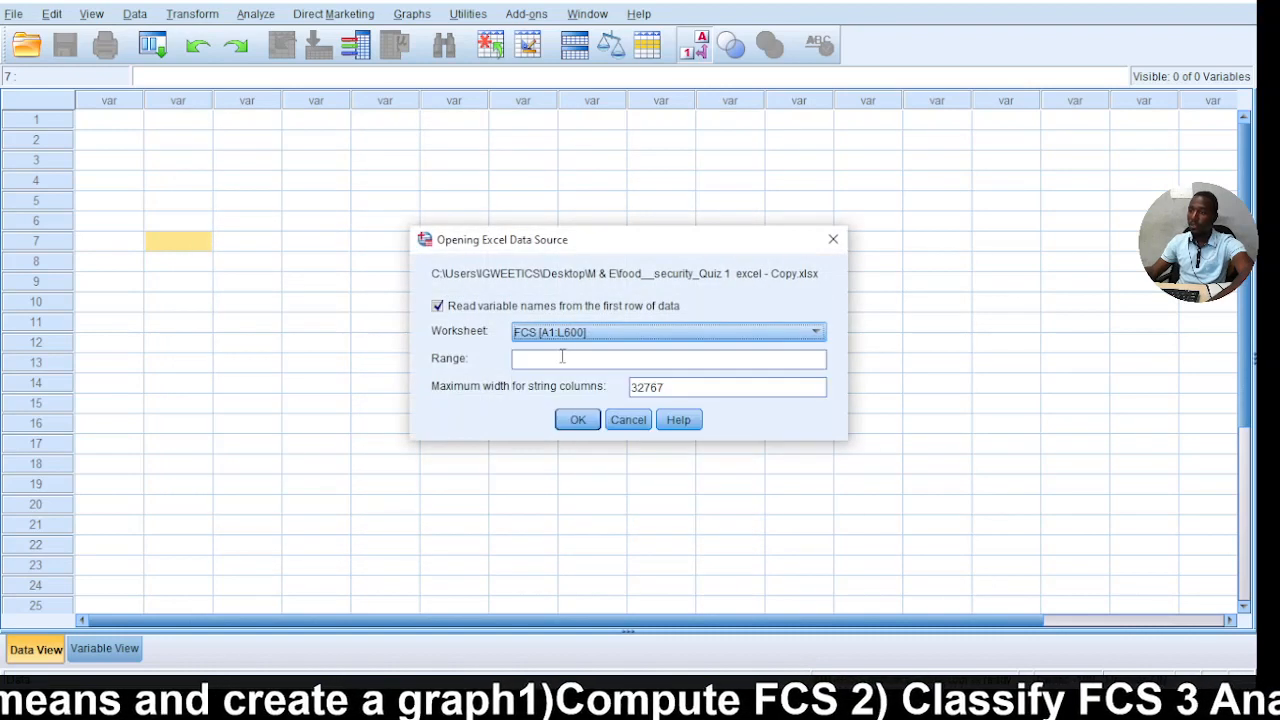
pyautogui.click(574, 420)
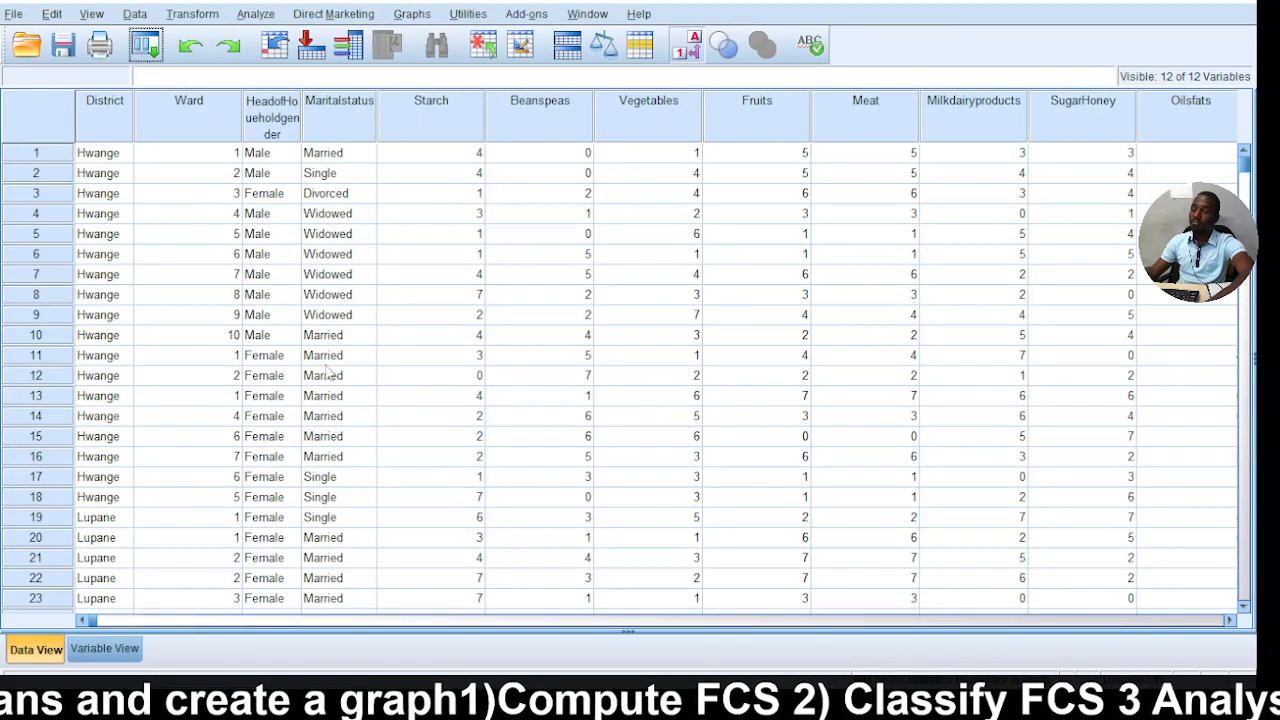
pyautogui.scroll(-5, 326, 393)
pyautogui.scroll(5, 326, 393)
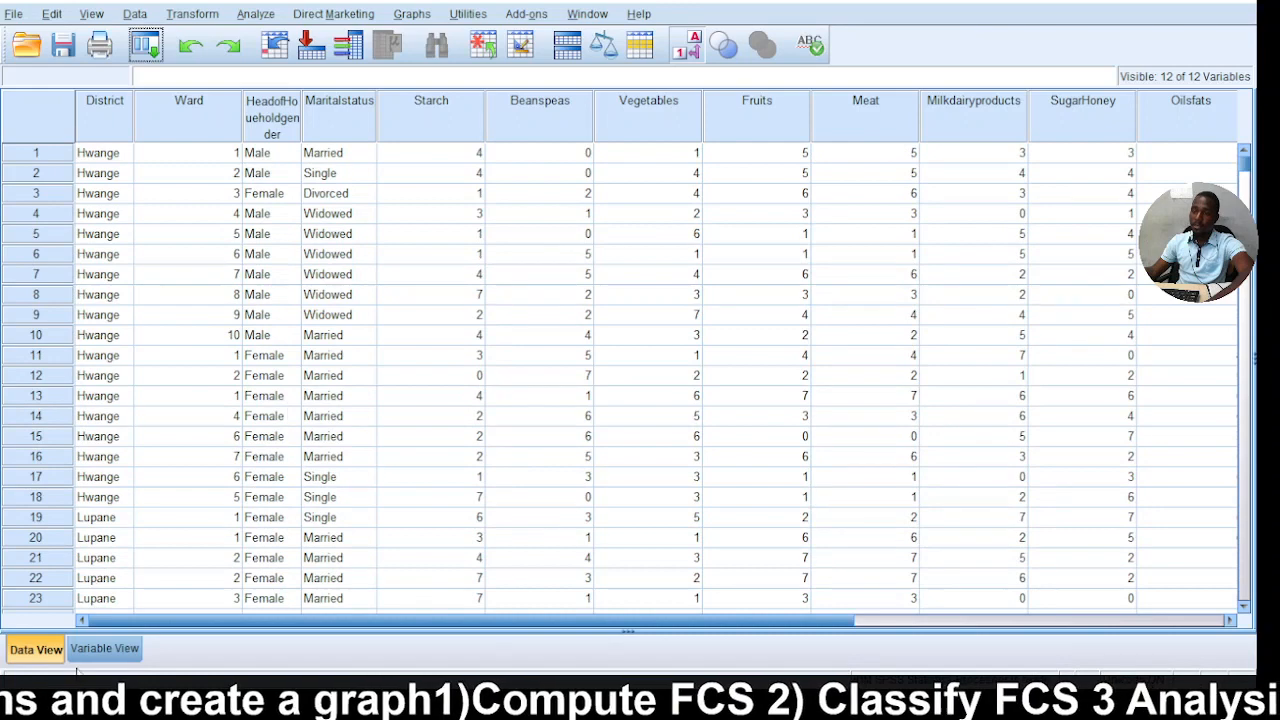
pyautogui.click(104, 649)
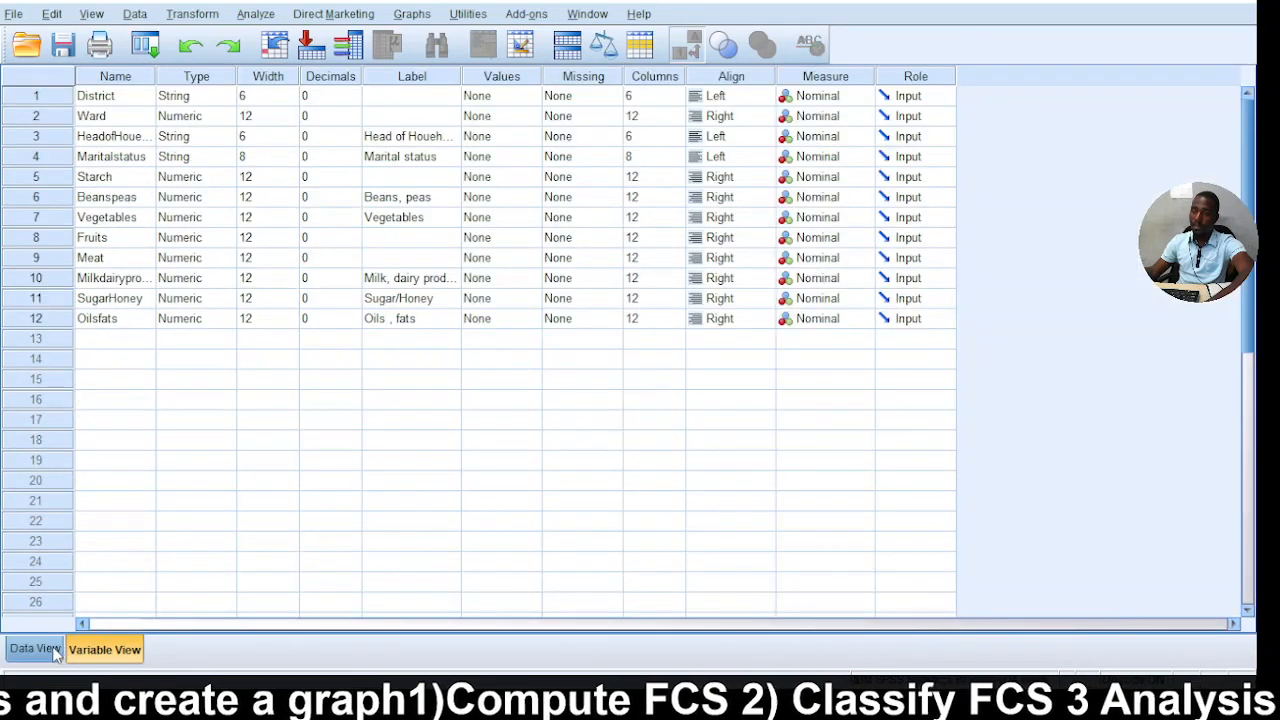
pyautogui.click(56, 646)
# Start a Compute Variable calculation and name the target variable FCS.
pyautogui.click(200, 14)
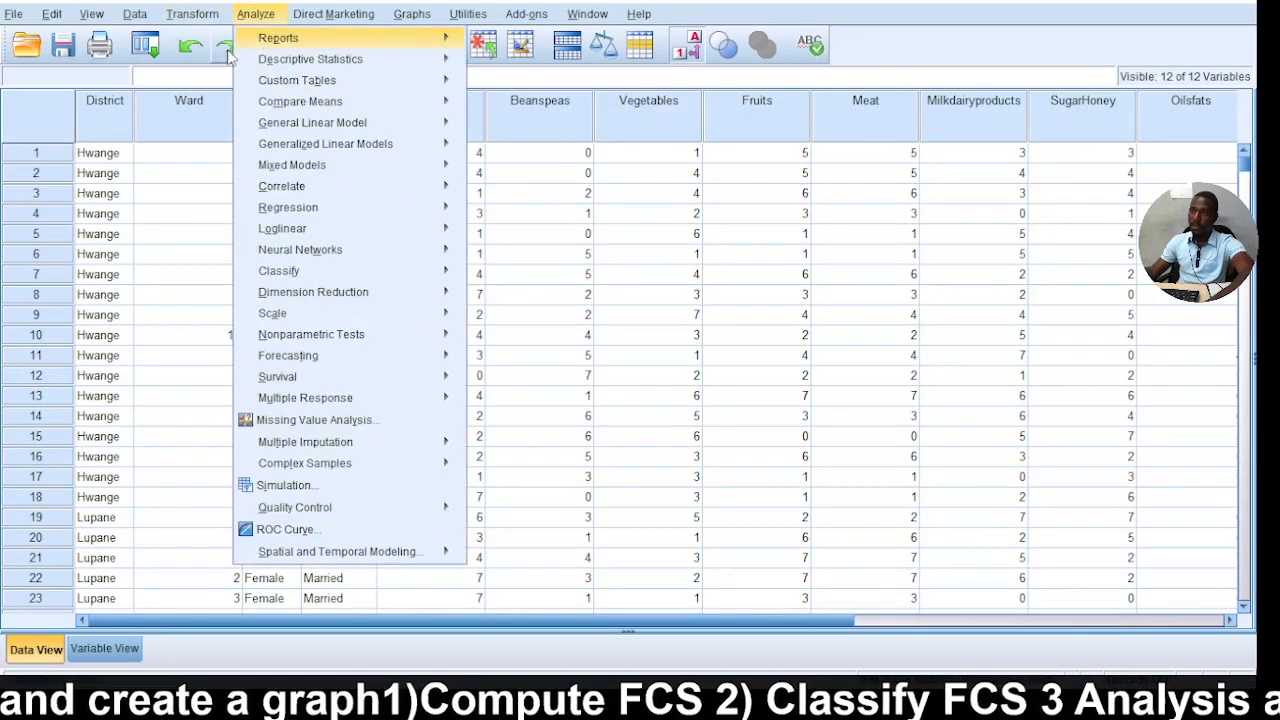
pyautogui.click(230, 38)
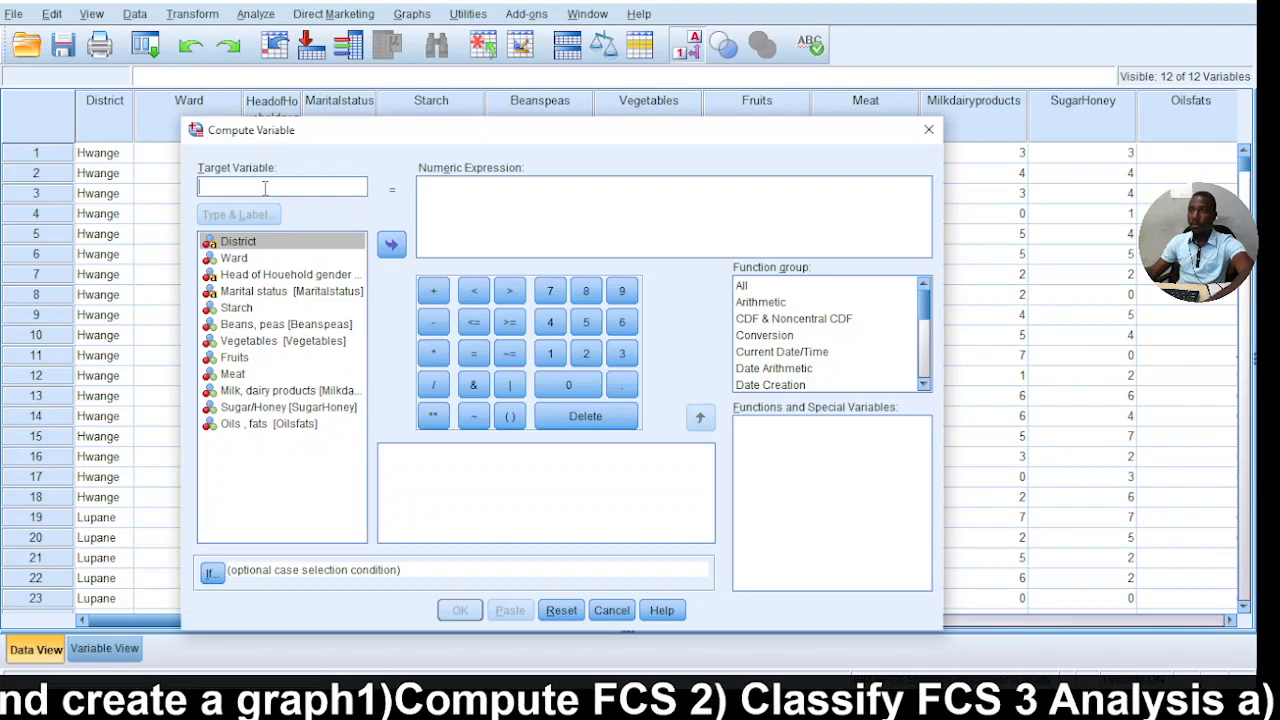
pyautogui.write('f')
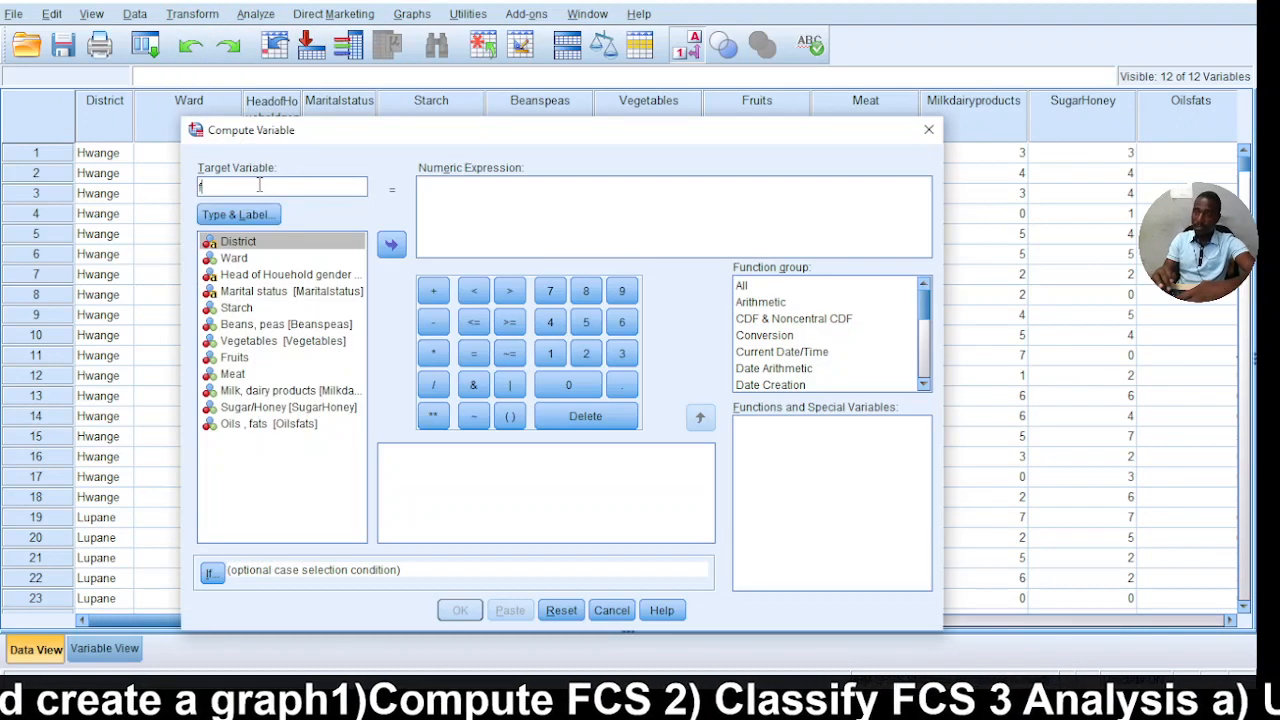
pyautogui.press('BackSpace')
pyautogui.write('FCS')
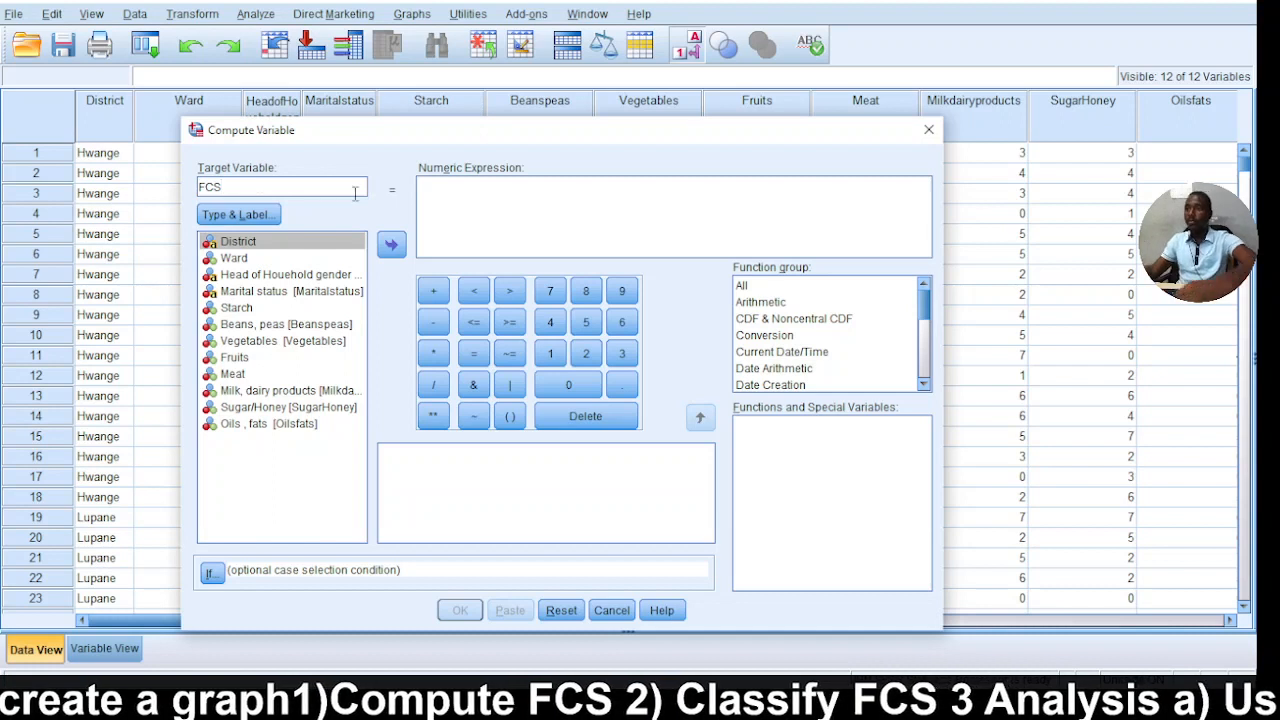
pyautogui.click(455, 202)
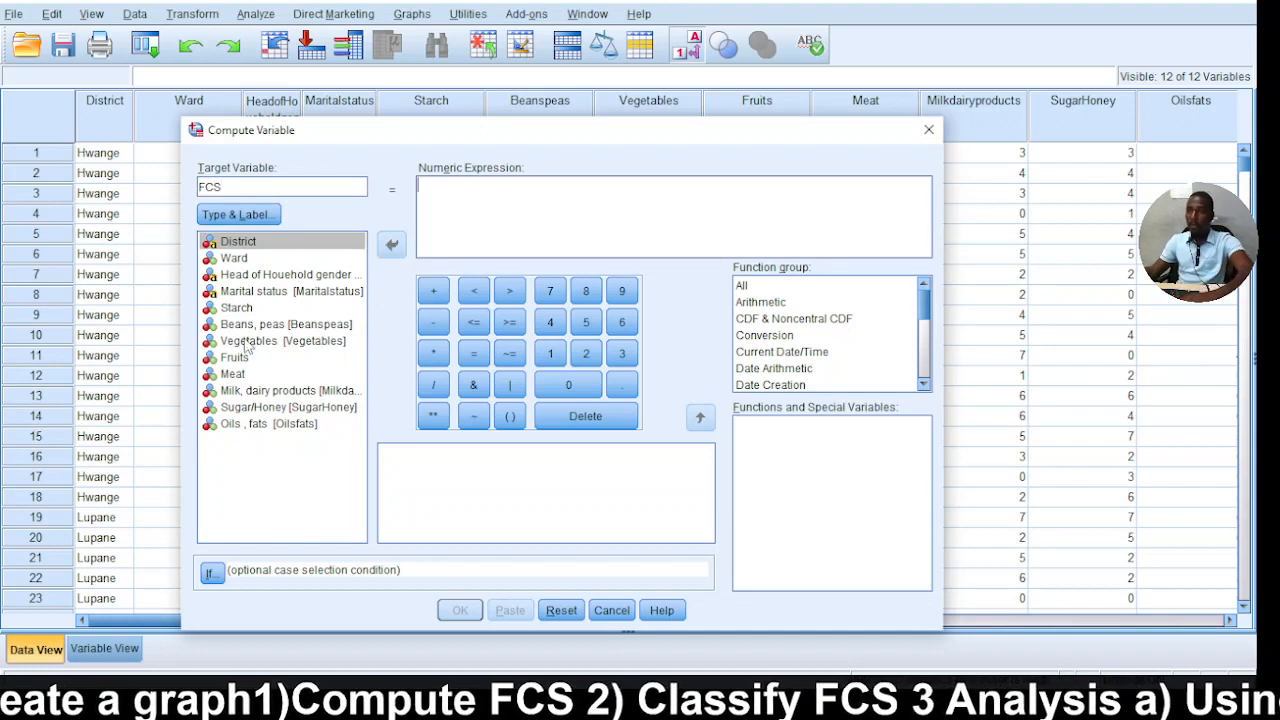
pyautogui.click(250, 310)
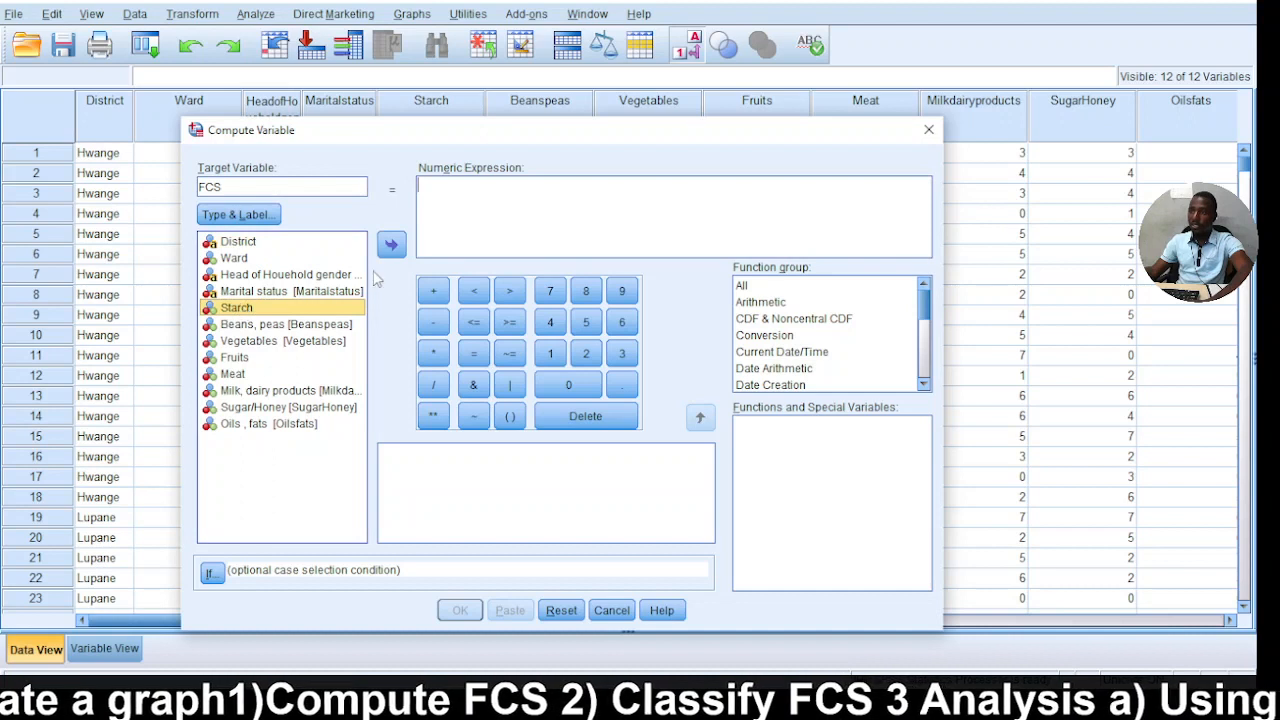
pyautogui.doubleClick(298, 310)
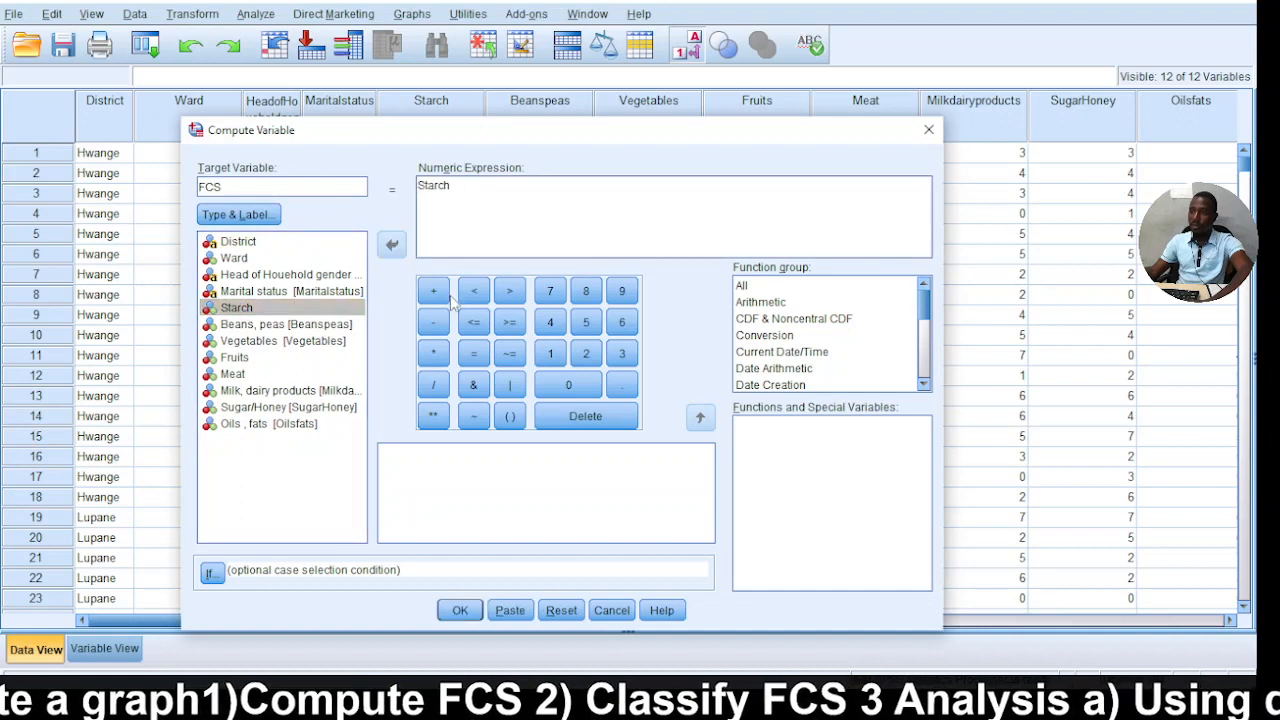
pyautogui.click(434, 354)
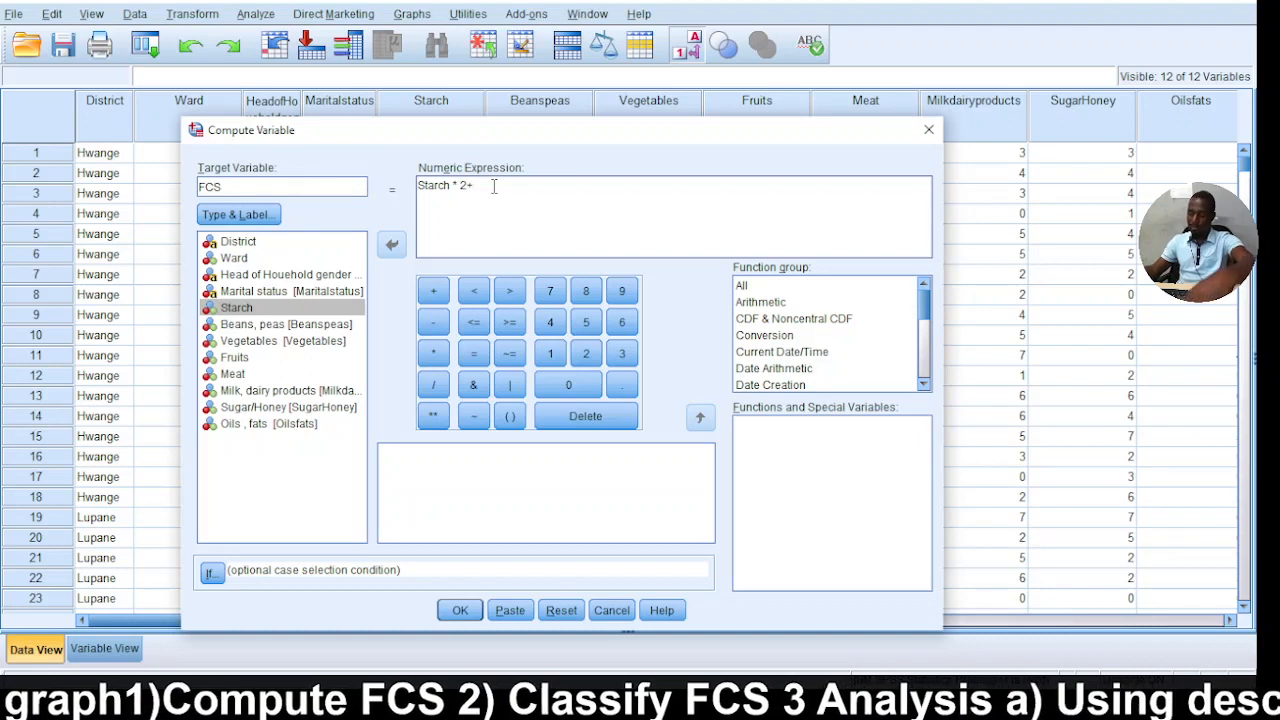
pyautogui.press('BackSpace')
pyautogui.press('BackSpace')
pyautogui.press('BackSpace')
pyautogui.press('BackSpace')
pyautogui.press('BackSpace')
pyautogui.press('BackSpace')
pyautogui.press('BackSpace')
pyautogui.press('BackSpace')
pyautogui.press('BackSpace')
pyautogui.press('BackSpace')
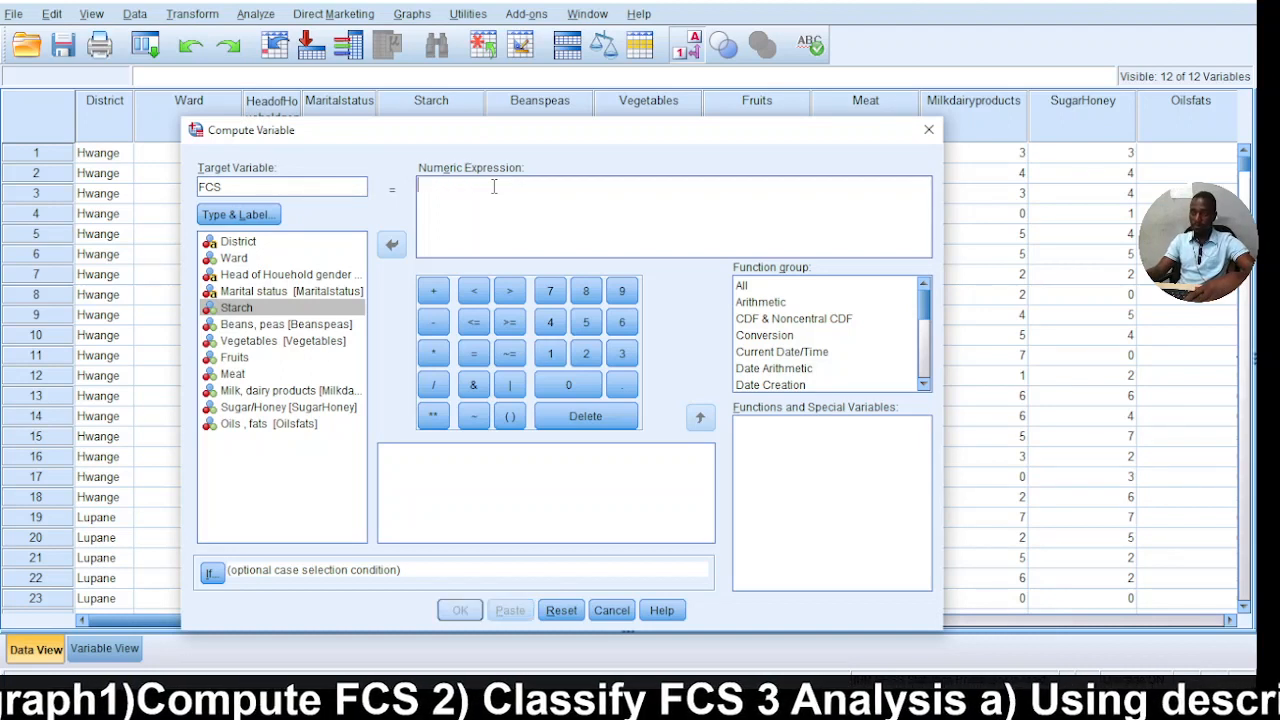
# Compute FCS as Starch*2+Beanspeas*3+Vegetables*1+Fruits*1+Meat*4+Milkdairyproducts*4+SugarHoney*0.5+Oilsfats*0.5 and return to the data.
pyautogui.write('Starch * 2+Beanspeas * 3 + Vegetables * 1 + Fruits * 1 + Meat * 4 + Milkdairyproducts * 4 + SugarHoney * 0.5 + Oilsfats * 0.5')
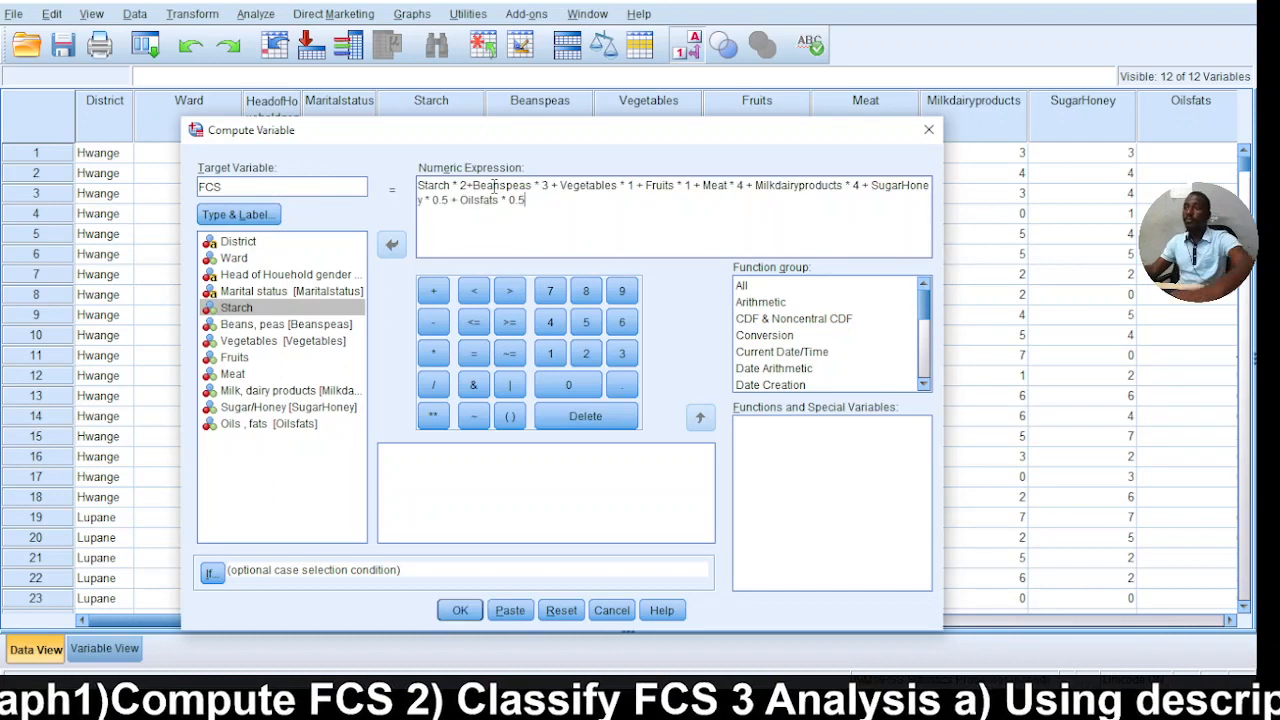
pyautogui.click(463, 187)
pyautogui.write('2')
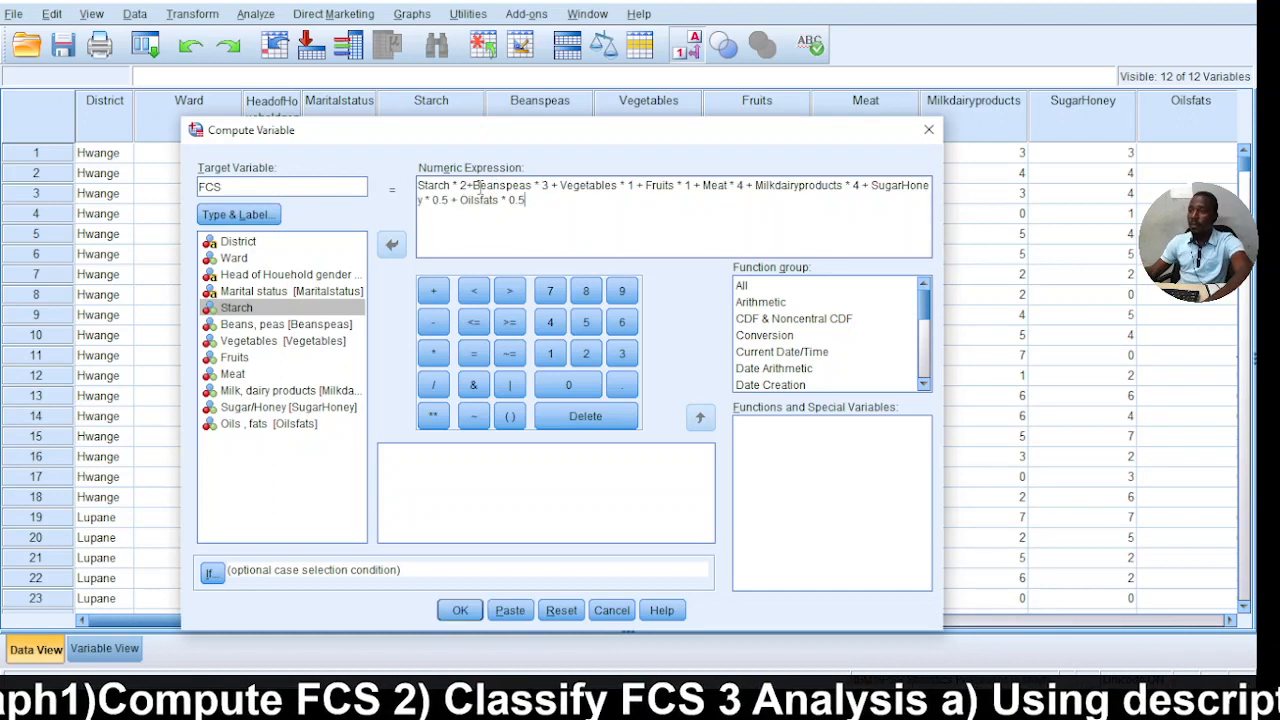
pyautogui.click(563, 197)
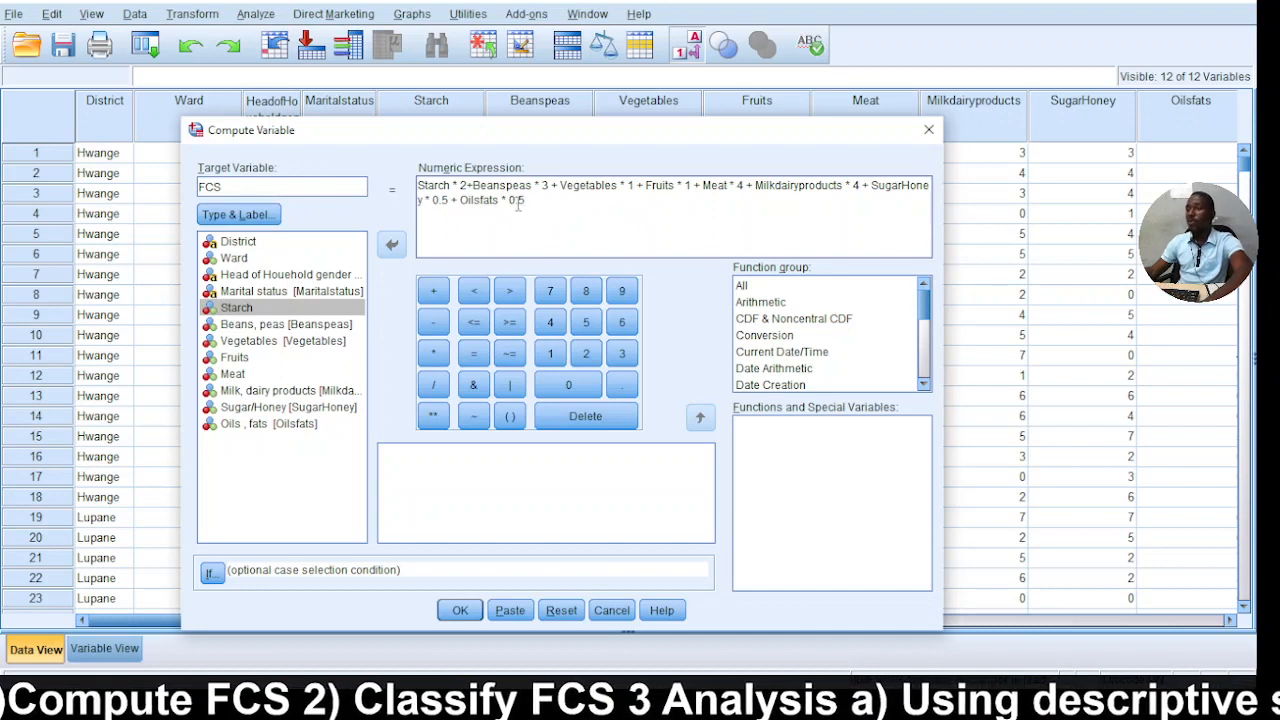
pyautogui.click(460, 610)
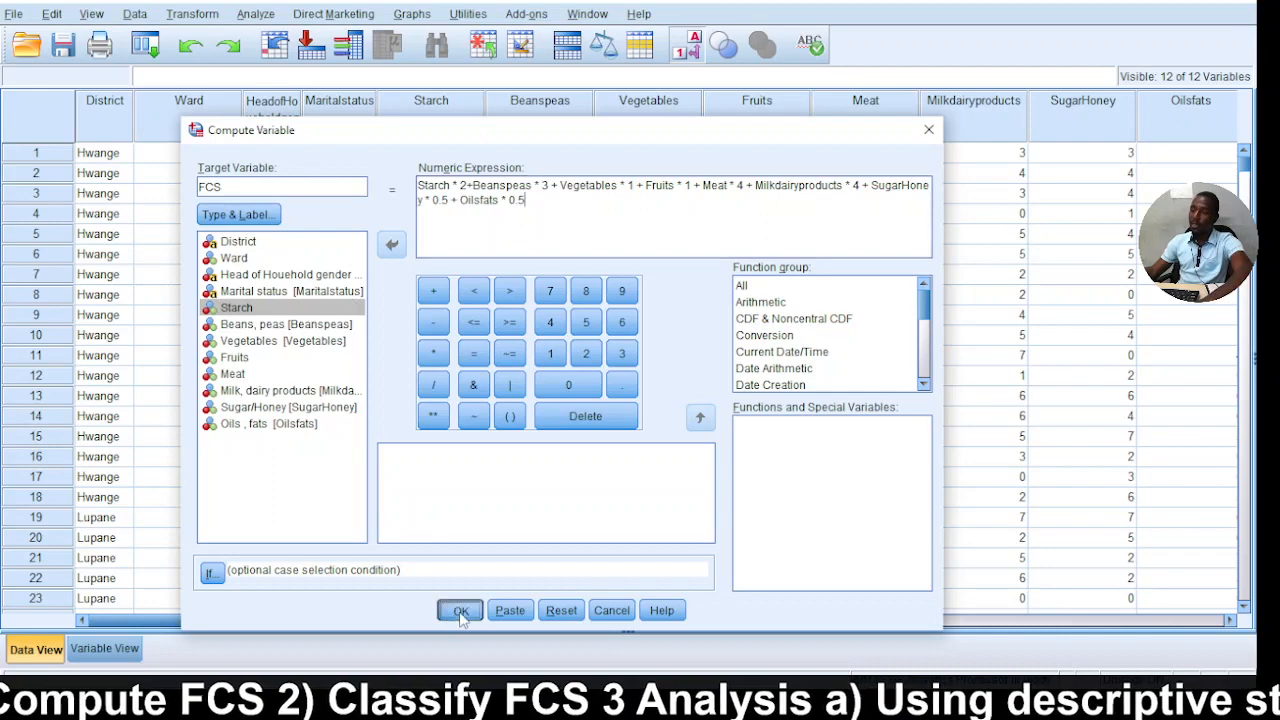
pyautogui.click(1147, 3)
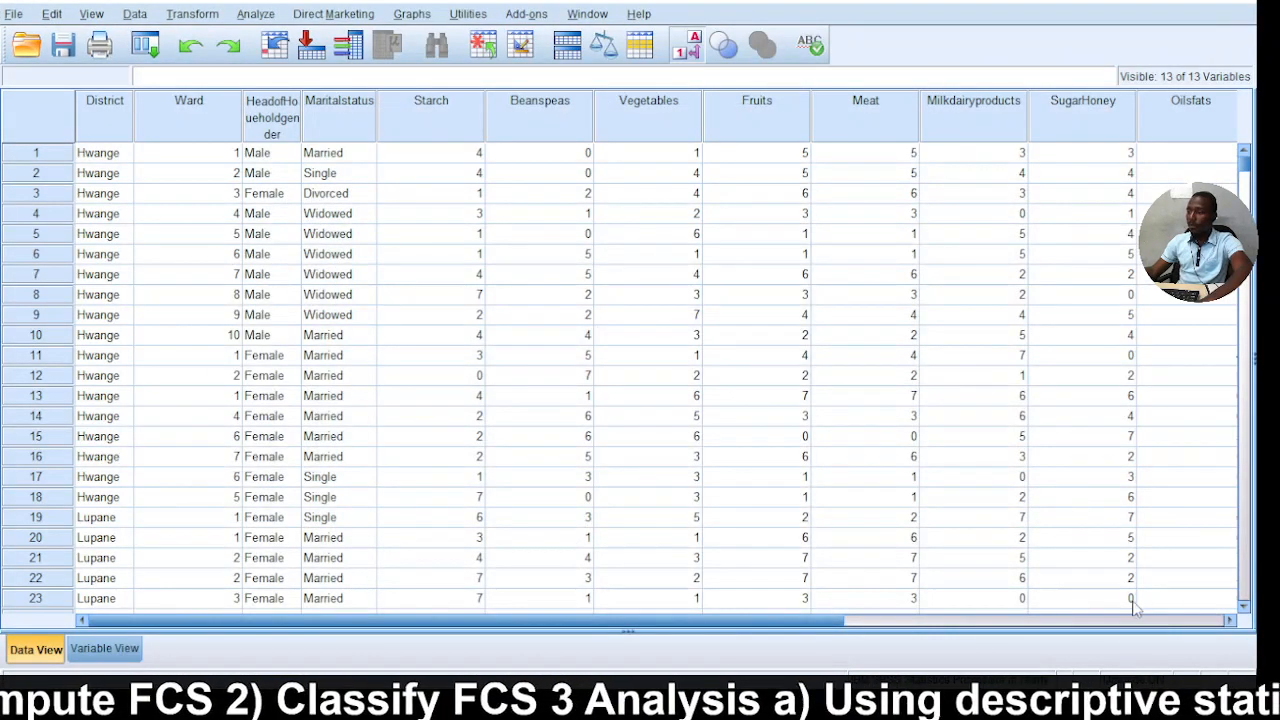
# Examine the computed values in the FCS column across the data rows.
pyautogui.click(1231, 620)
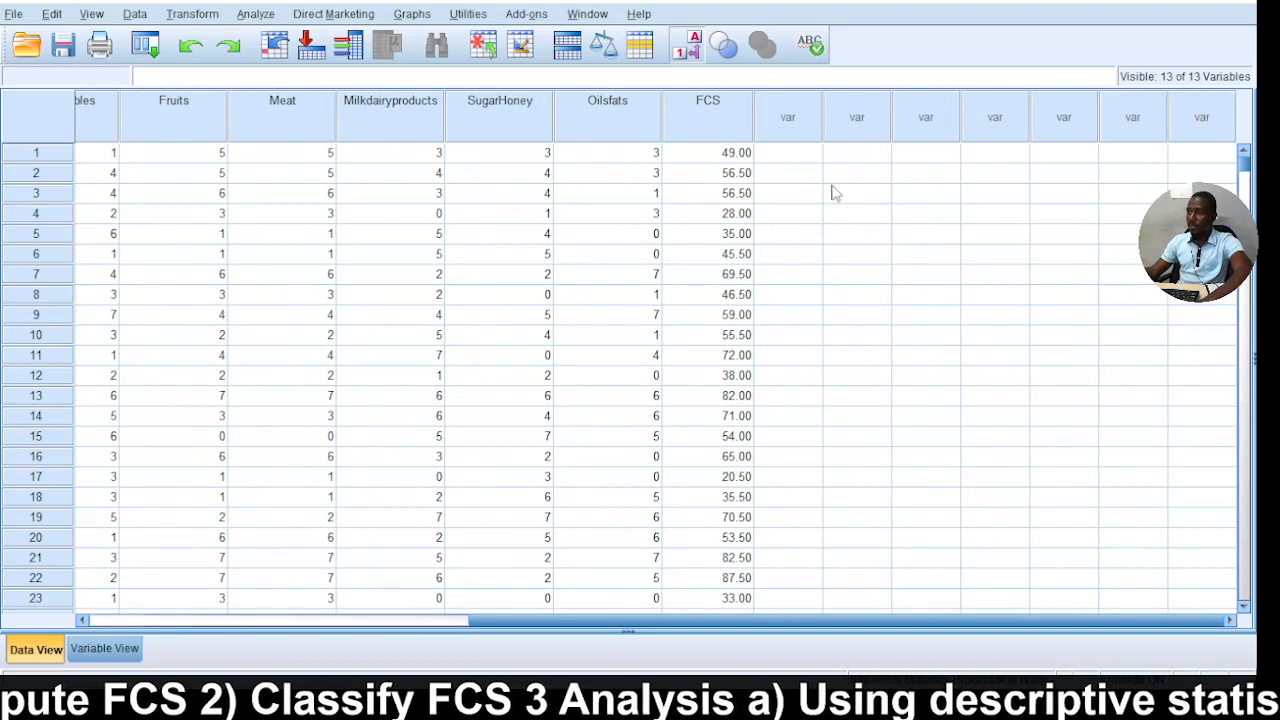
pyautogui.click(735, 120)
pyautogui.scroll(-10, 711, 291)
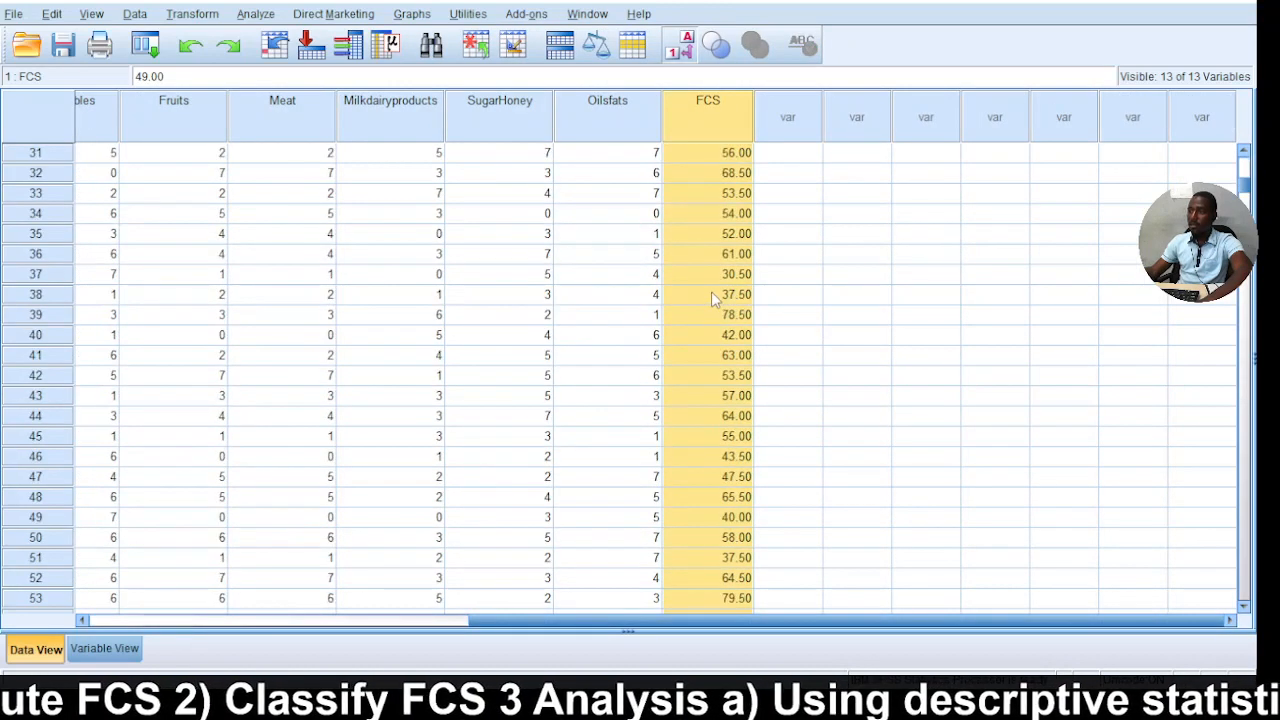
pyautogui.scroll(10, 711, 291)
pyautogui.click(794, 194)
pyautogui.click(787, 154)
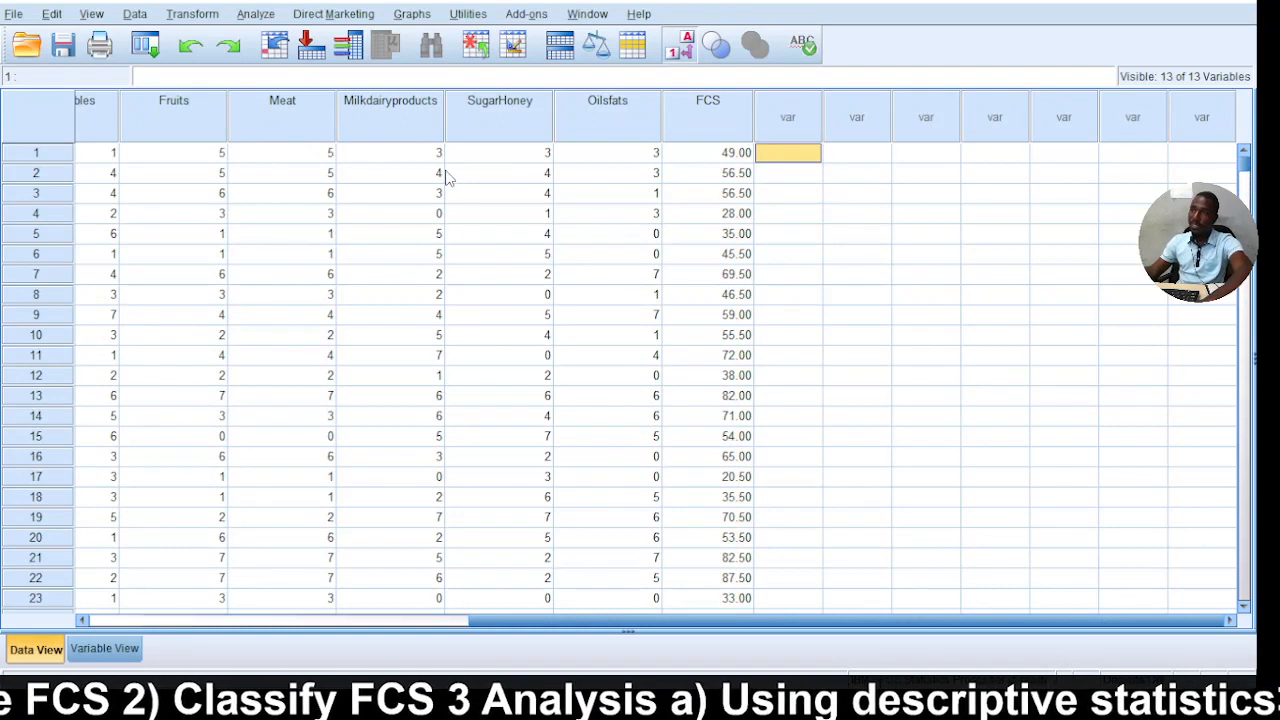
# Set up a recode of FCS into a different variable with the output name FCS_CLASS.
pyautogui.click(192, 14)
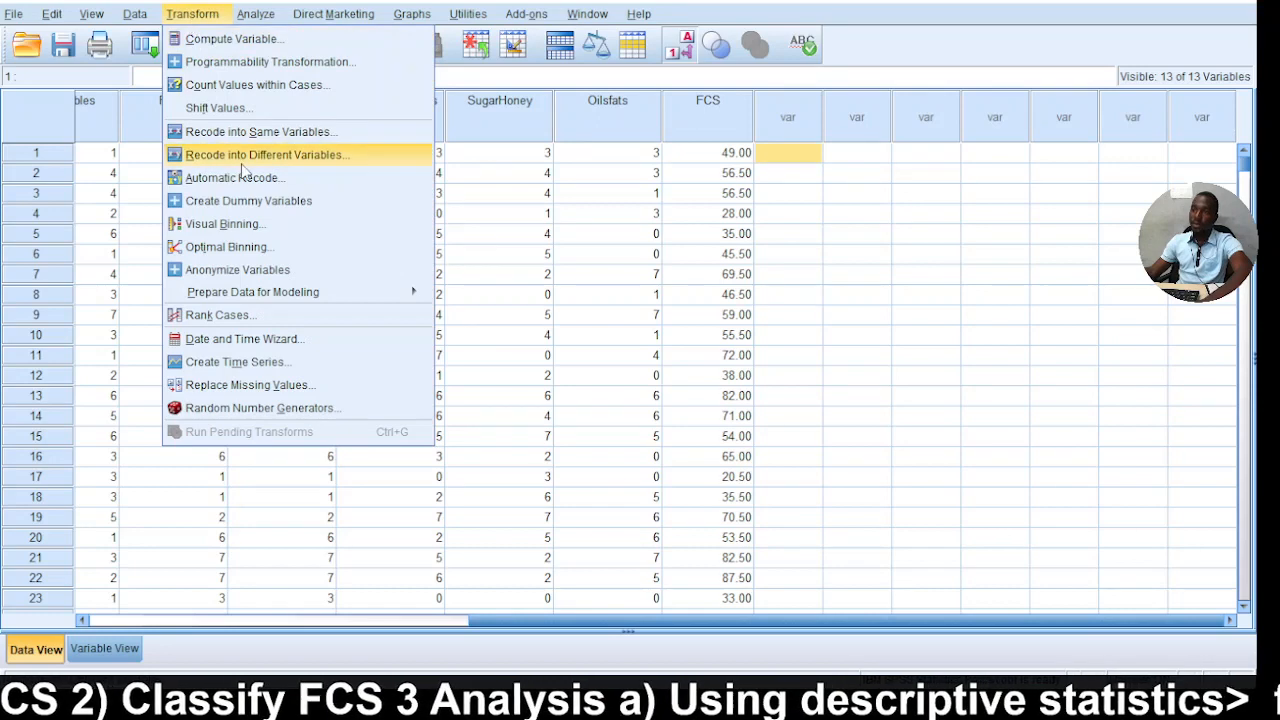
pyautogui.click(318, 156)
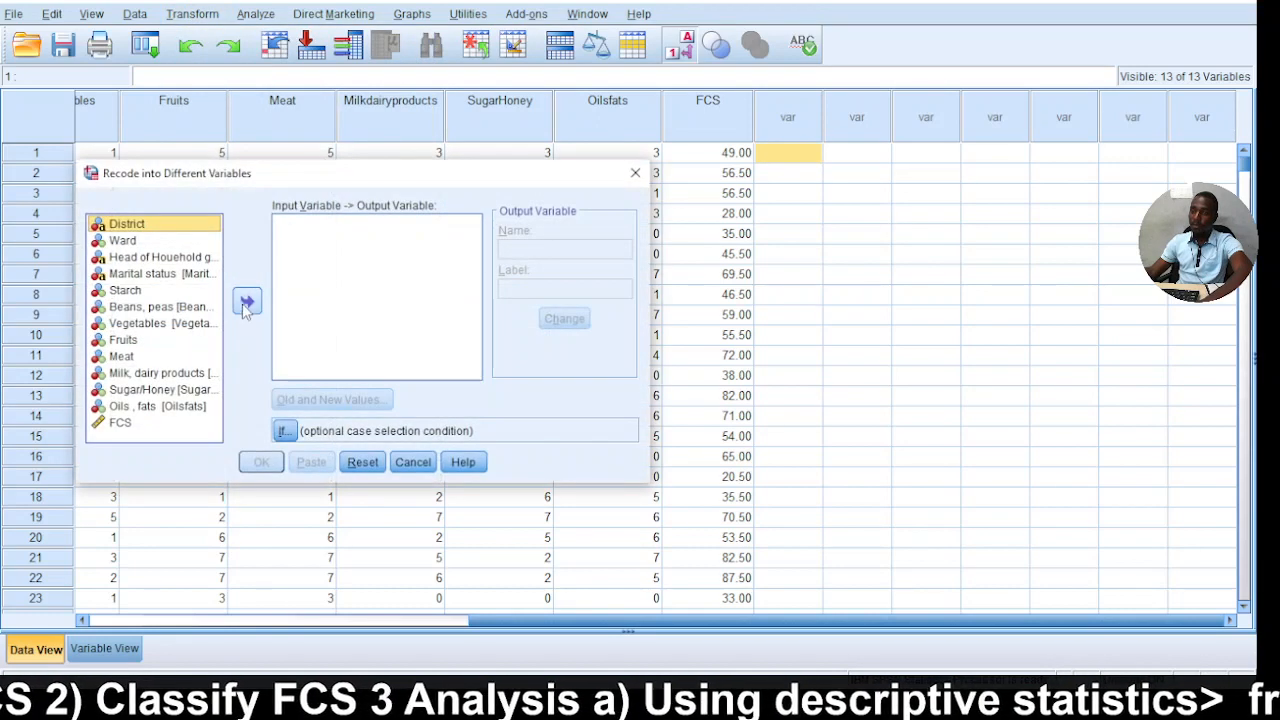
pyautogui.click(126, 424)
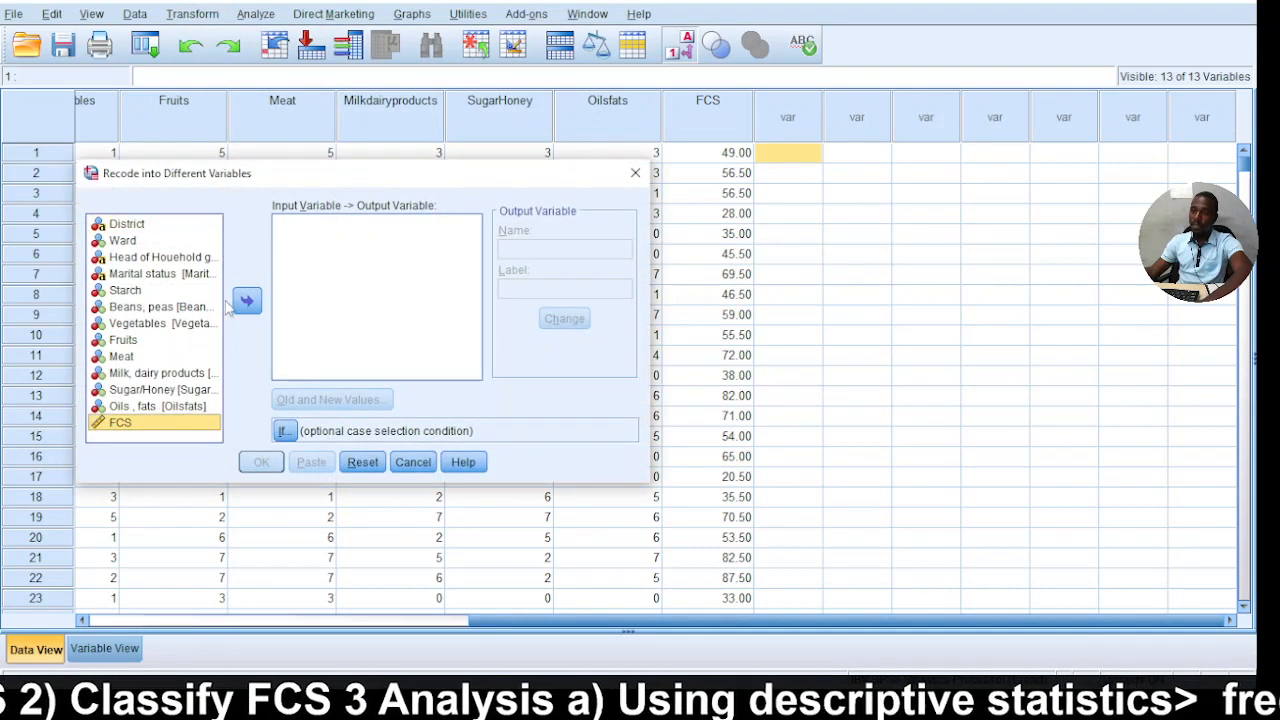
pyautogui.click(247, 301)
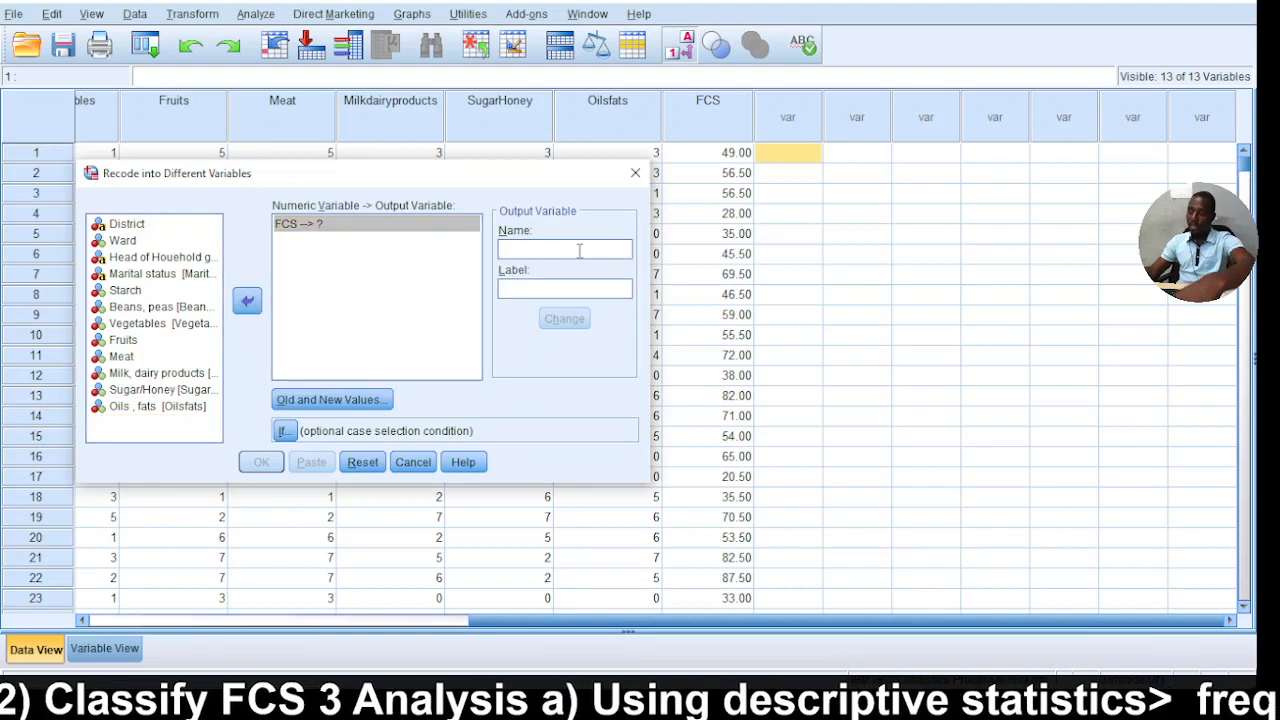
pyautogui.write('FCS_CLASS')
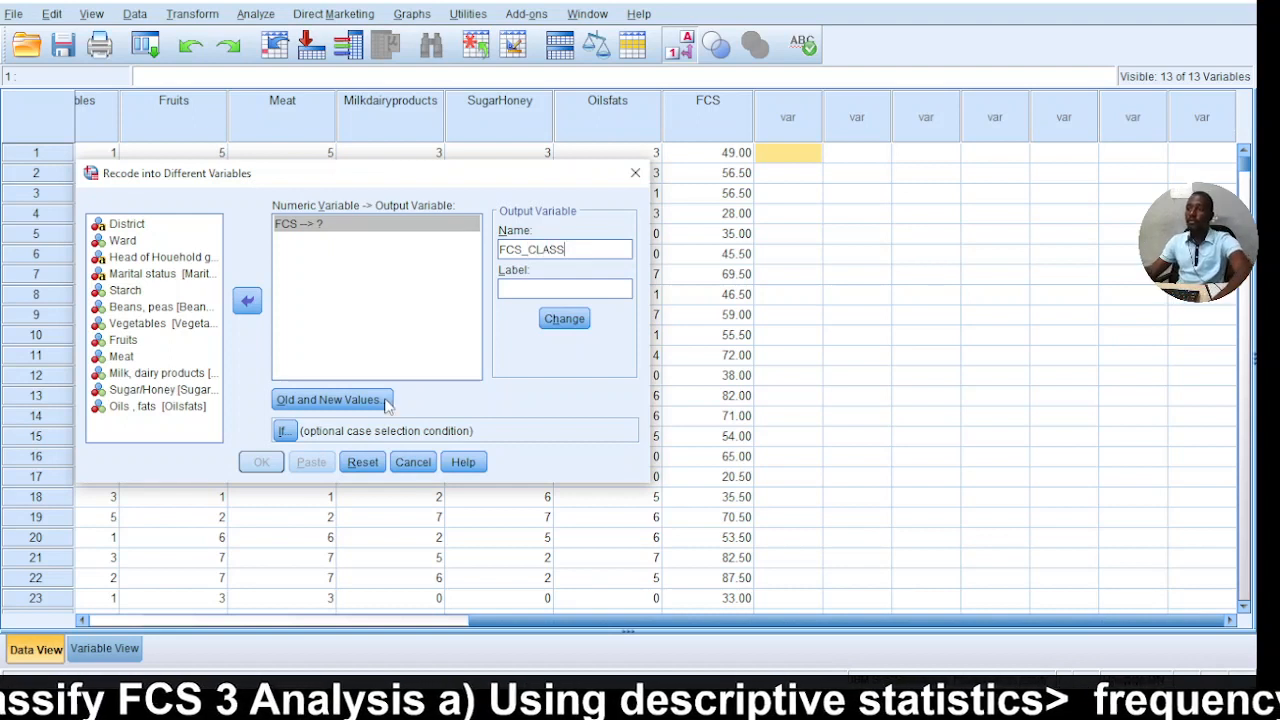
# Set the recode's old value range to lowest through 21 and make the output variable a string of width 12.
pyautogui.click(343, 400)
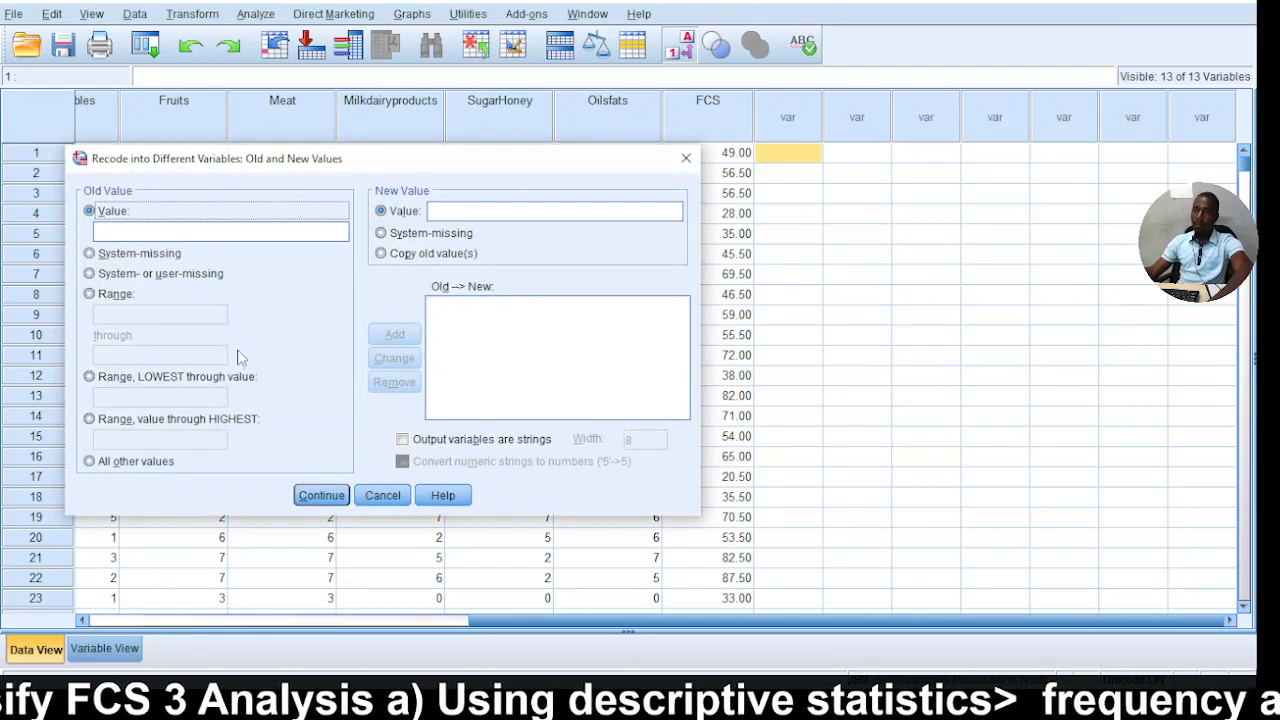
pyautogui.click(113, 396)
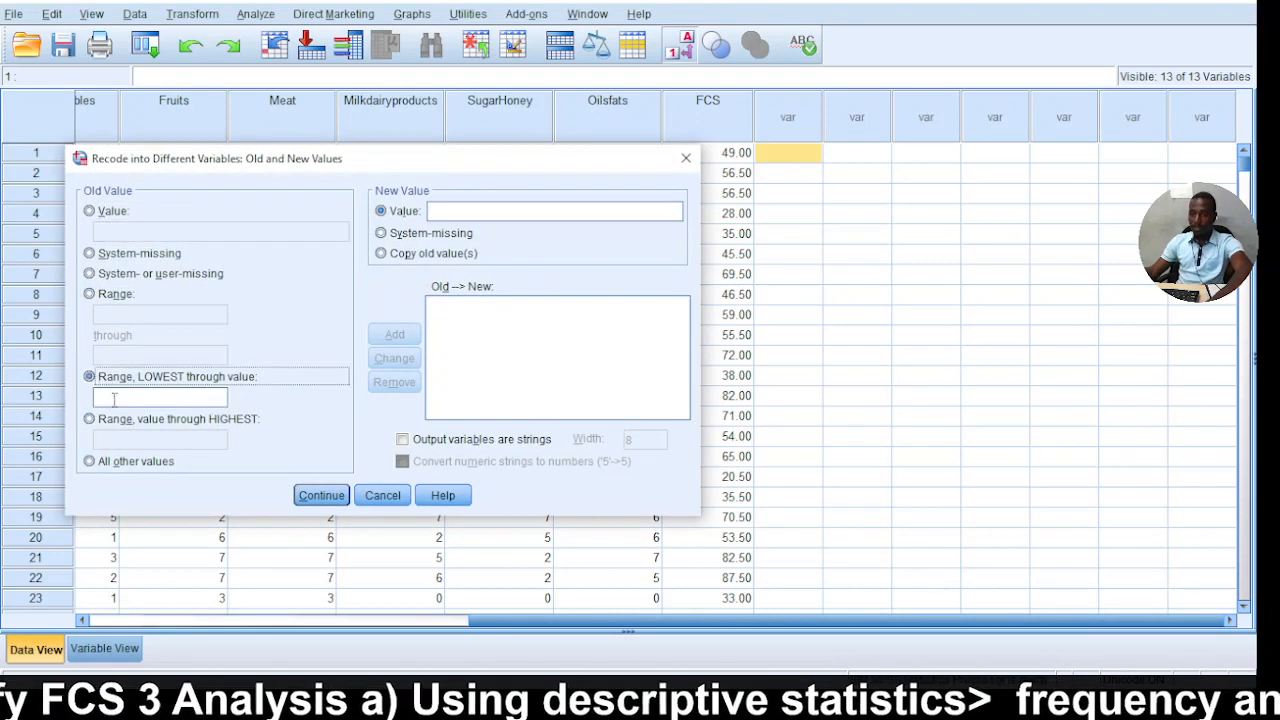
pyautogui.click(124, 403)
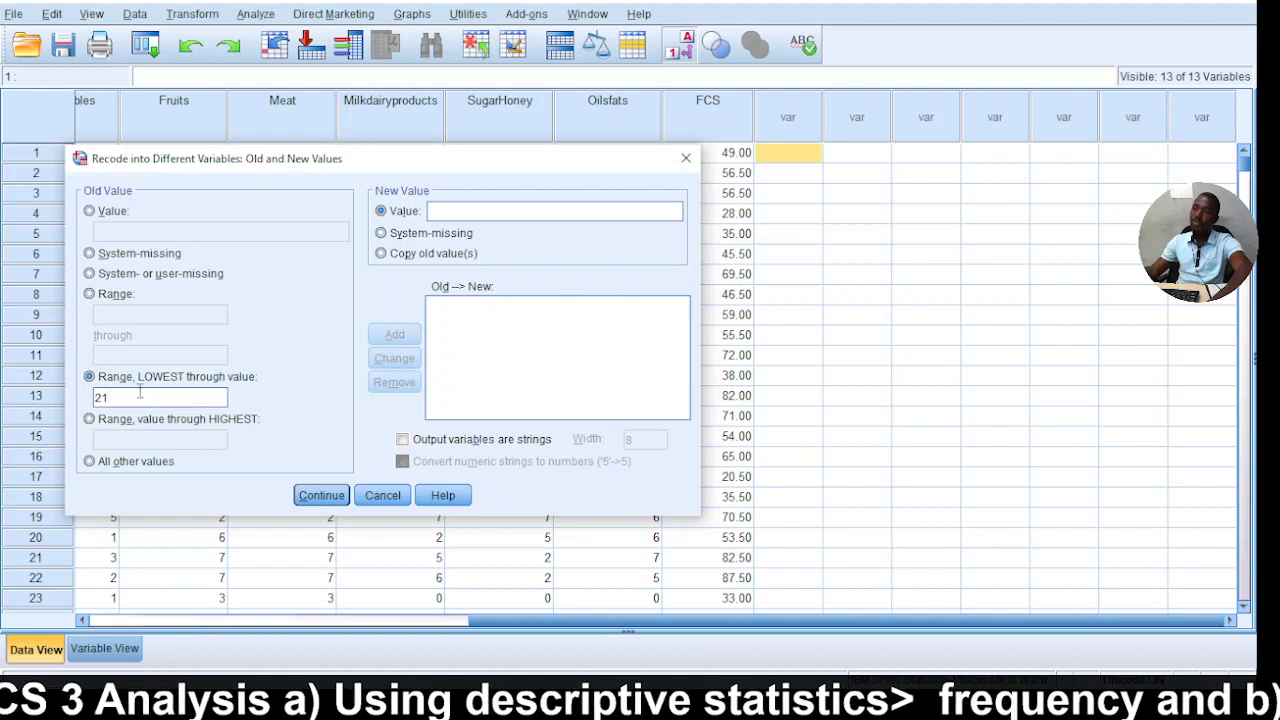
pyautogui.click(404, 440)
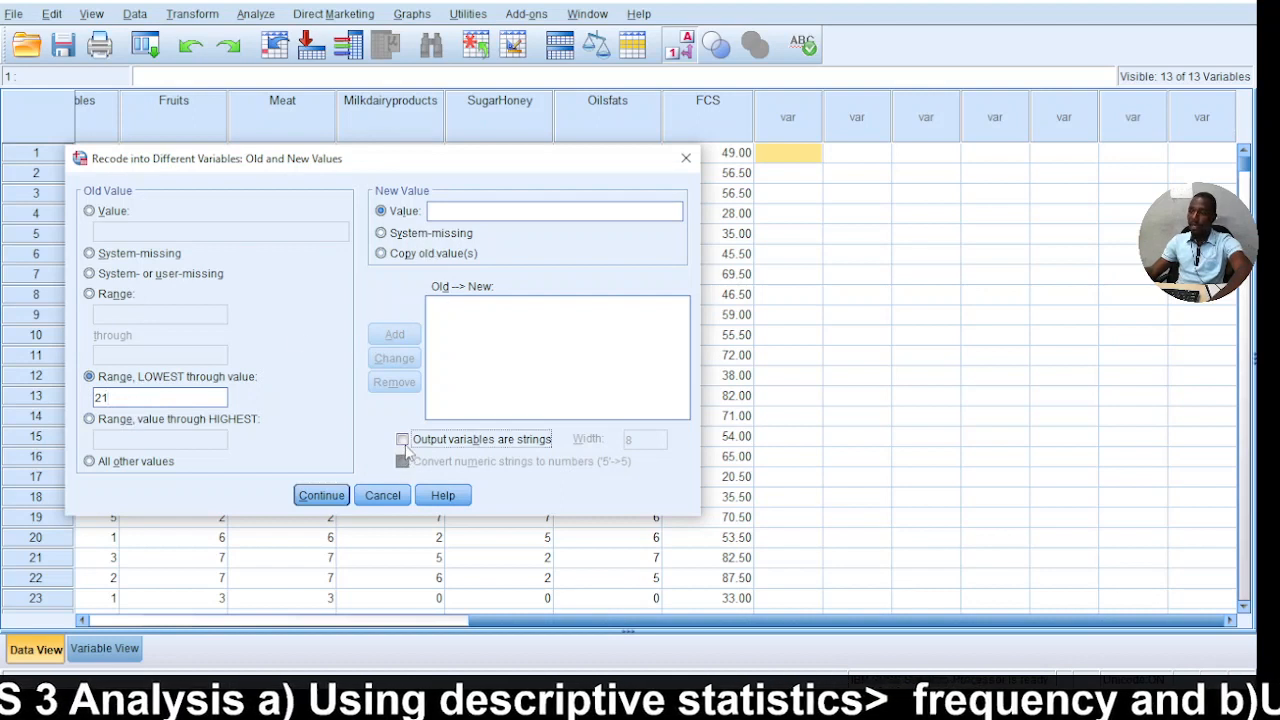
pyautogui.doubleClick(642, 440)
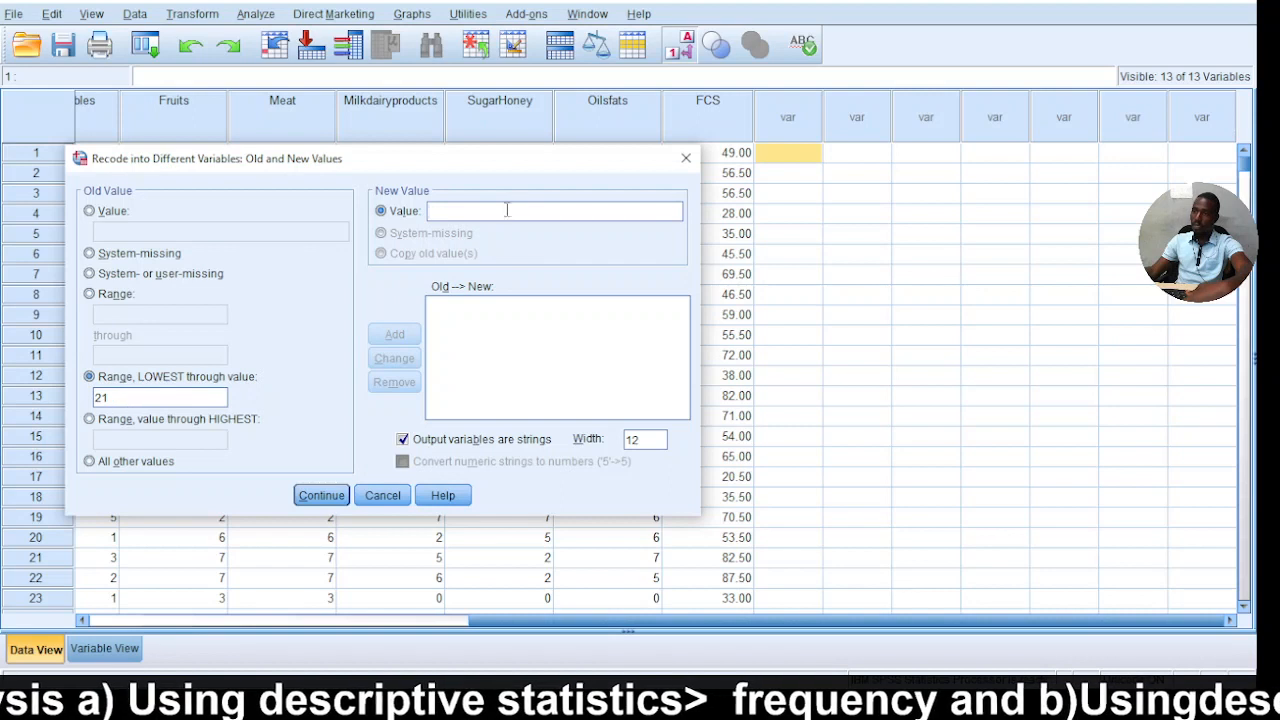
# Add the recode rule that turns values from lowest through 21 into 'Poor'.
pyautogui.write('po')
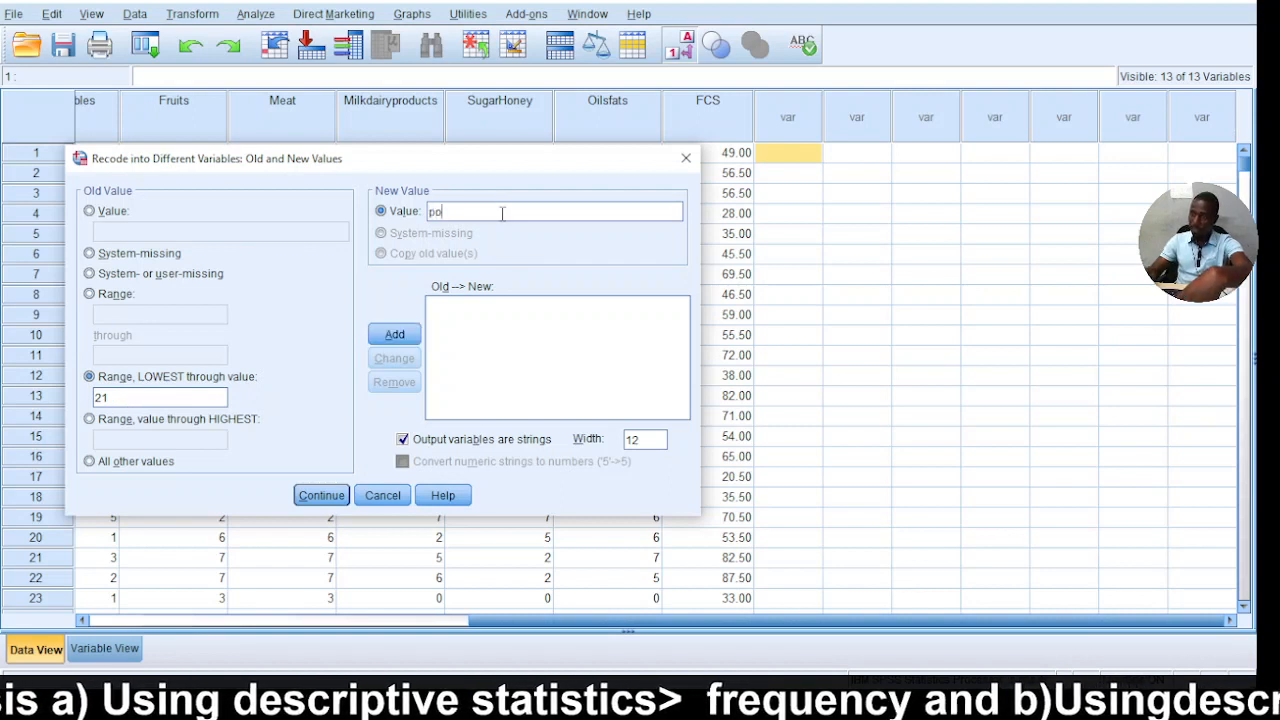
pyautogui.press('BackSpace')
pyautogui.press('BackSpace')
pyautogui.write('Poor')
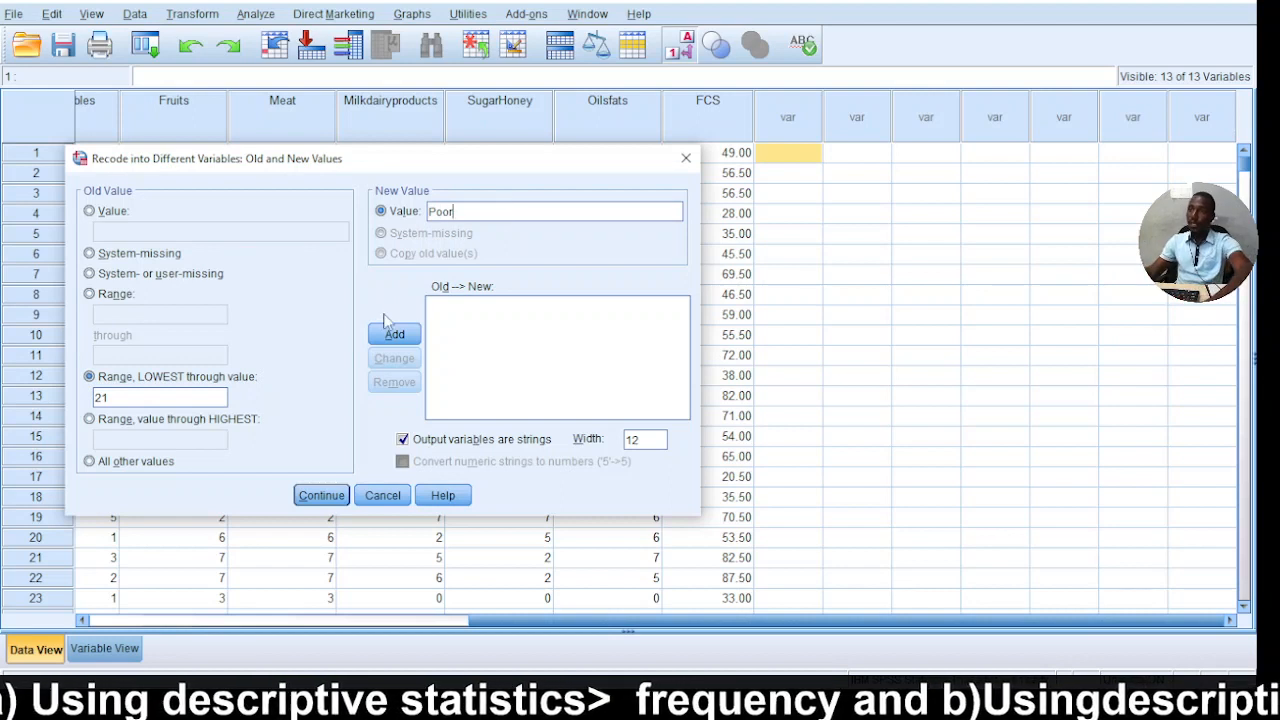
pyautogui.click(394, 333)
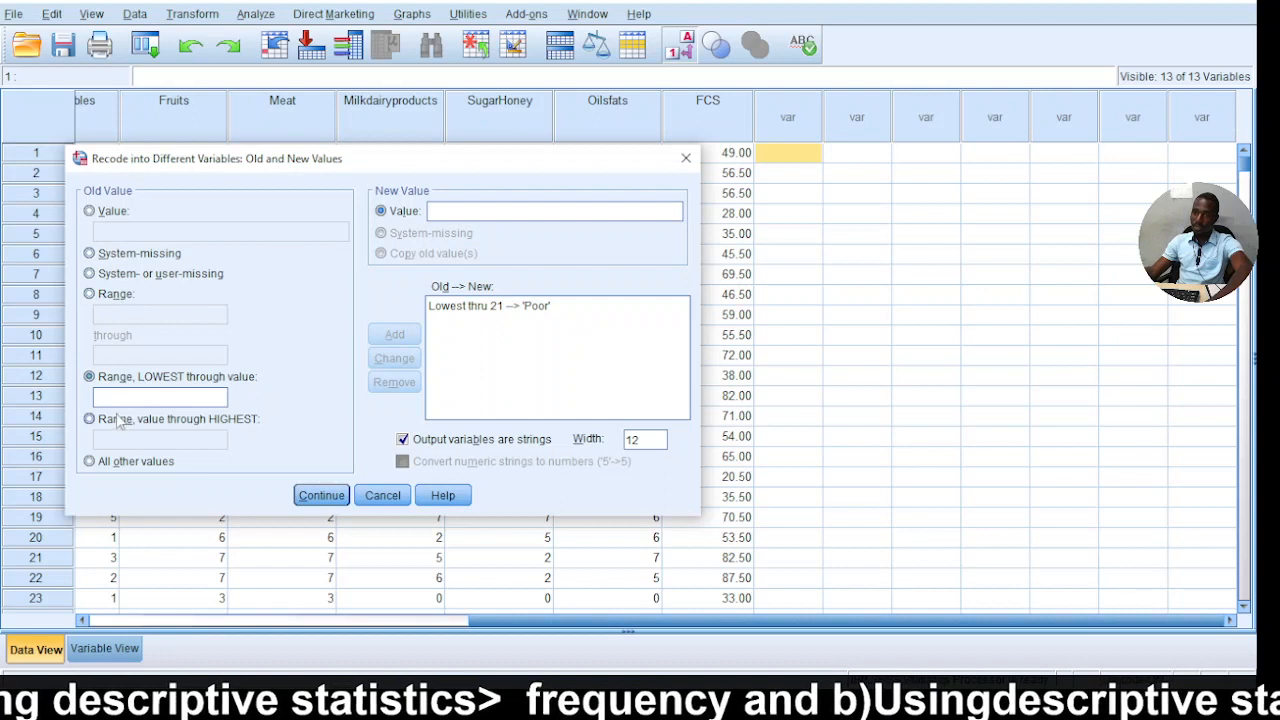
# Add a recode rule that turns the range 21.5 through 35 into 'Bordeline'.
pyautogui.click(90, 294)
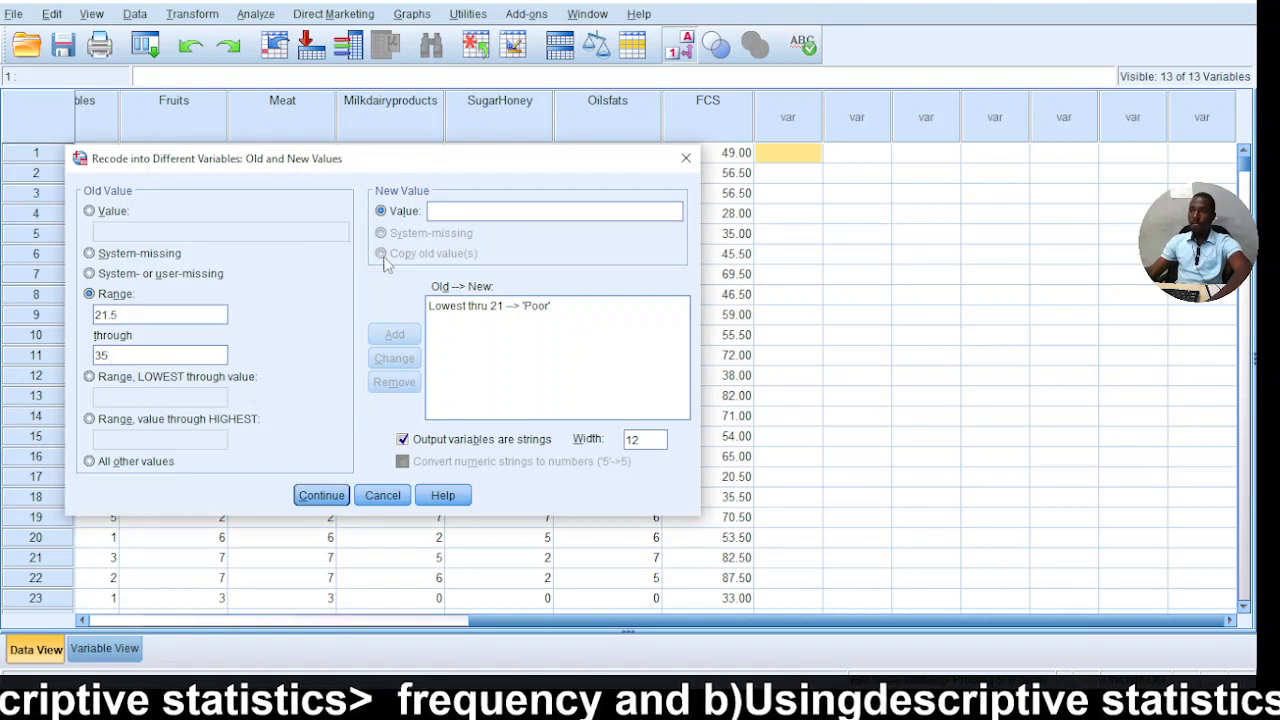
pyautogui.click(468, 213)
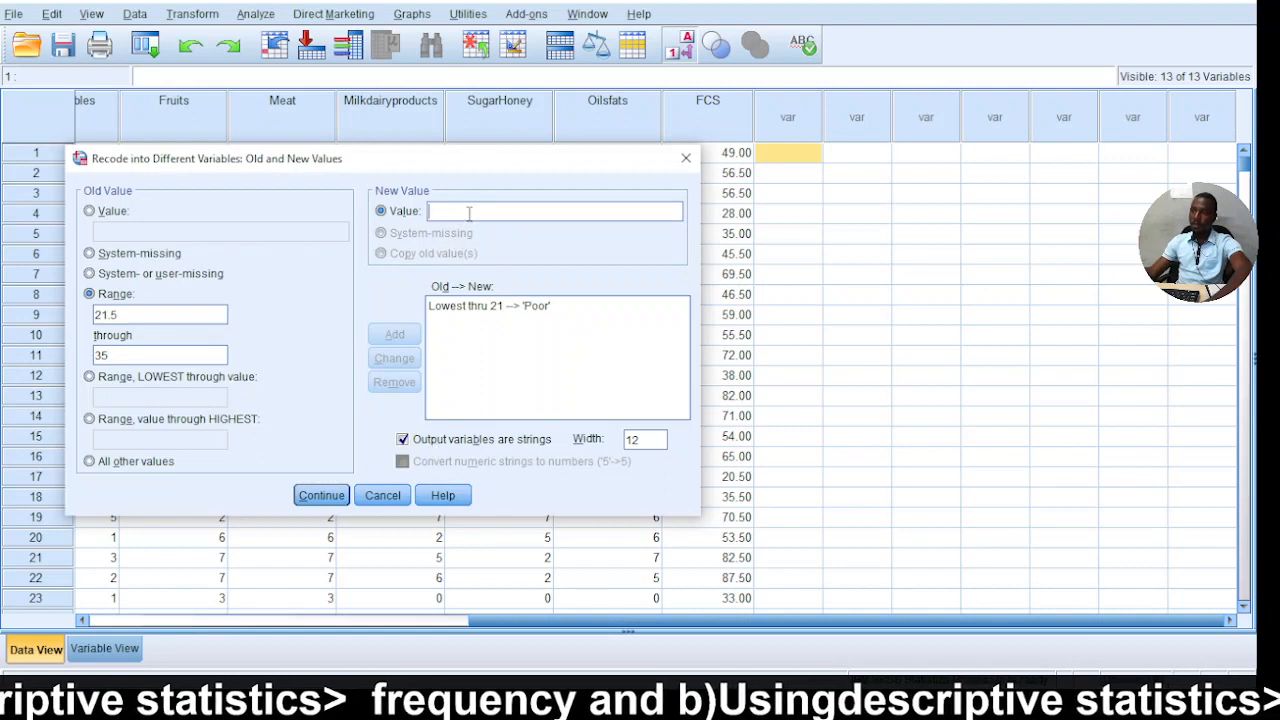
pyautogui.write('Bordeline')
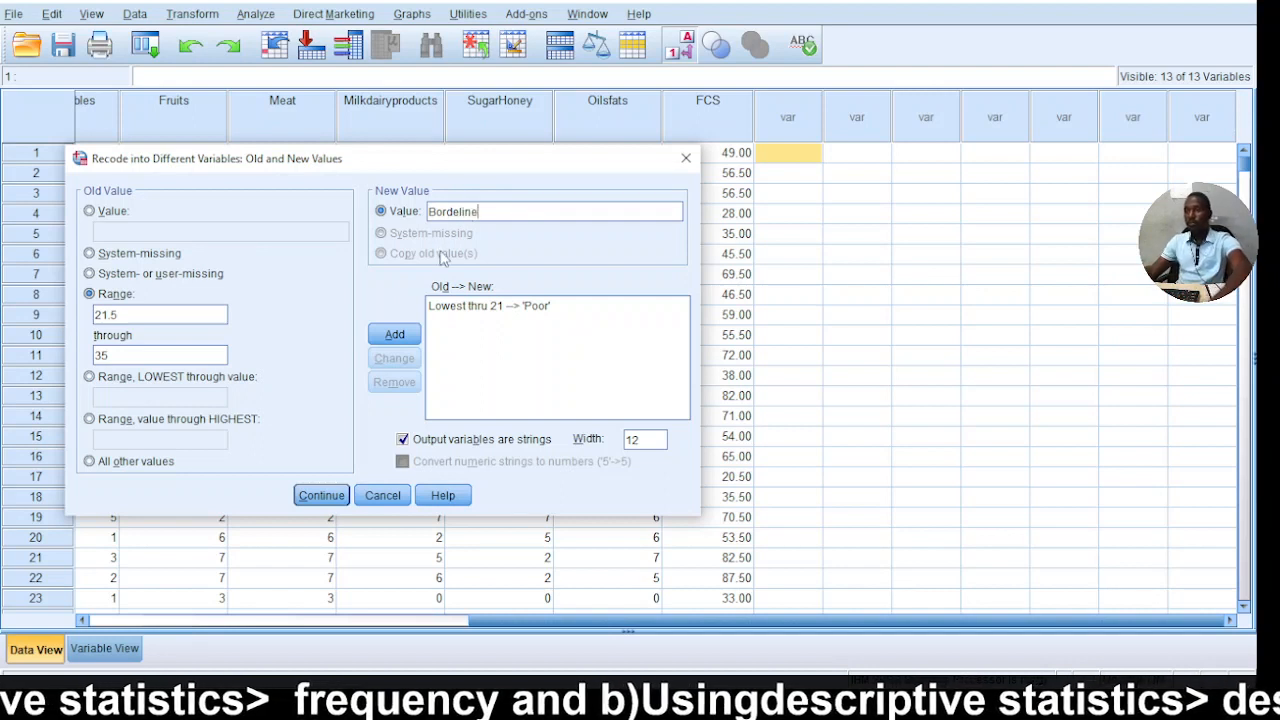
pyautogui.click(381, 337)
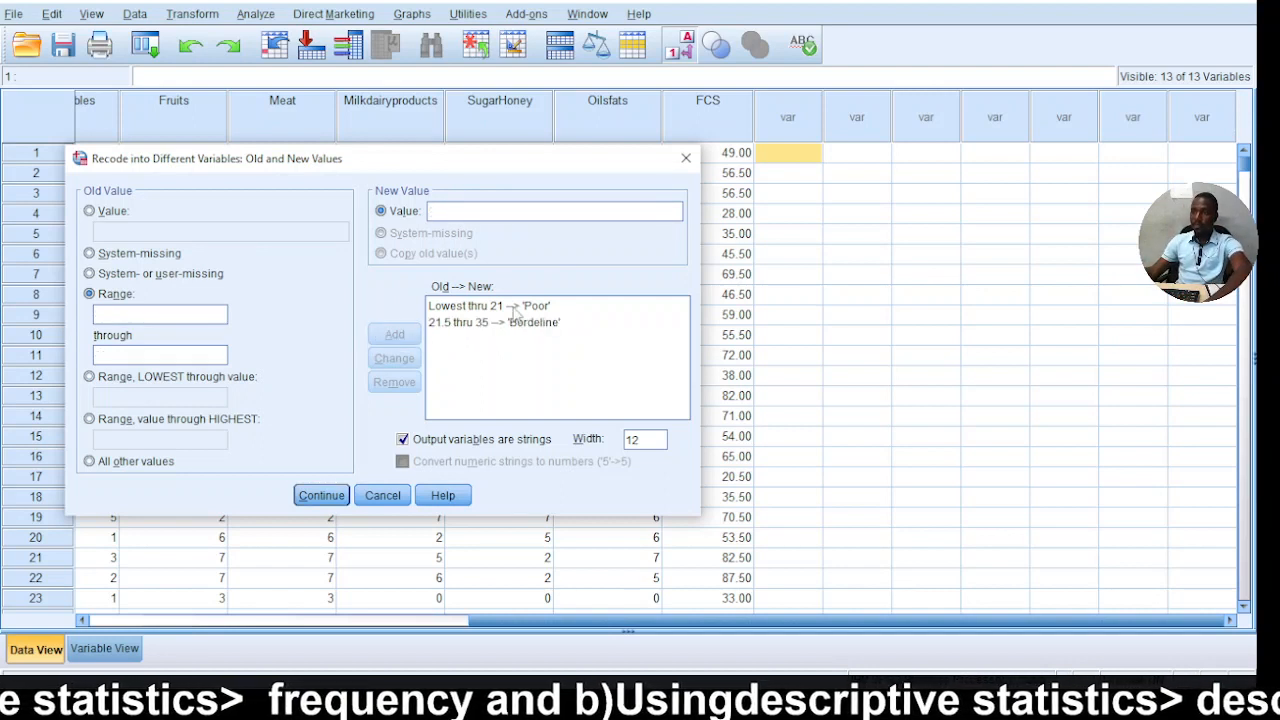
# Add a recode rule that turns values from 35.5 through highest into 'Acceptable'.
pyautogui.click(90, 419)
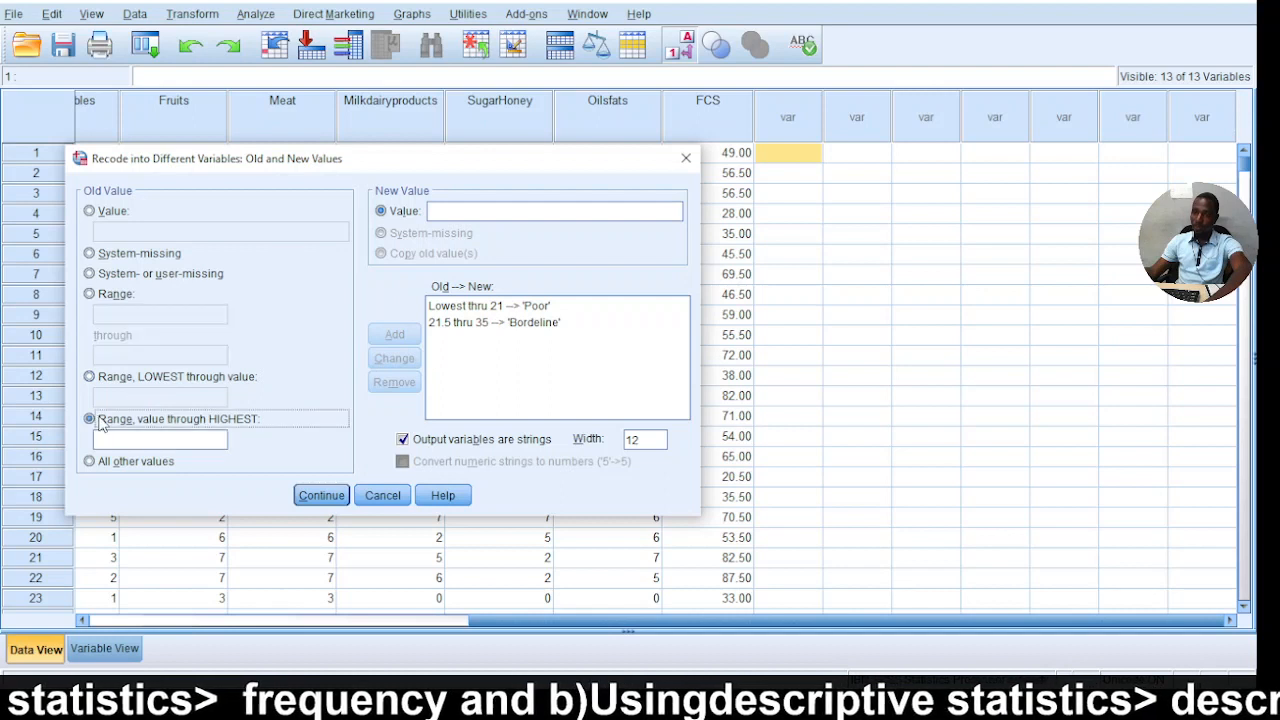
pyautogui.click(184, 444)
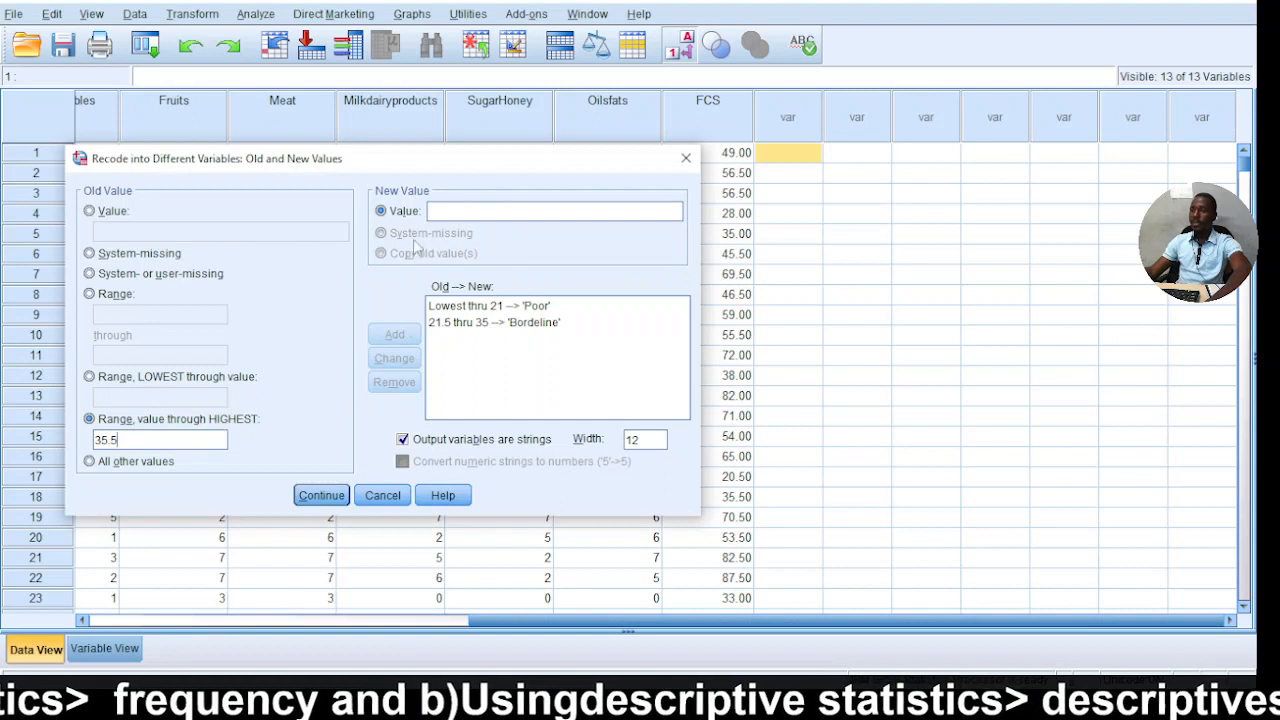
pyautogui.click(449, 218)
pyautogui.write('A')
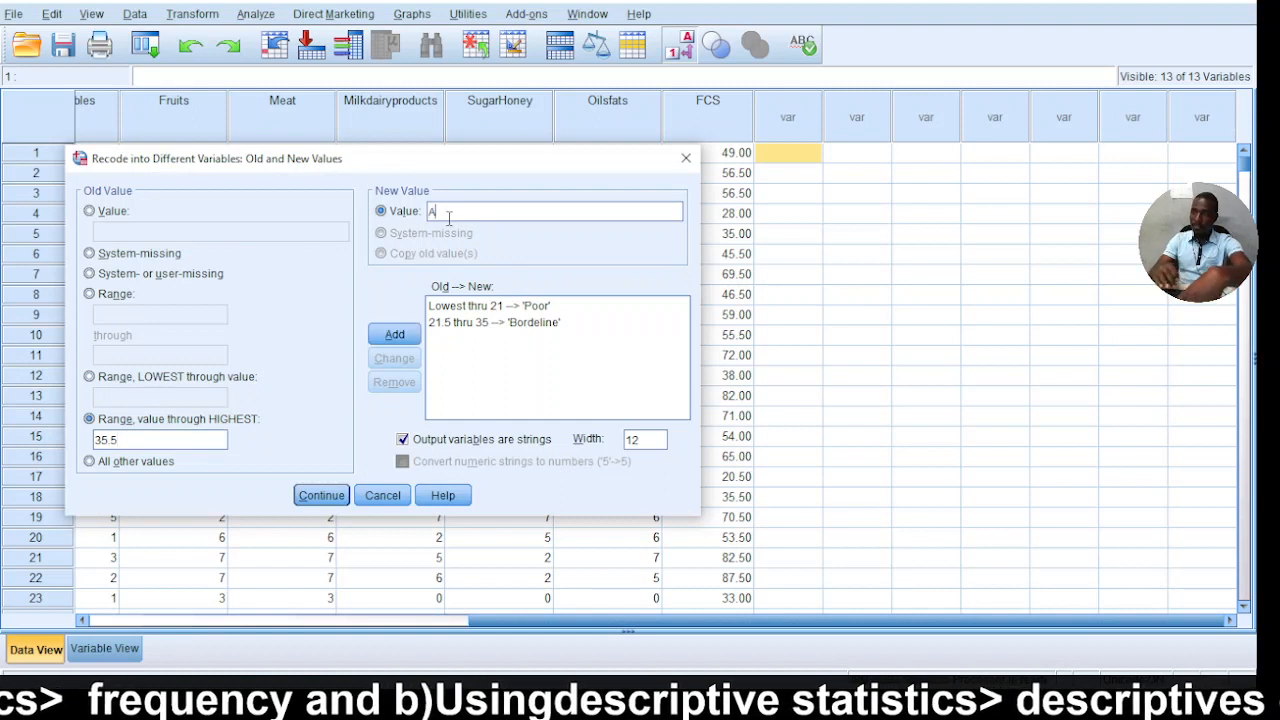
pyautogui.write('ccep')
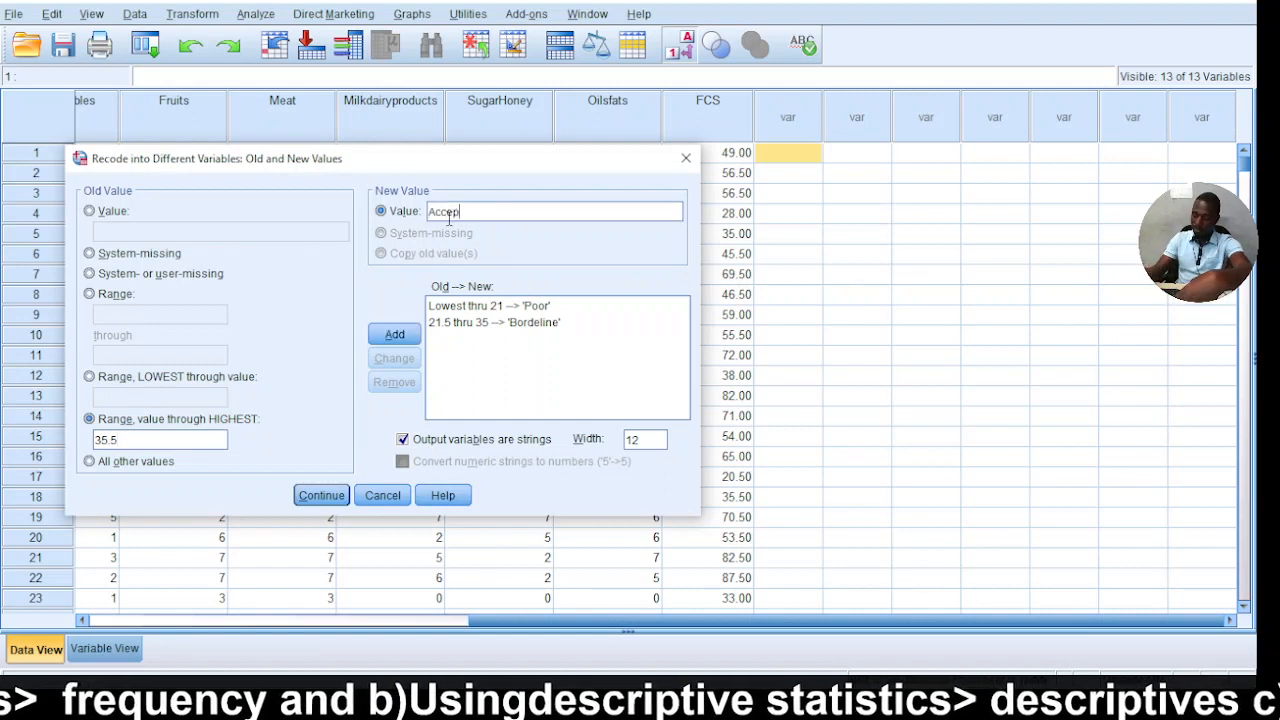
pyautogui.write('table')
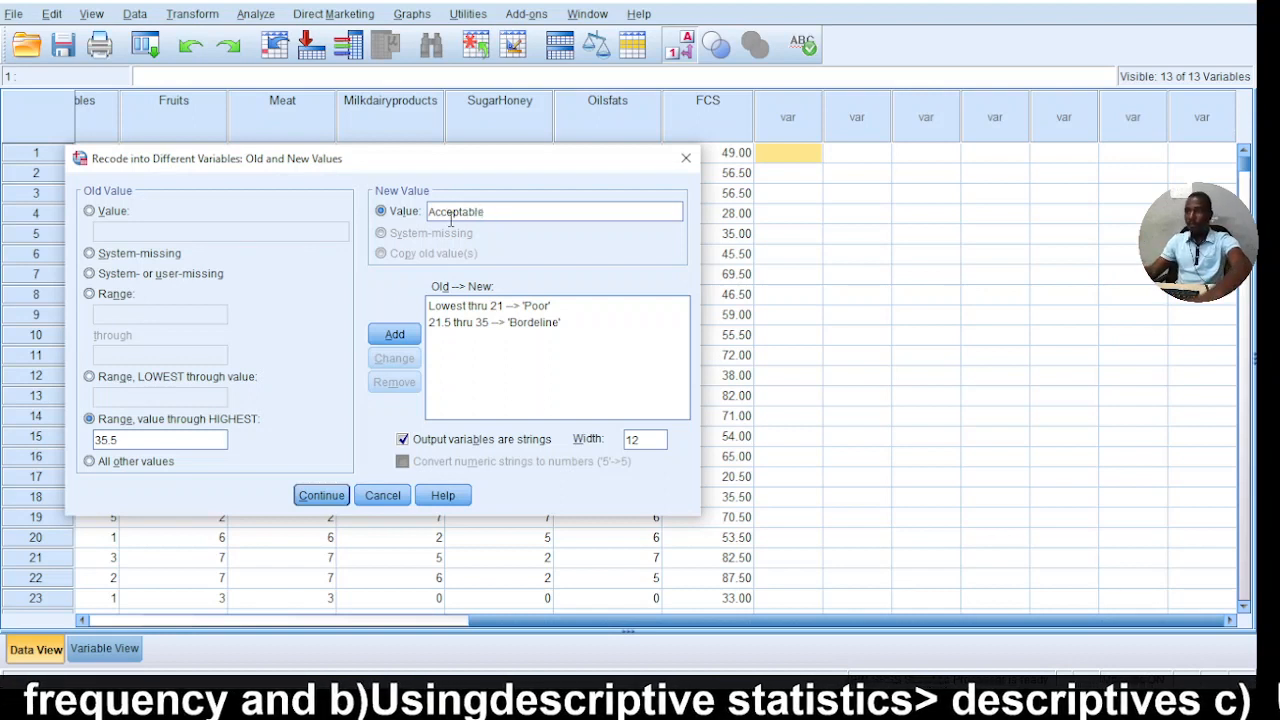
pyautogui.click(393, 333)
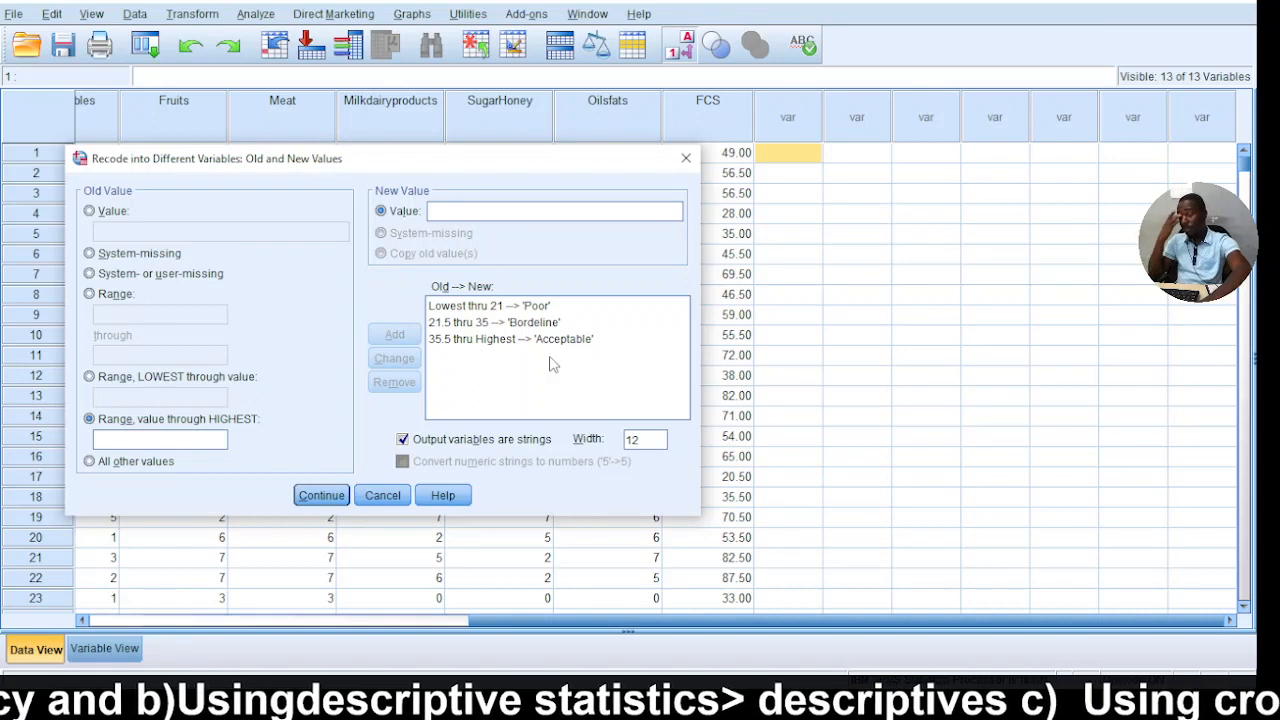
# Run the recode of FCS into FCS_CLASS and return to the data to check the assigned classes.
pyautogui.click(321, 496)
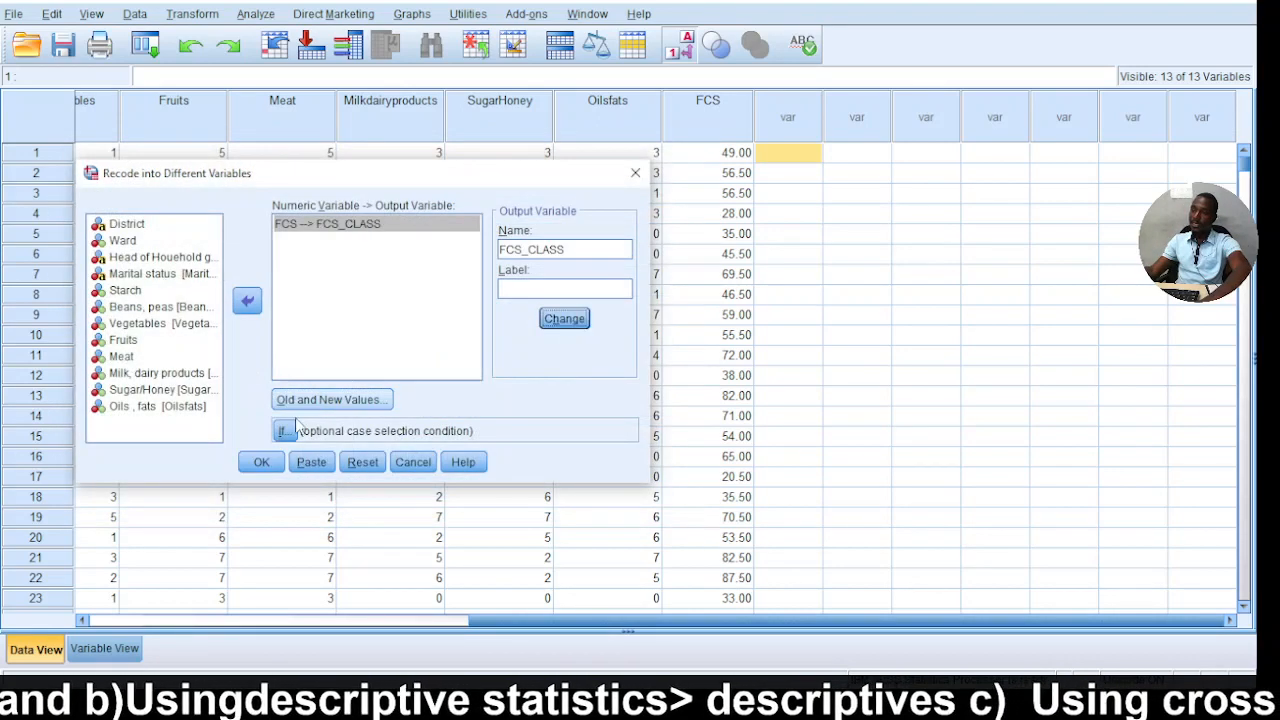
pyautogui.click(253, 465)
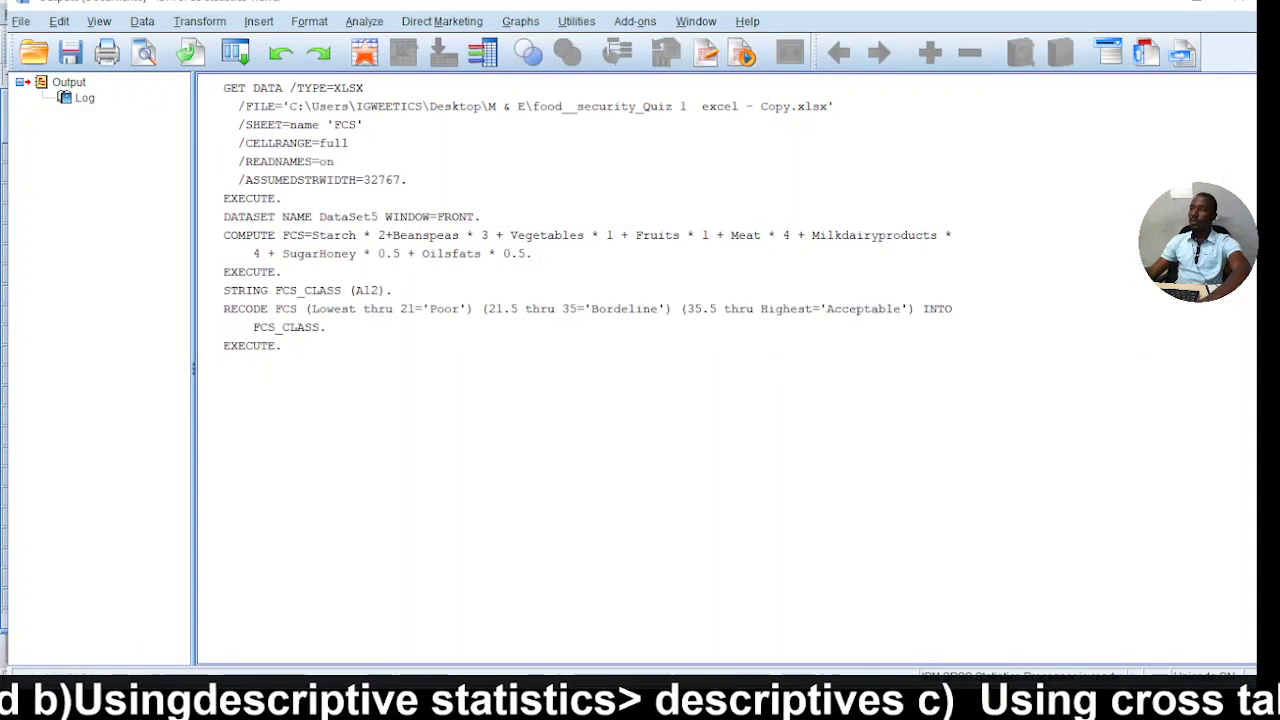
pyautogui.click(1153, 2)
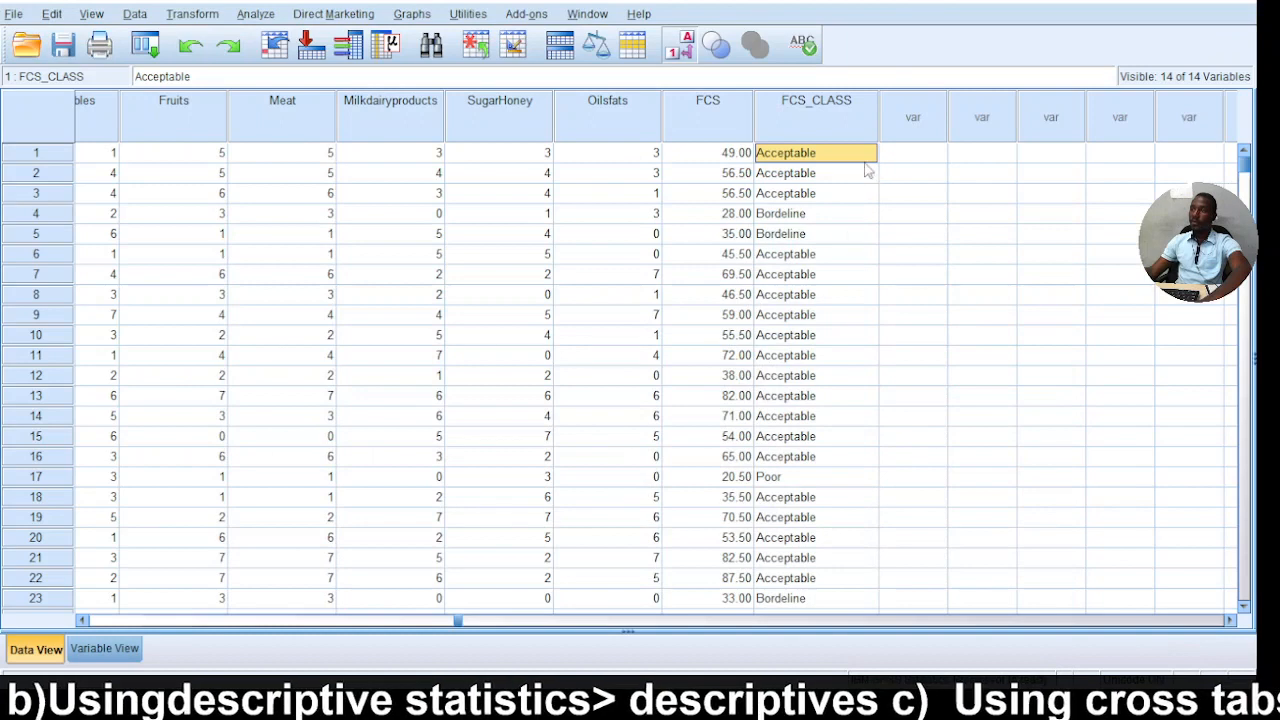
pyautogui.scroll(-5, 893, 224)
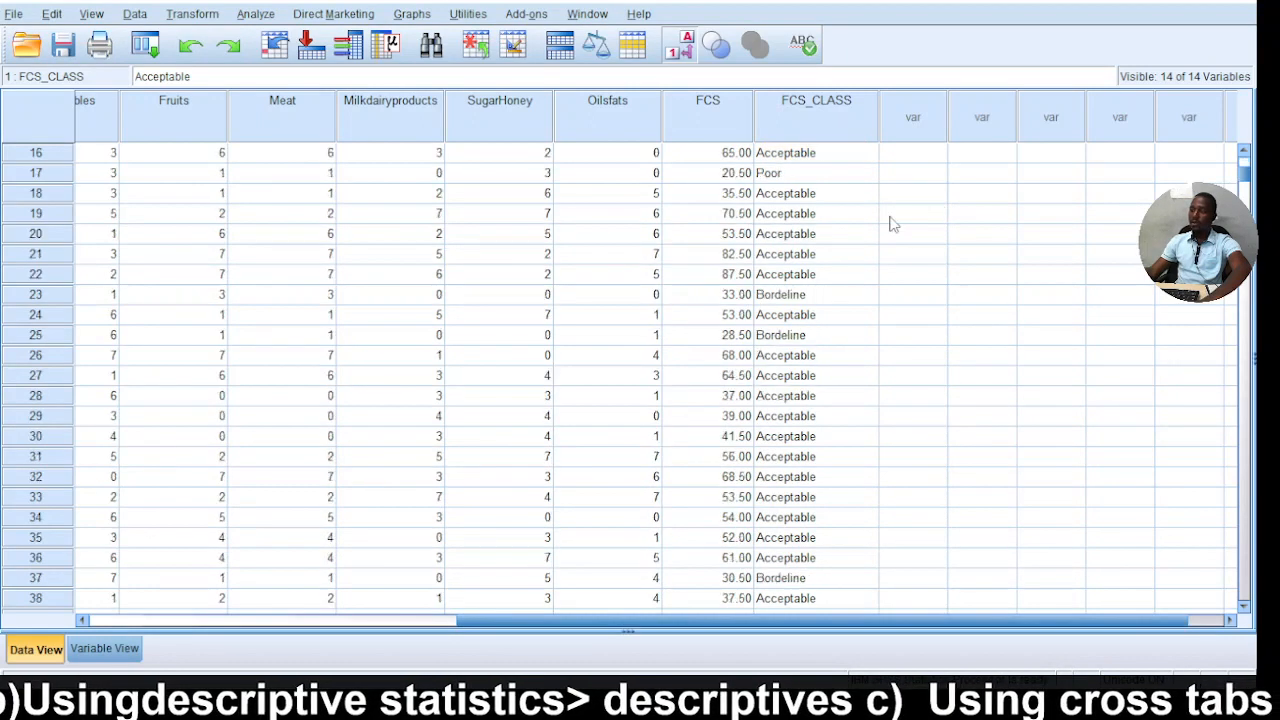
pyautogui.scroll(5, 893, 224)
pyautogui.click(256, 14)
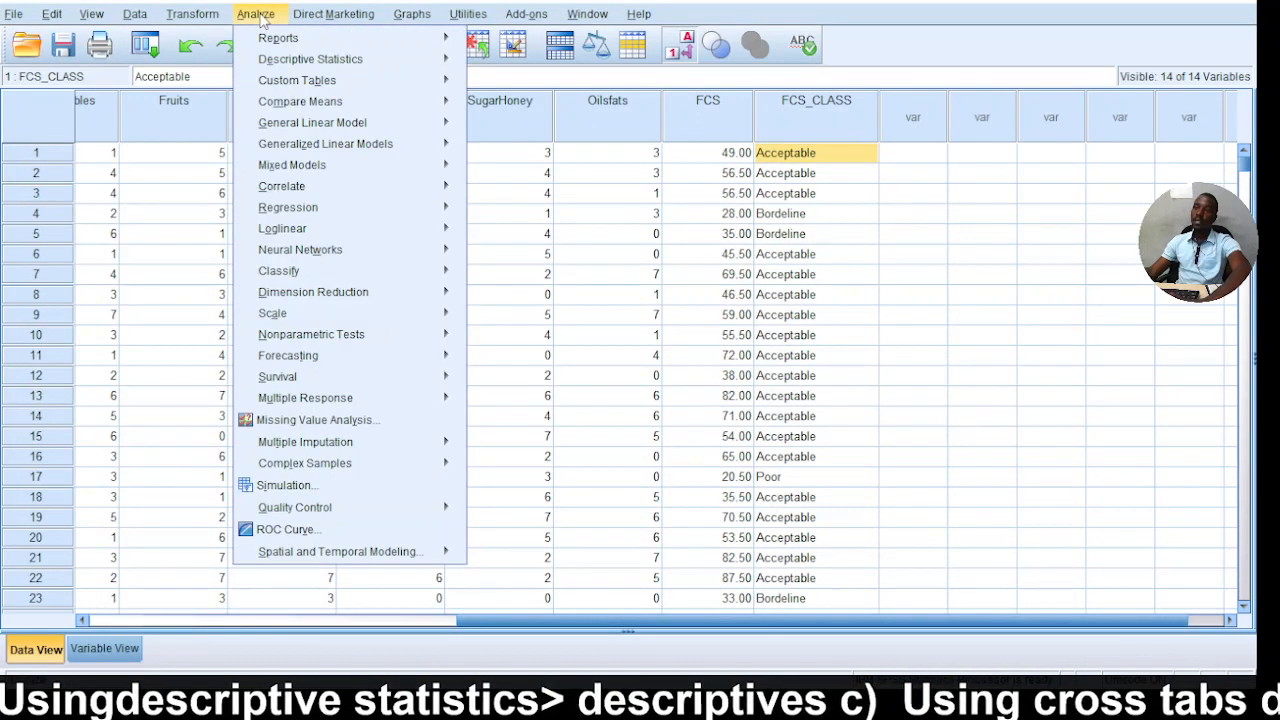
pyautogui.click(257, 14)
pyautogui.click(258, 15)
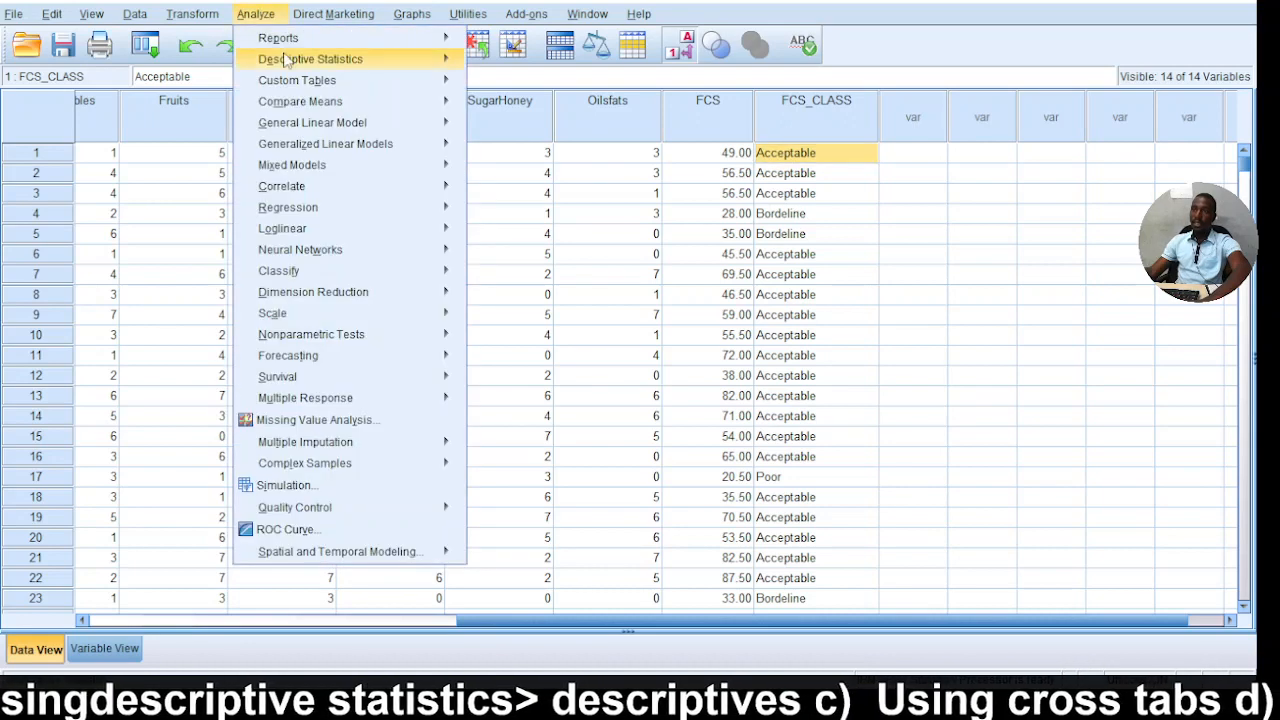
pyautogui.moveTo(305, 62)
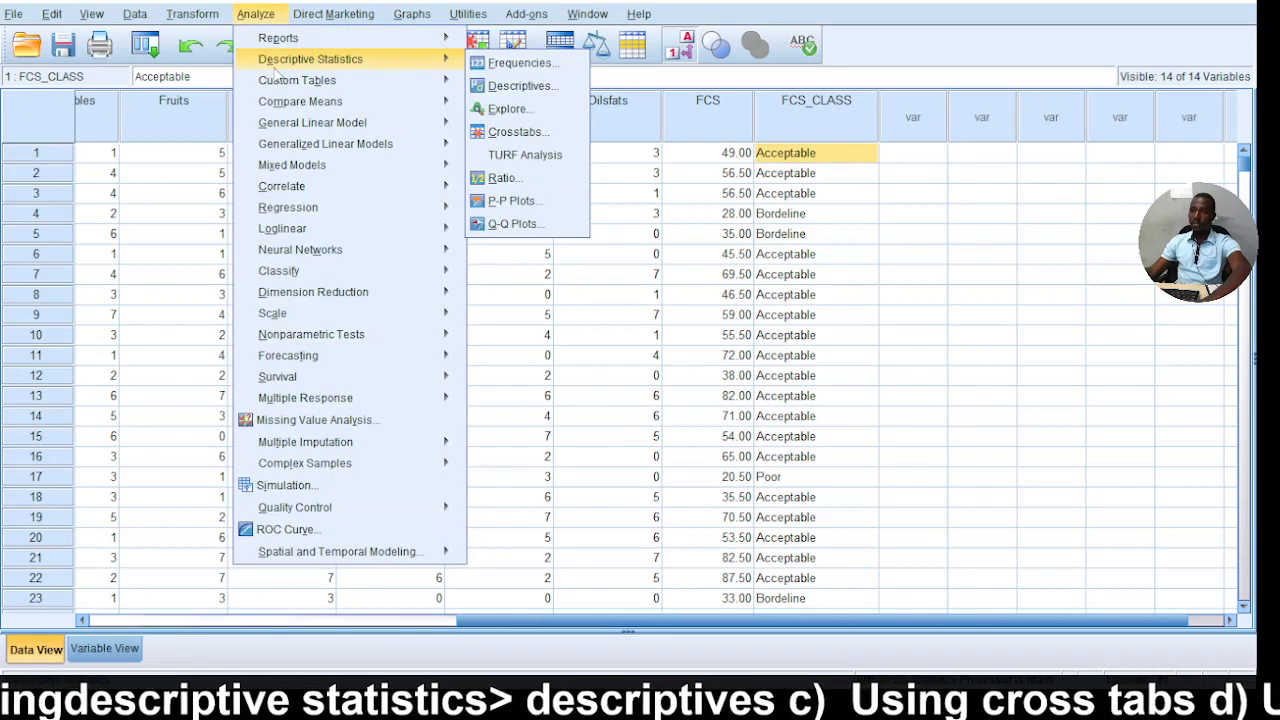
pyautogui.click(150, 177)
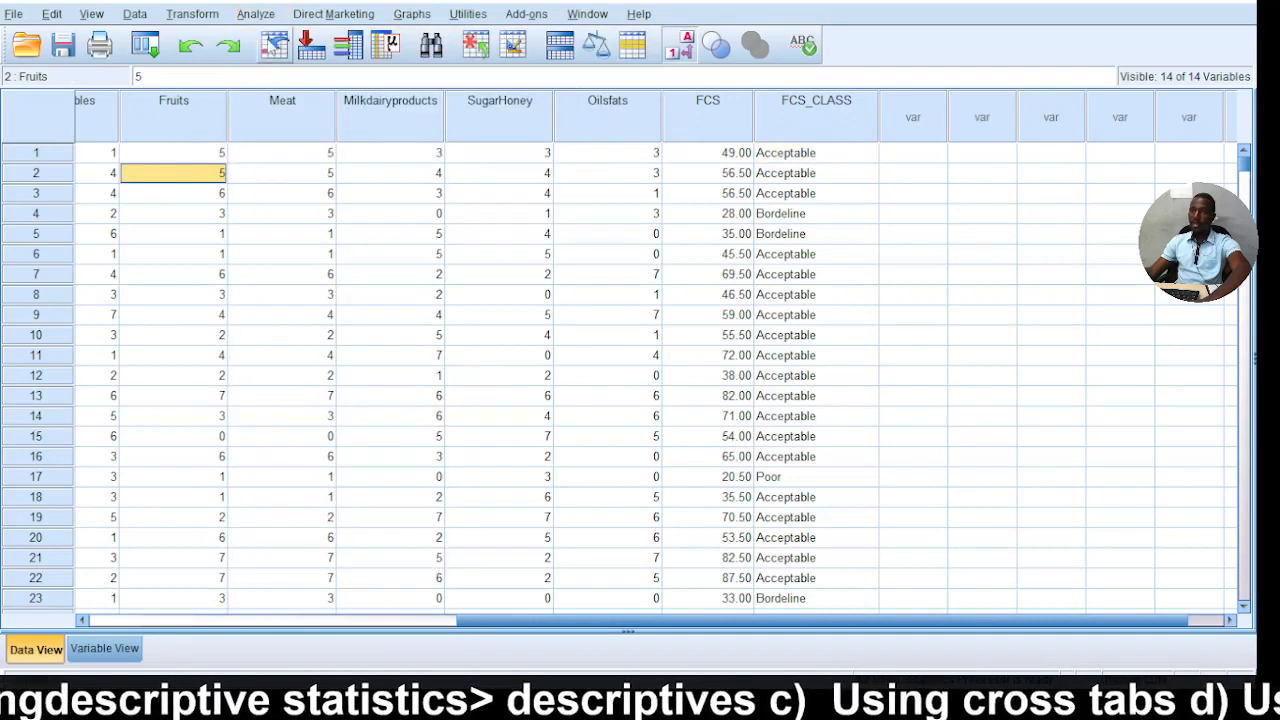
# Set up a Descriptives analysis with Meat as its variable.
pyautogui.click(262, 14)
pyautogui.moveTo(288, 62)
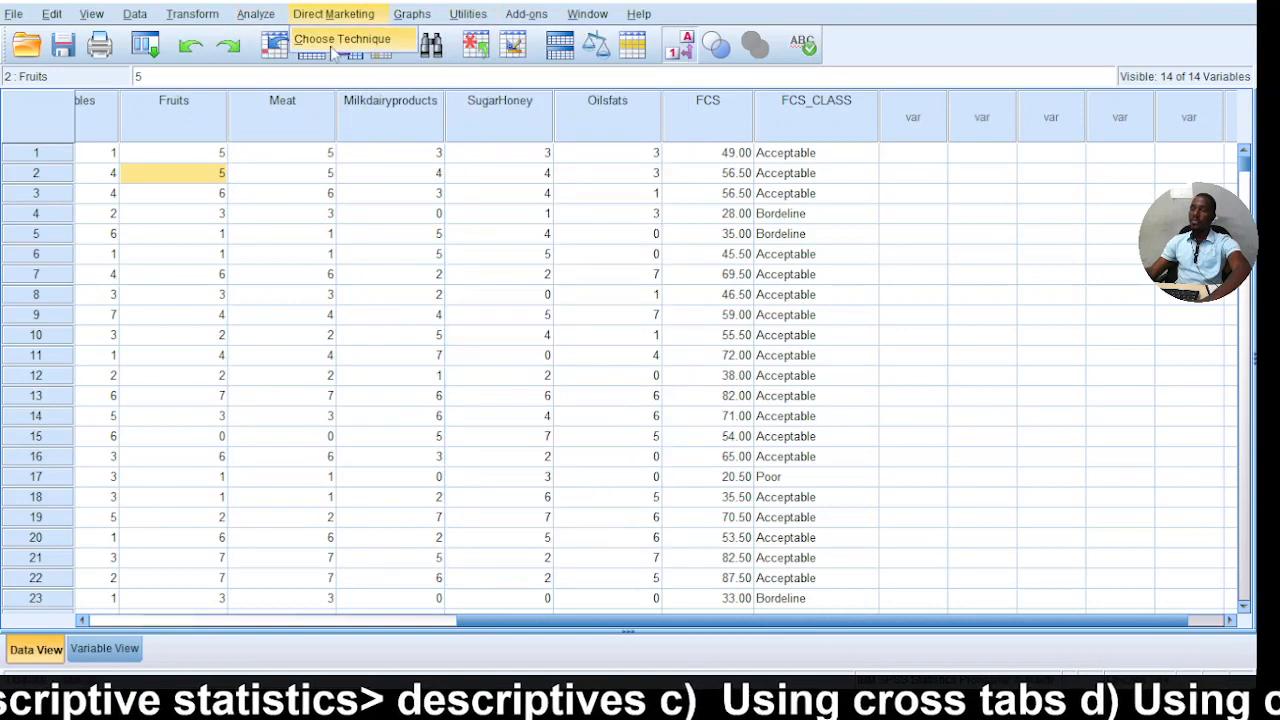
pyautogui.click(257, 15)
pyautogui.click(266, 18)
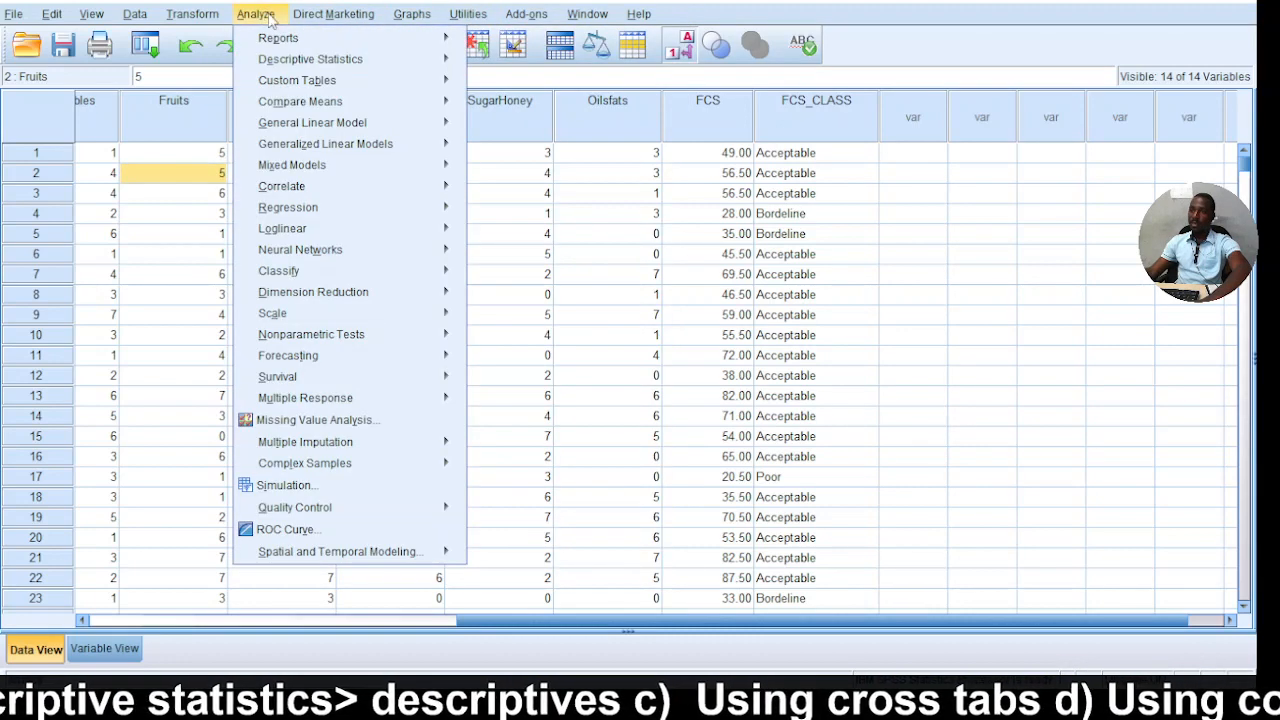
pyautogui.click(258, 20)
pyautogui.click(257, 16)
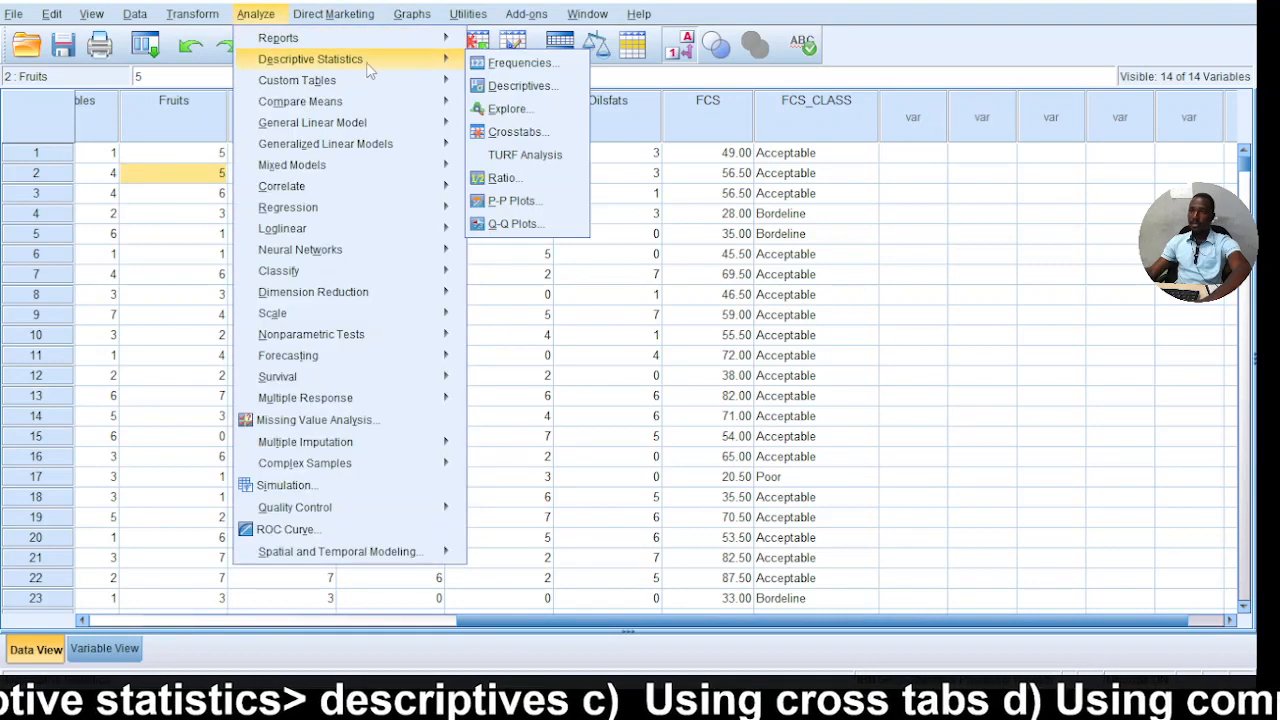
pyautogui.click(521, 86)
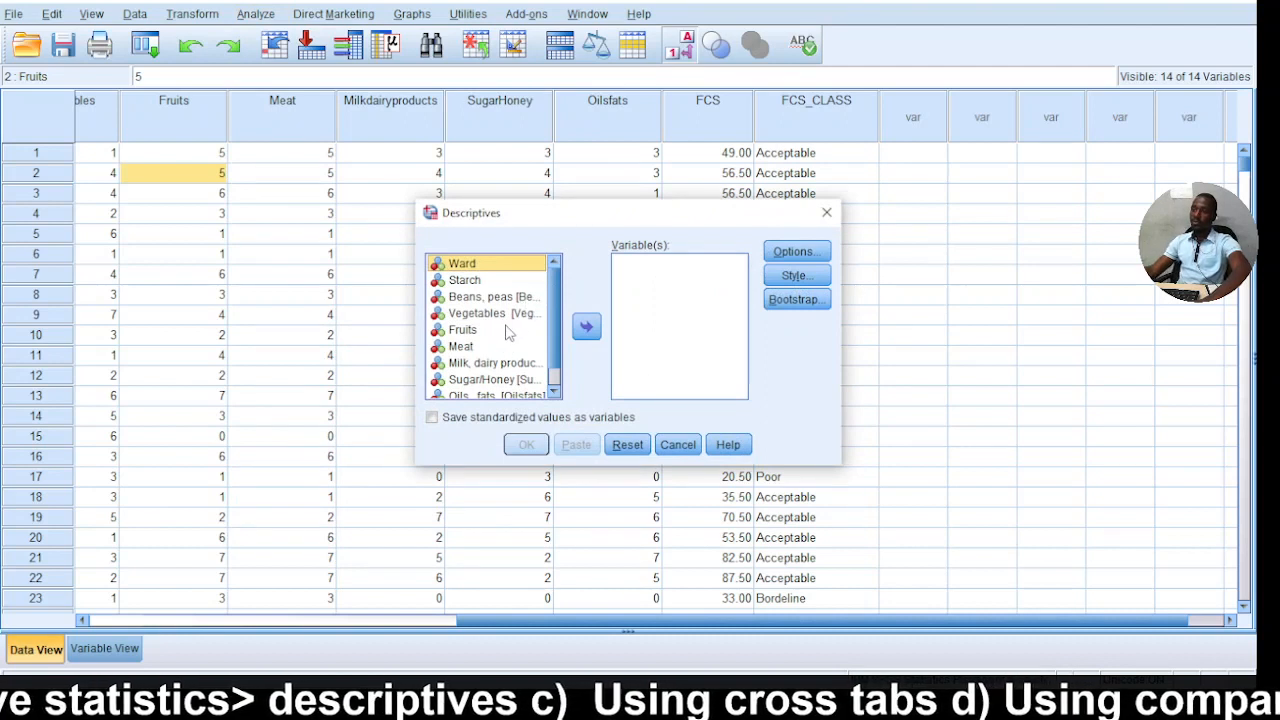
pyautogui.click(466, 347)
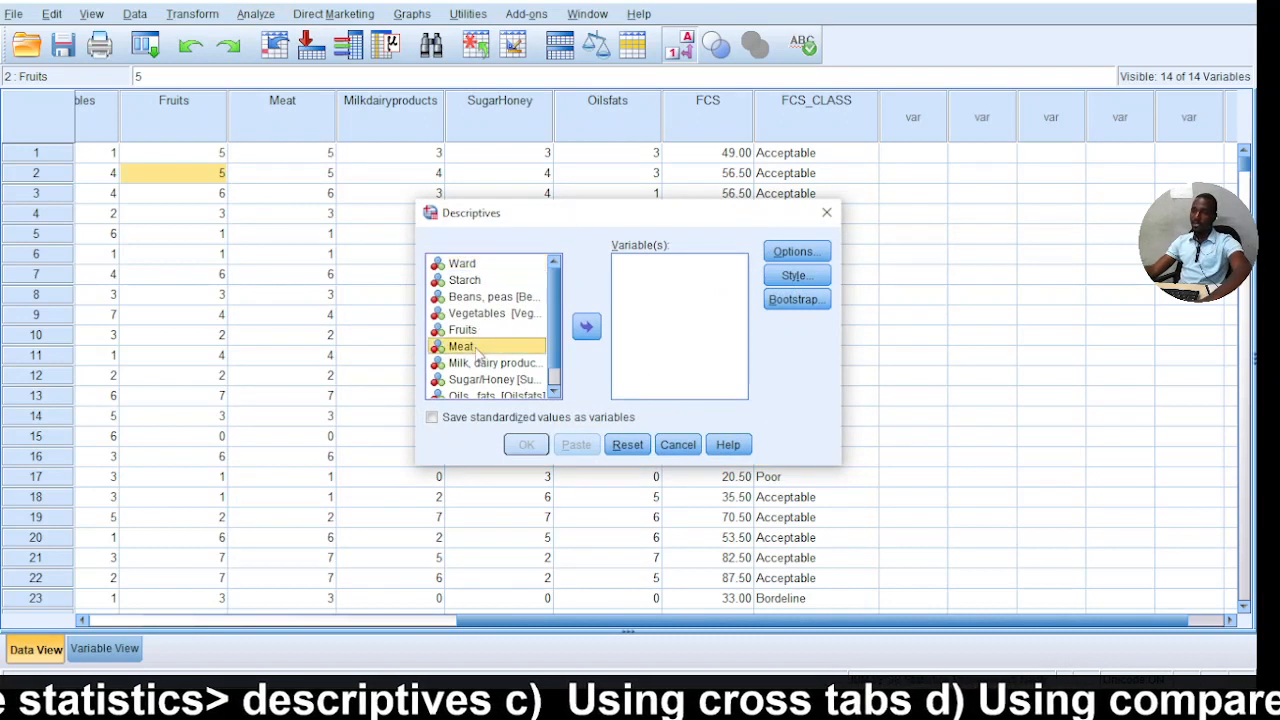
pyautogui.click(586, 328)
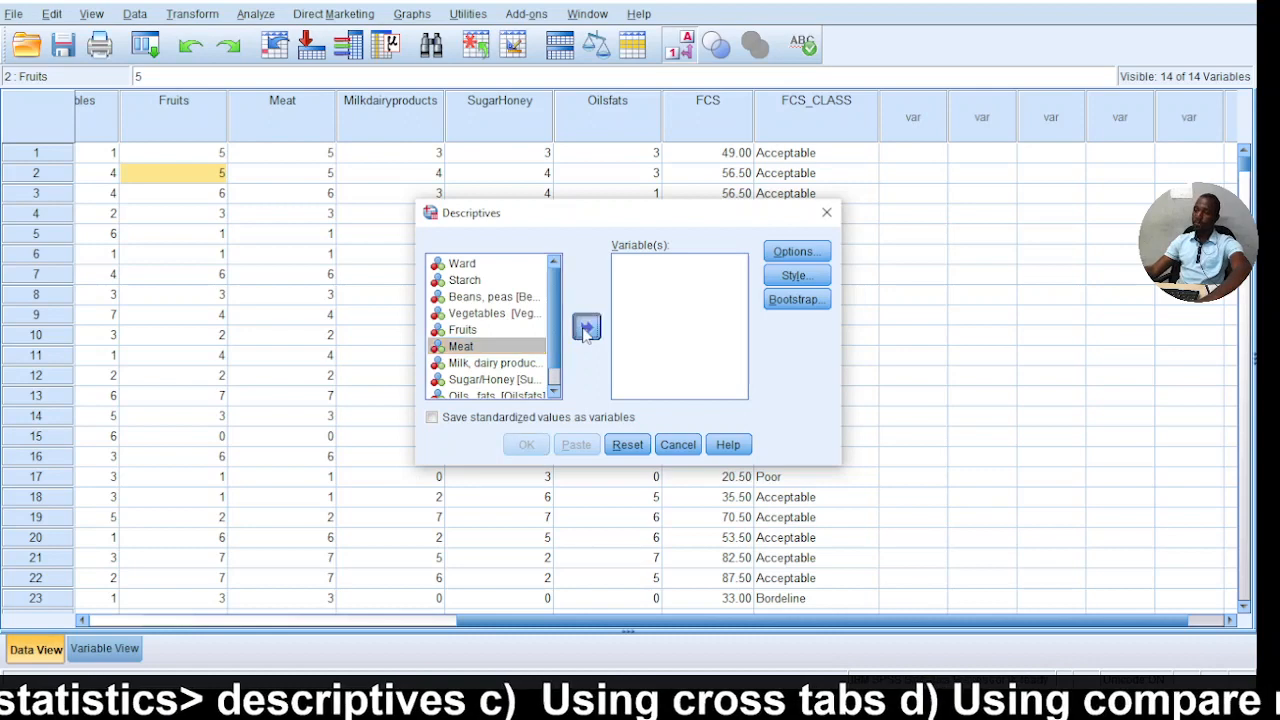
# Exclude the standard deviation and include the sum in the descriptive statistics for Meat, and run the analysis.
pyautogui.click(801, 254)
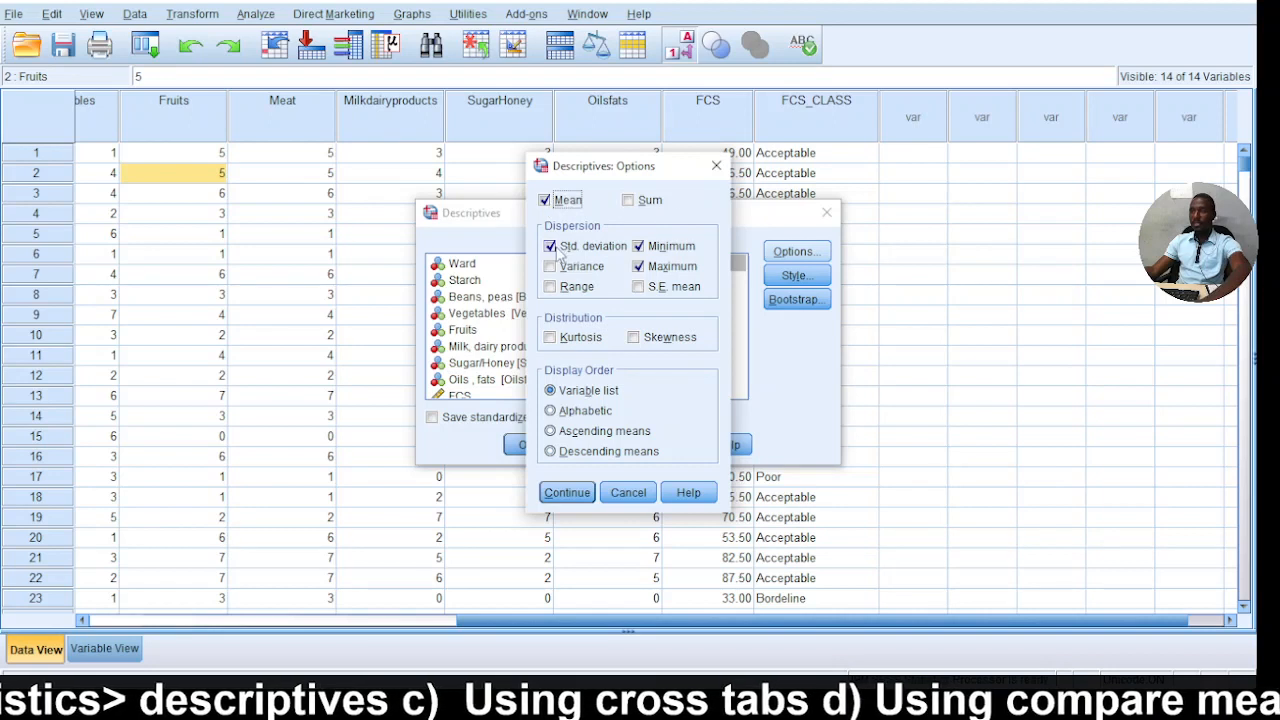
pyautogui.click(556, 248)
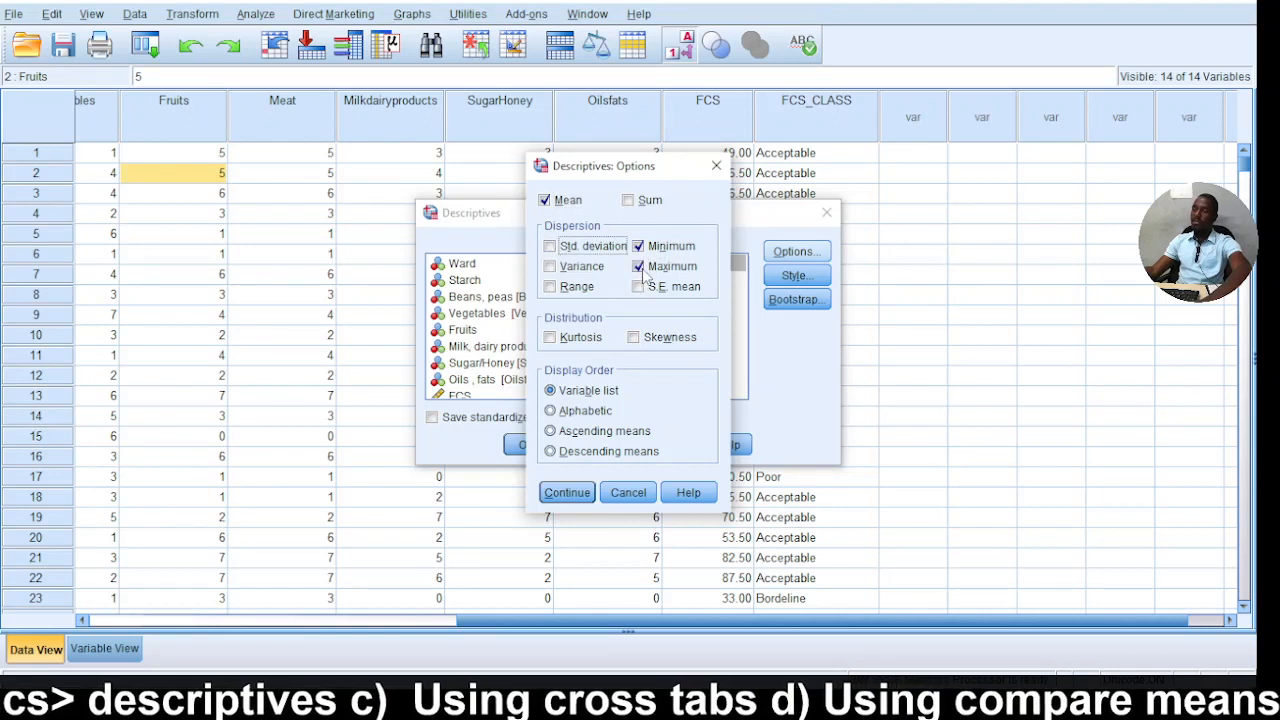
pyautogui.click(628, 200)
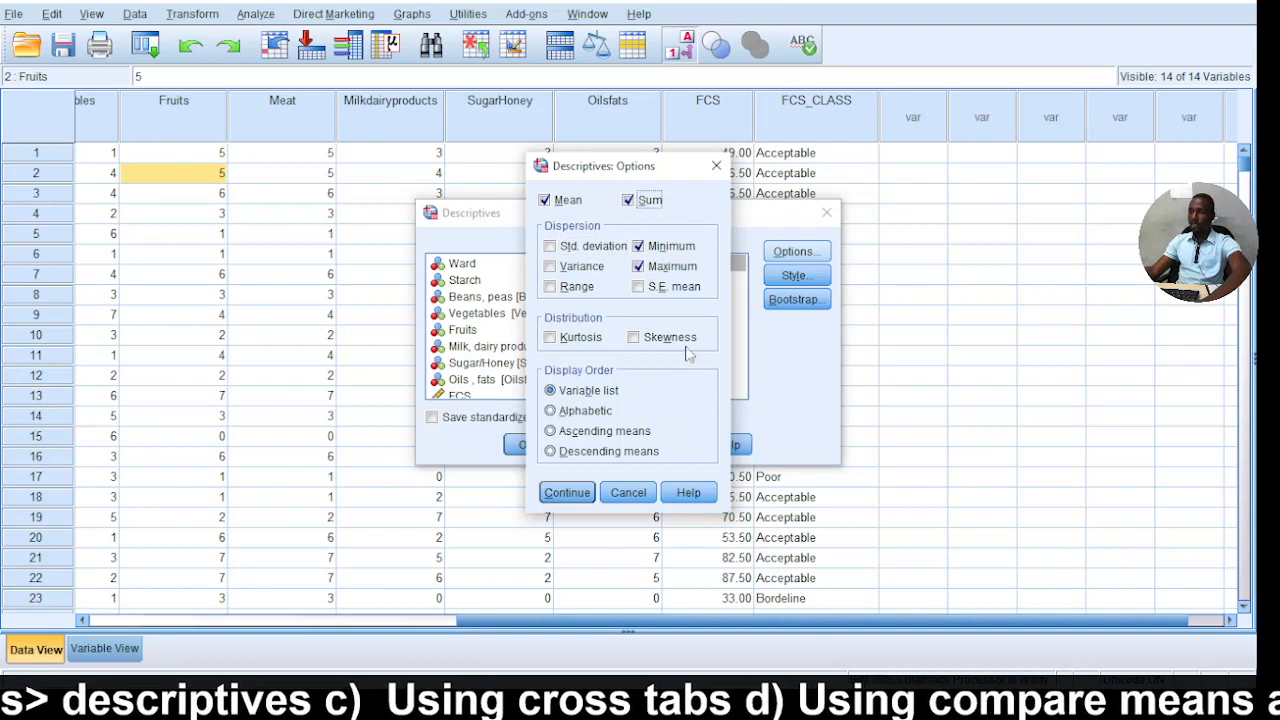
pyautogui.click(566, 493)
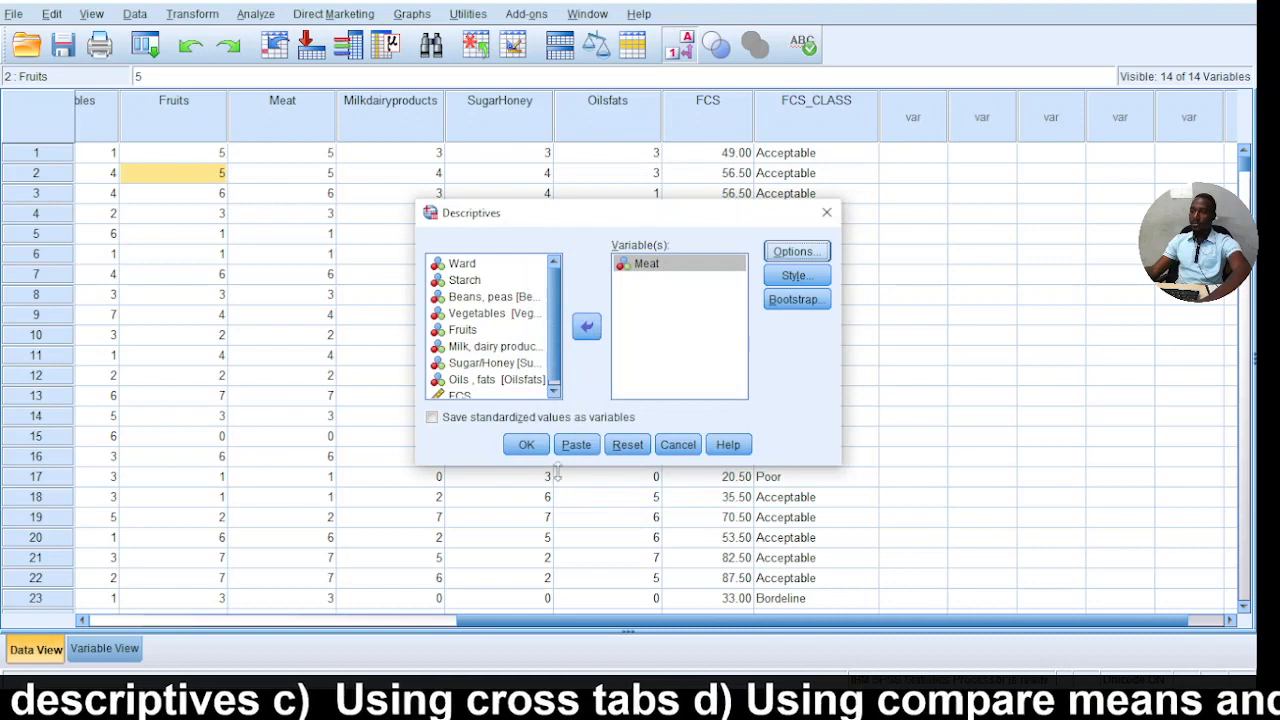
pyautogui.click(526, 444)
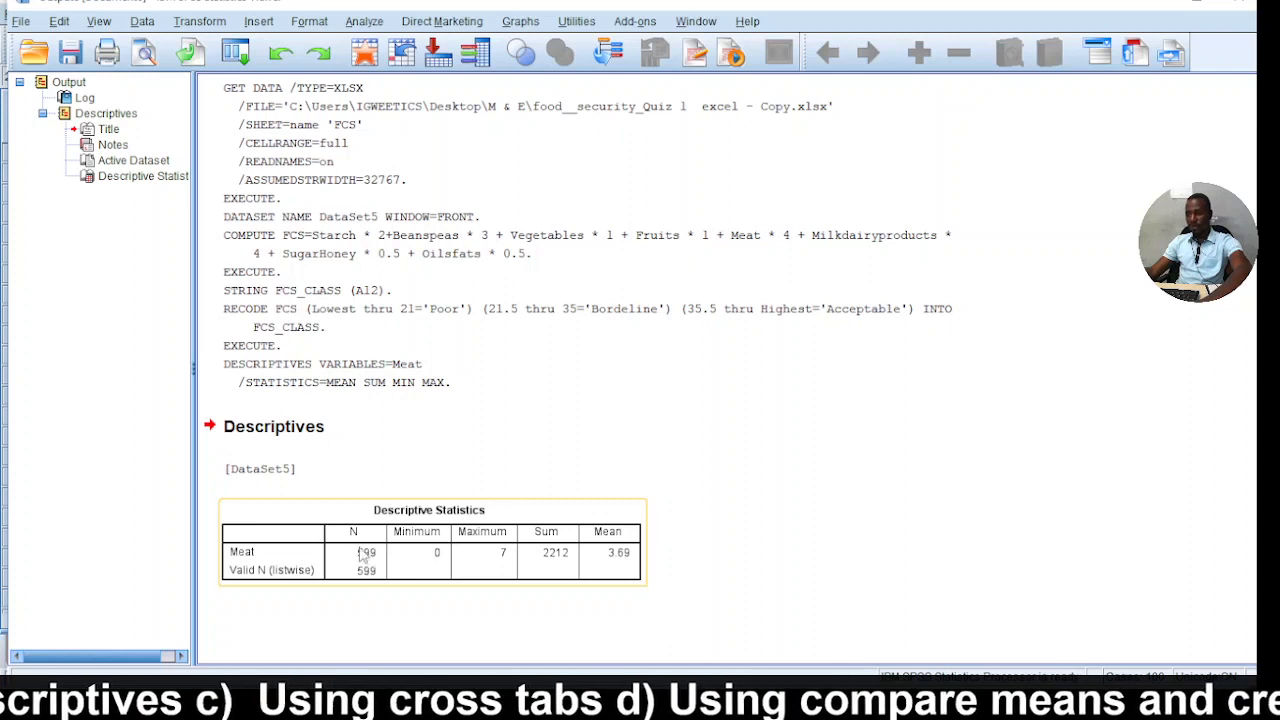
# Examine the minimum and maximum in the Meat descriptive statistics table and return to the data.
pyautogui.click(444, 553)
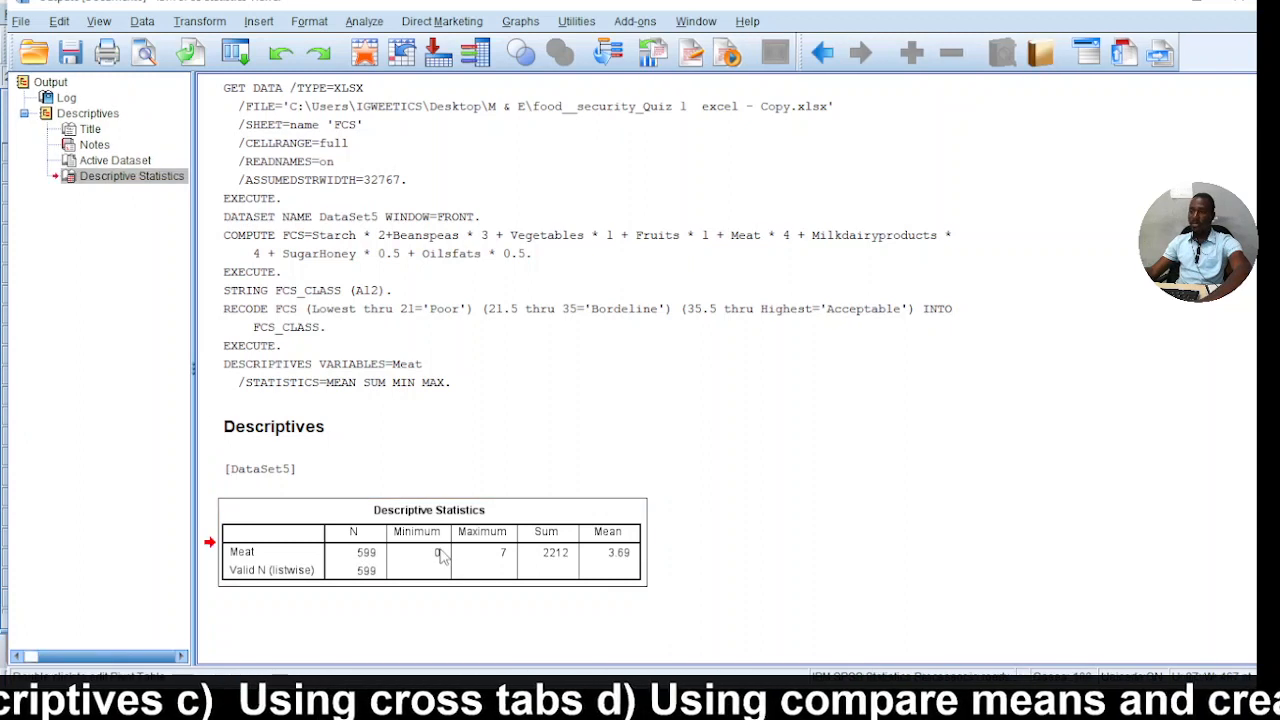
pyautogui.click(496, 562)
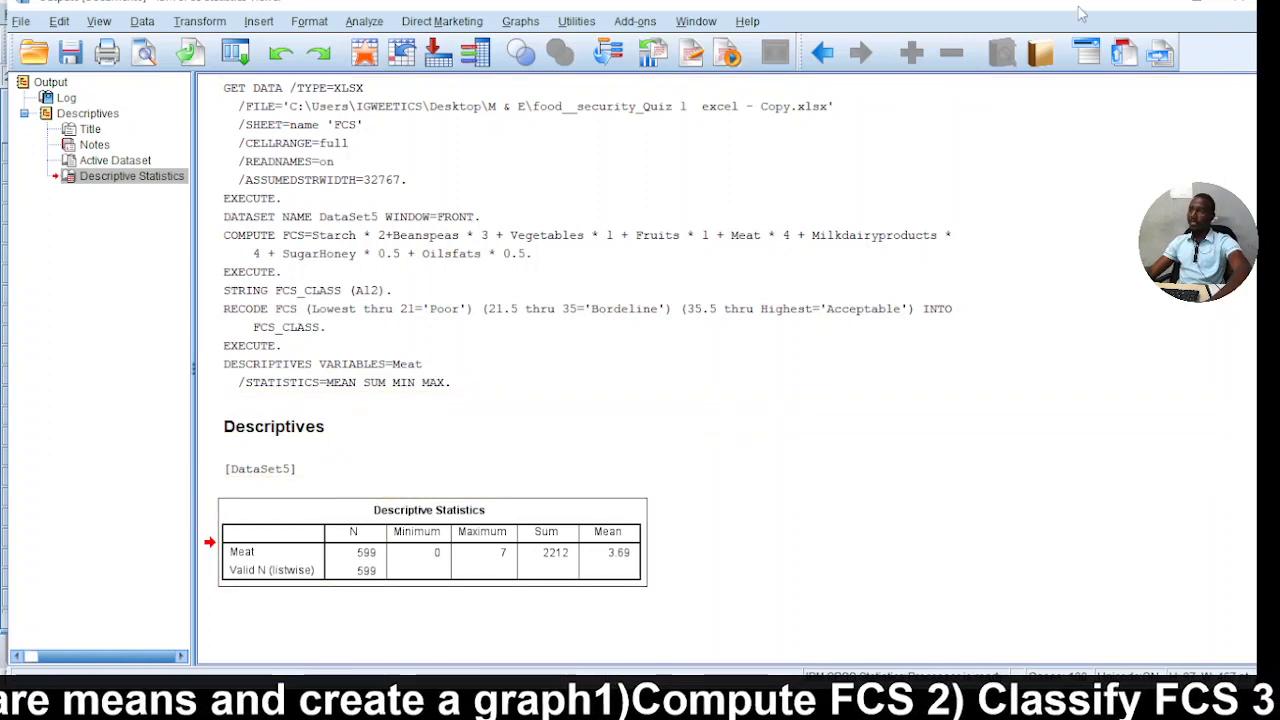
pyautogui.click(1155, 4)
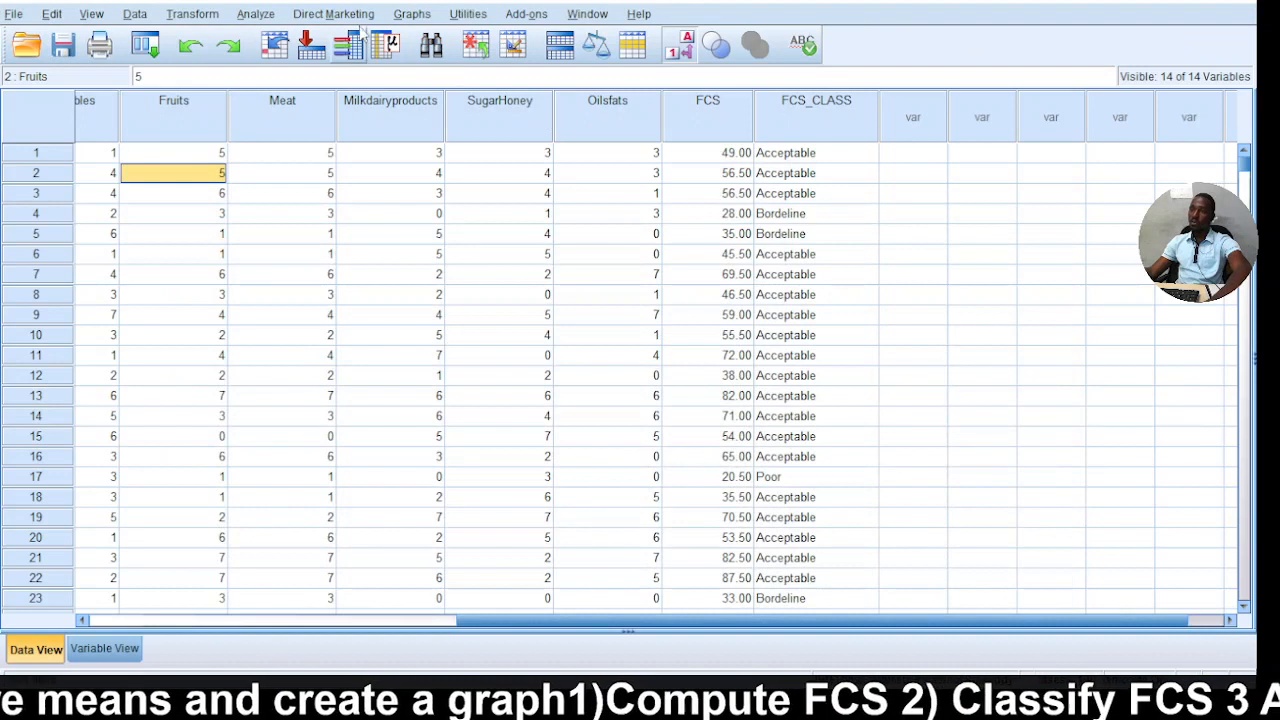
# Set up a Frequencies analysis with Fruits and Meat as its variables.
pyautogui.click(262, 16)
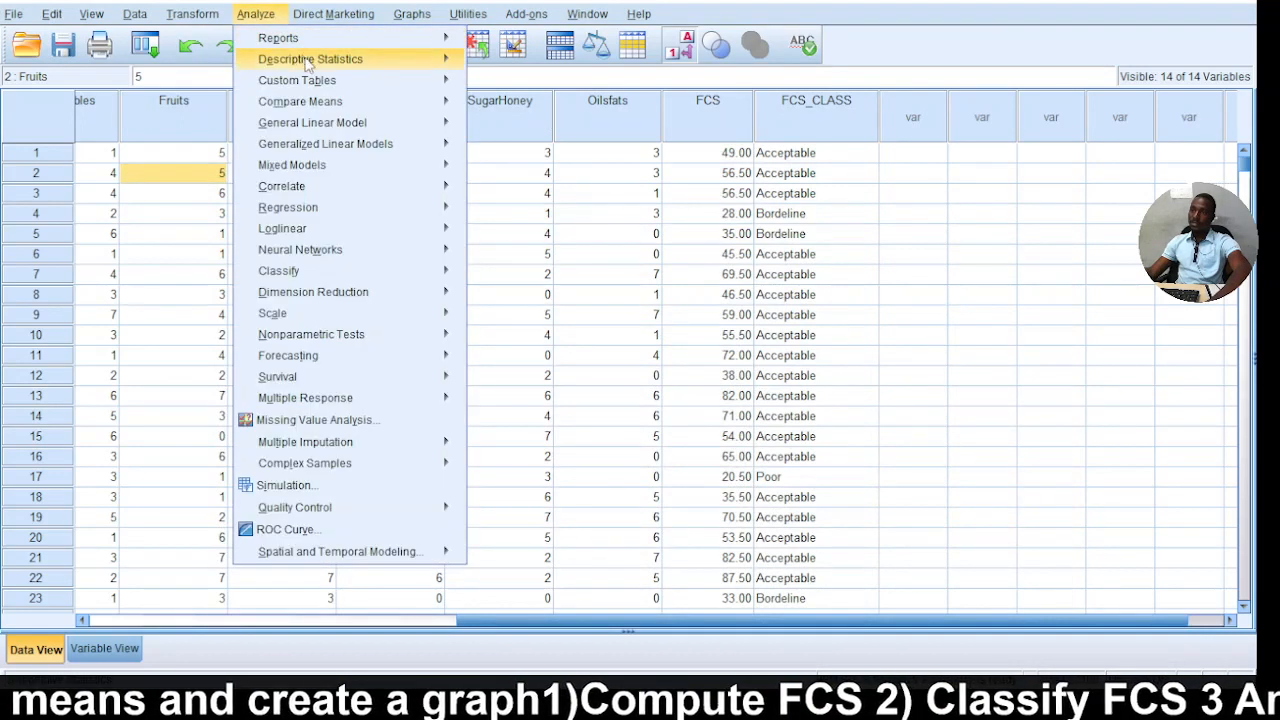
pyautogui.moveTo(343, 60)
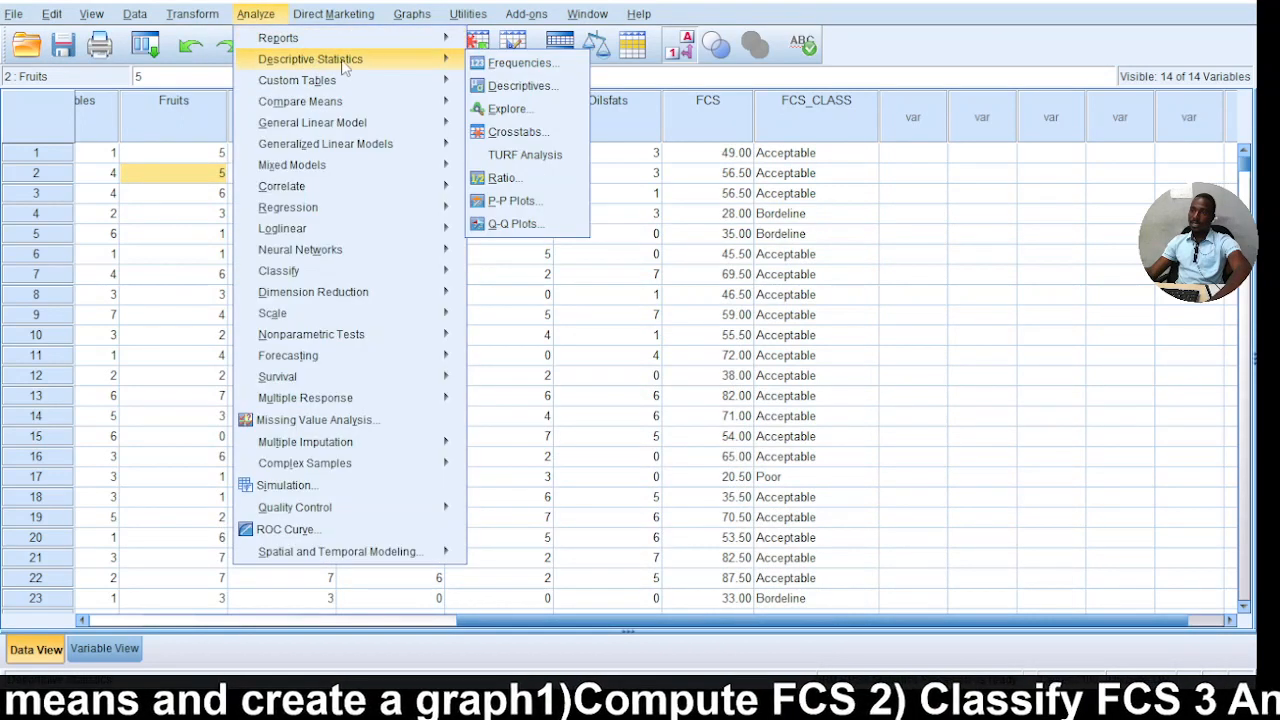
pyautogui.click(520, 64)
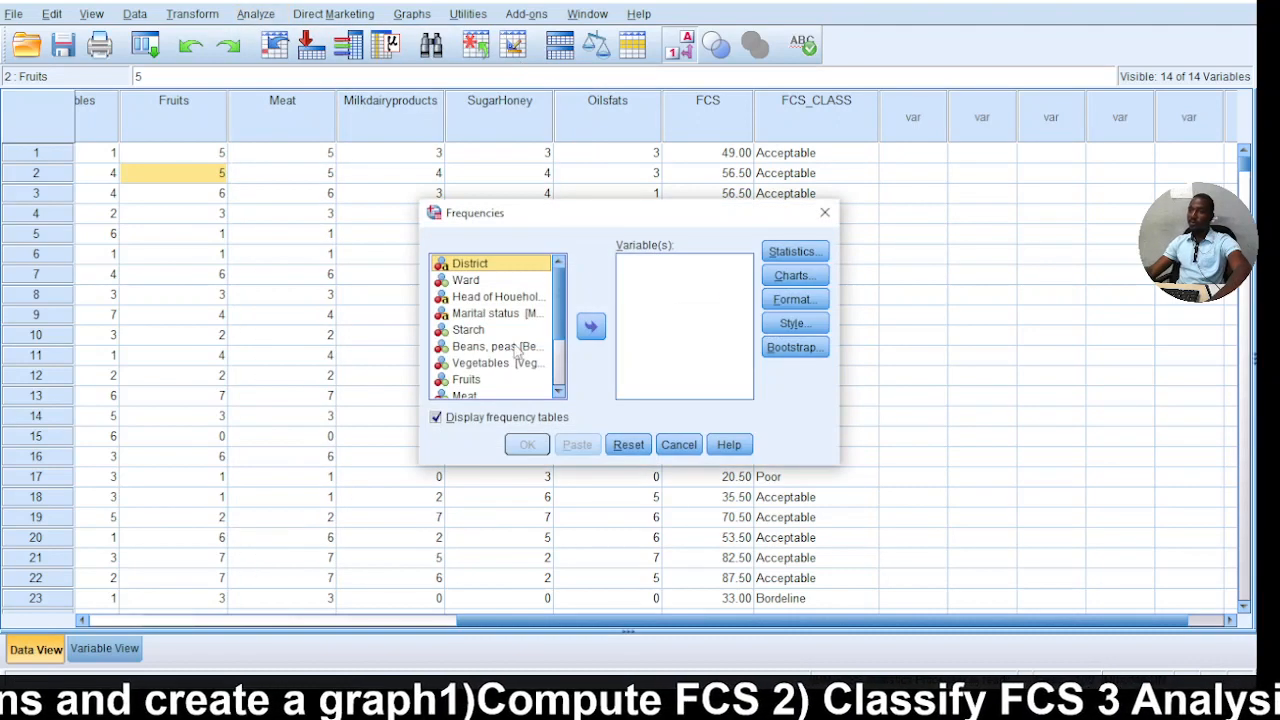
pyautogui.click(463, 331)
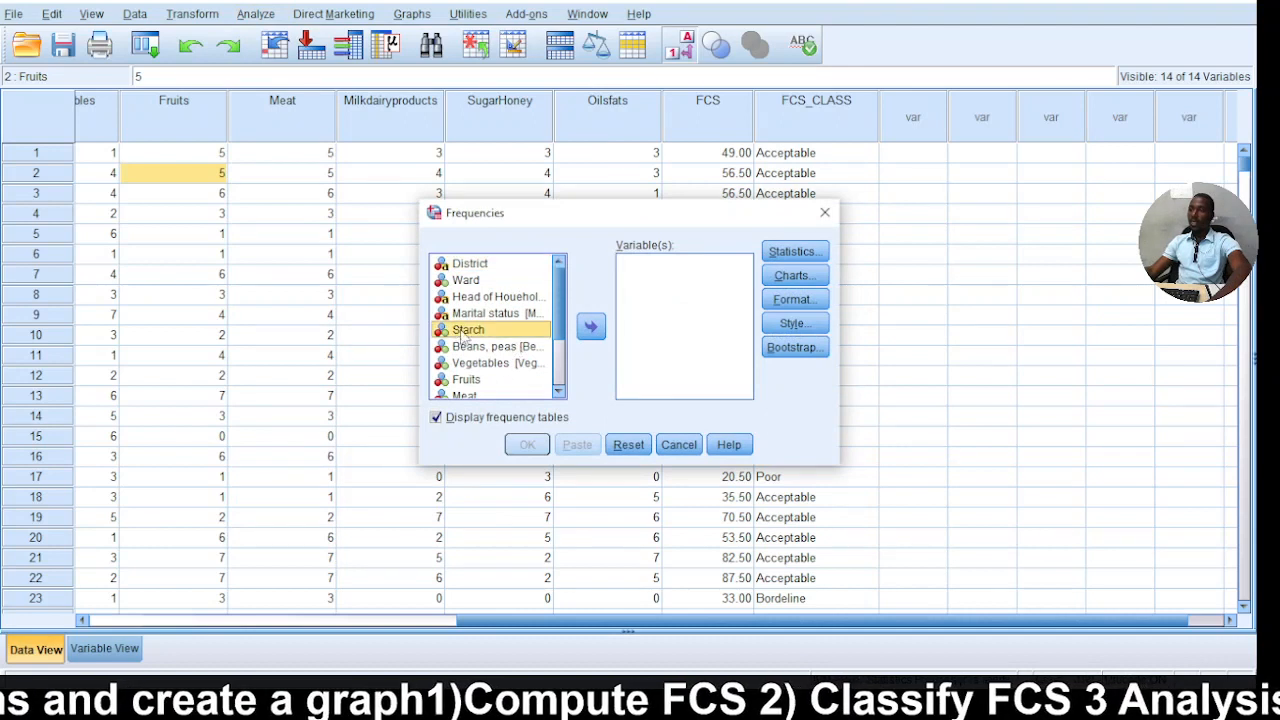
pyautogui.click(468, 381)
pyautogui.scroll(-1, 474, 393)
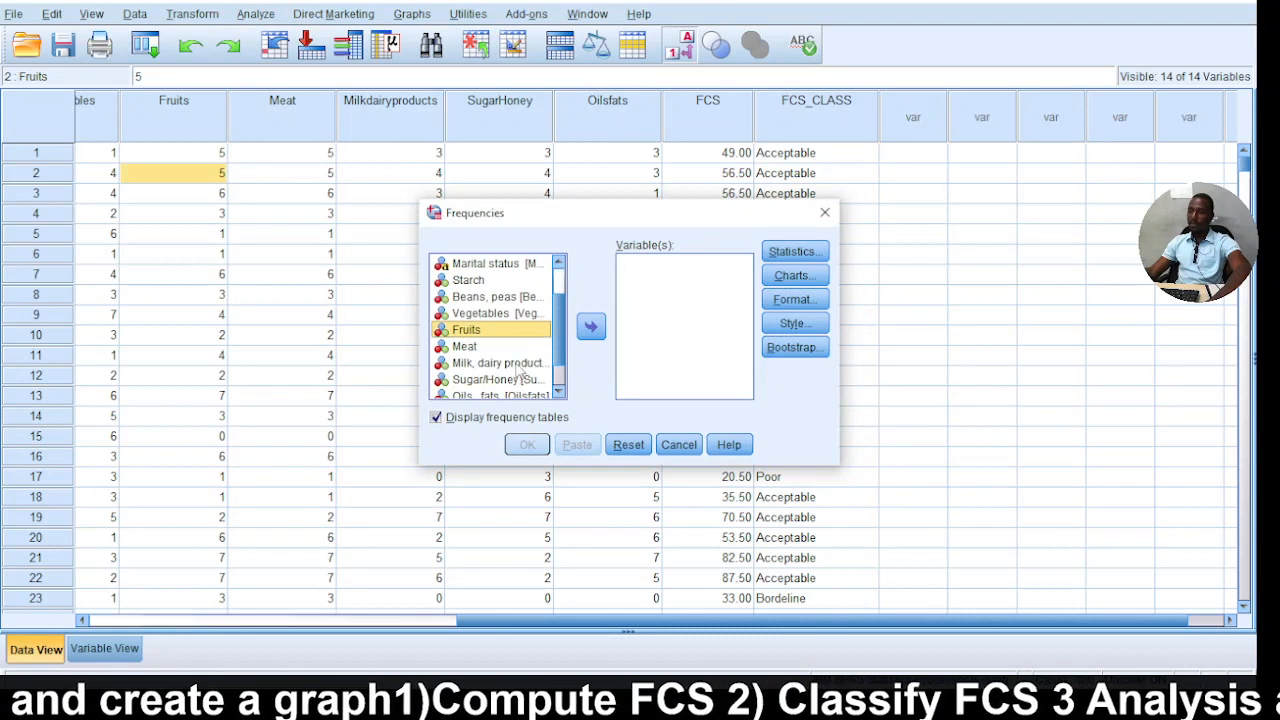
pyautogui.click(470, 347)
pyautogui.click(522, 336)
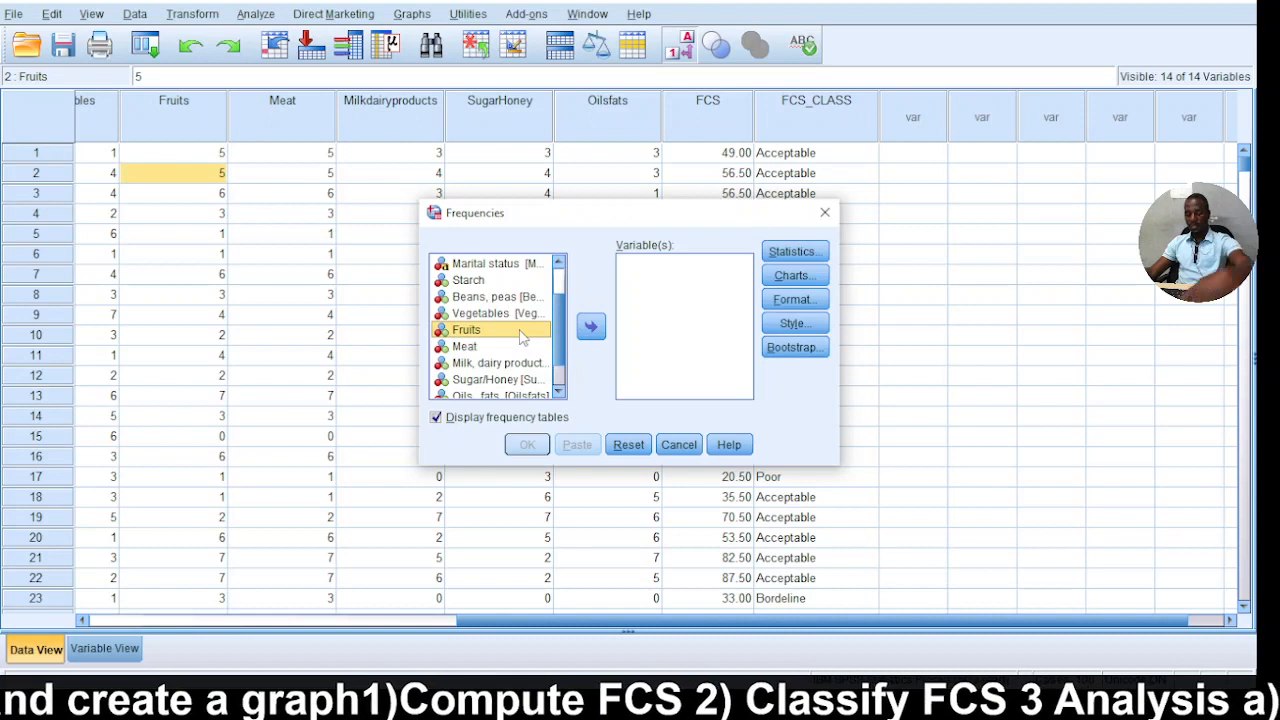
pyautogui.keyDown('shift'); pyautogui.click(488, 350); pyautogui.keyUp('shift')
pyautogui.click(591, 328)
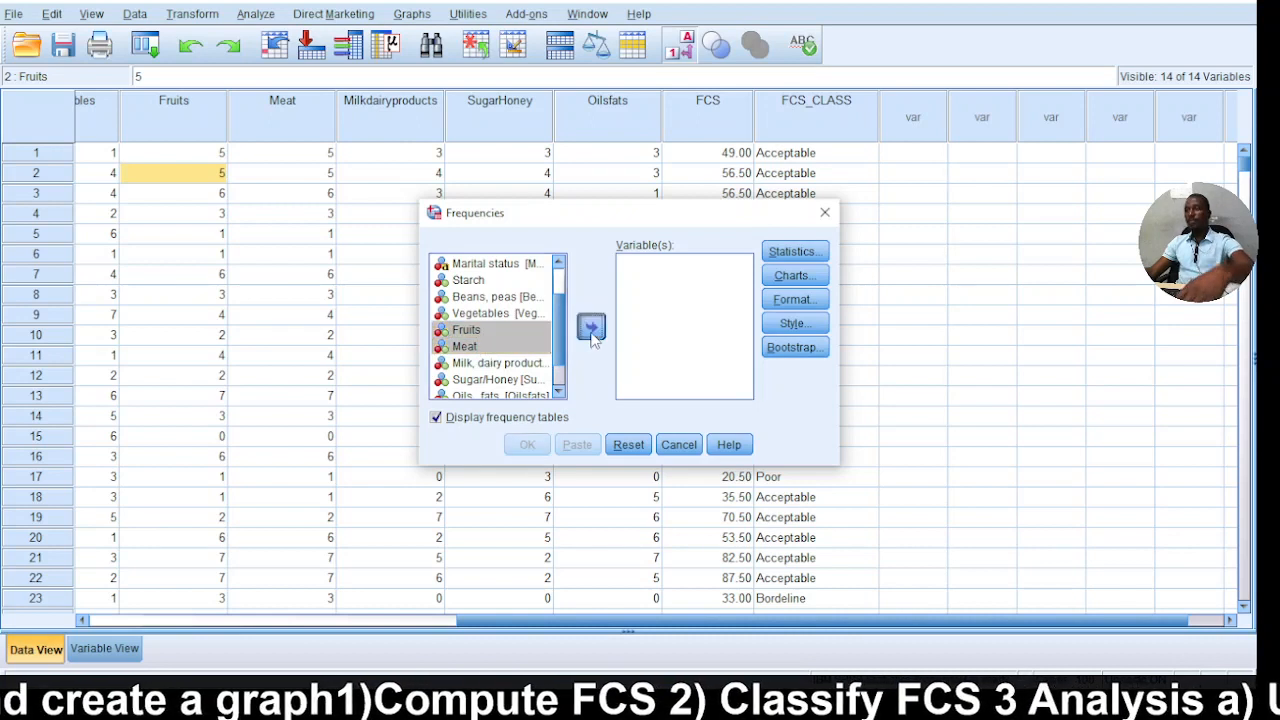
# Request the mean, sum, quartiles, minimum, maximum and range for Fruits and Meat, and run the frequencies analysis.
pyautogui.click(791, 253)
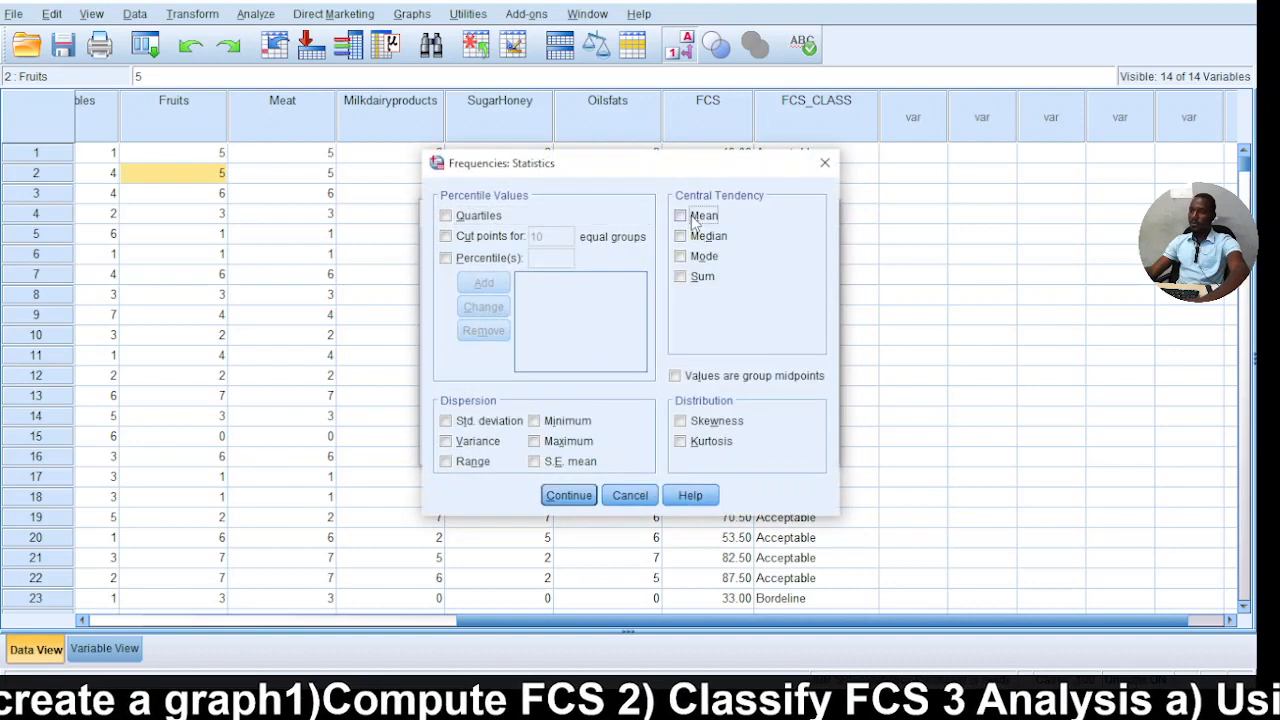
pyautogui.click(693, 220)
pyautogui.click(689, 278)
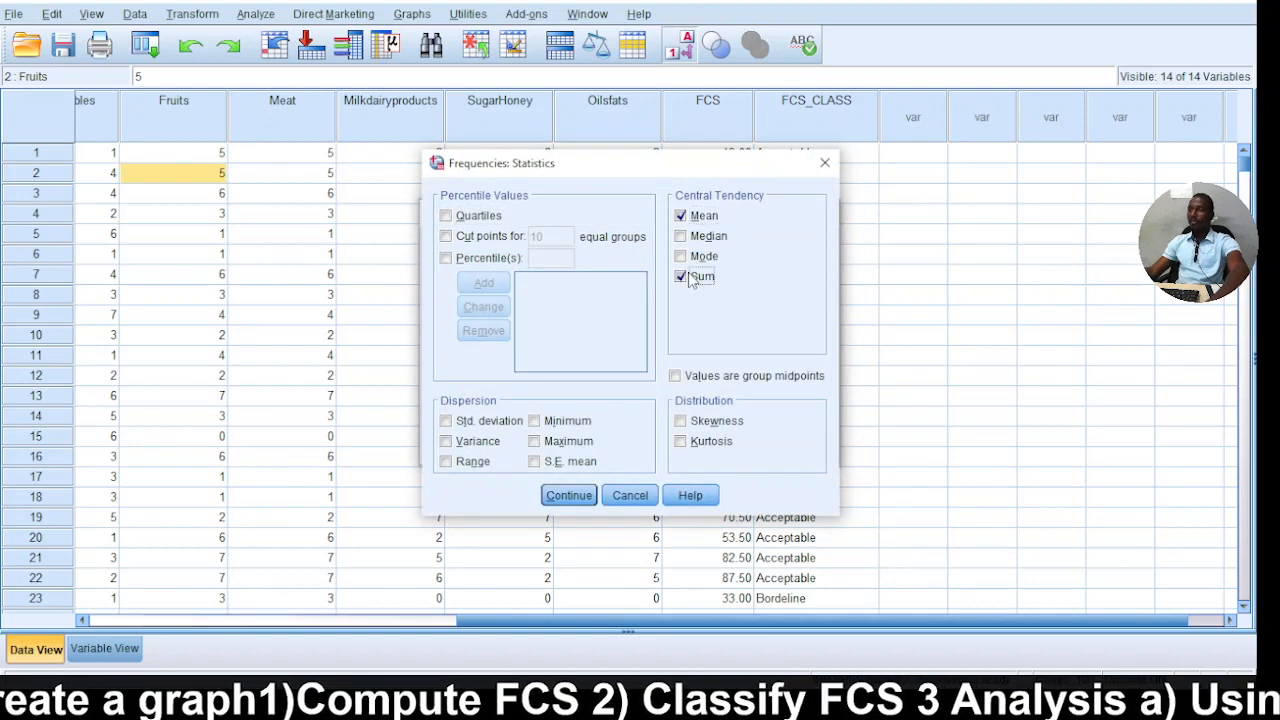
pyautogui.click(471, 218)
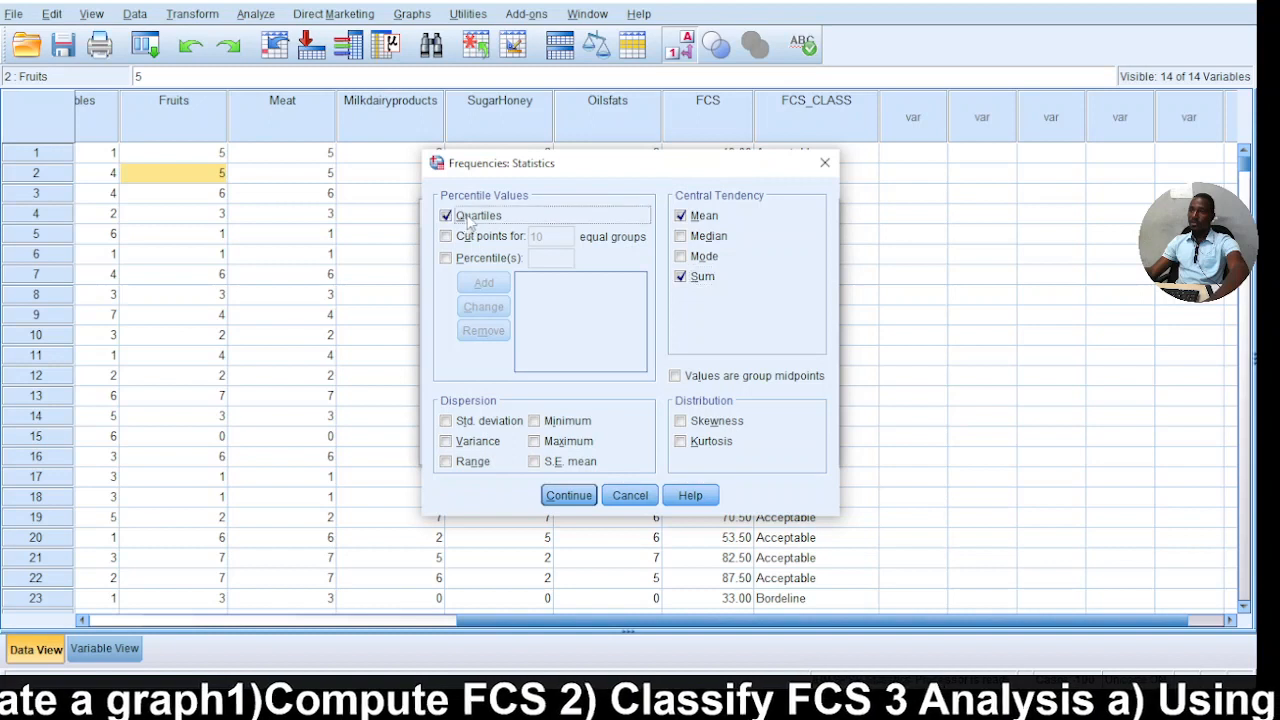
pyautogui.click(535, 421)
pyautogui.click(535, 441)
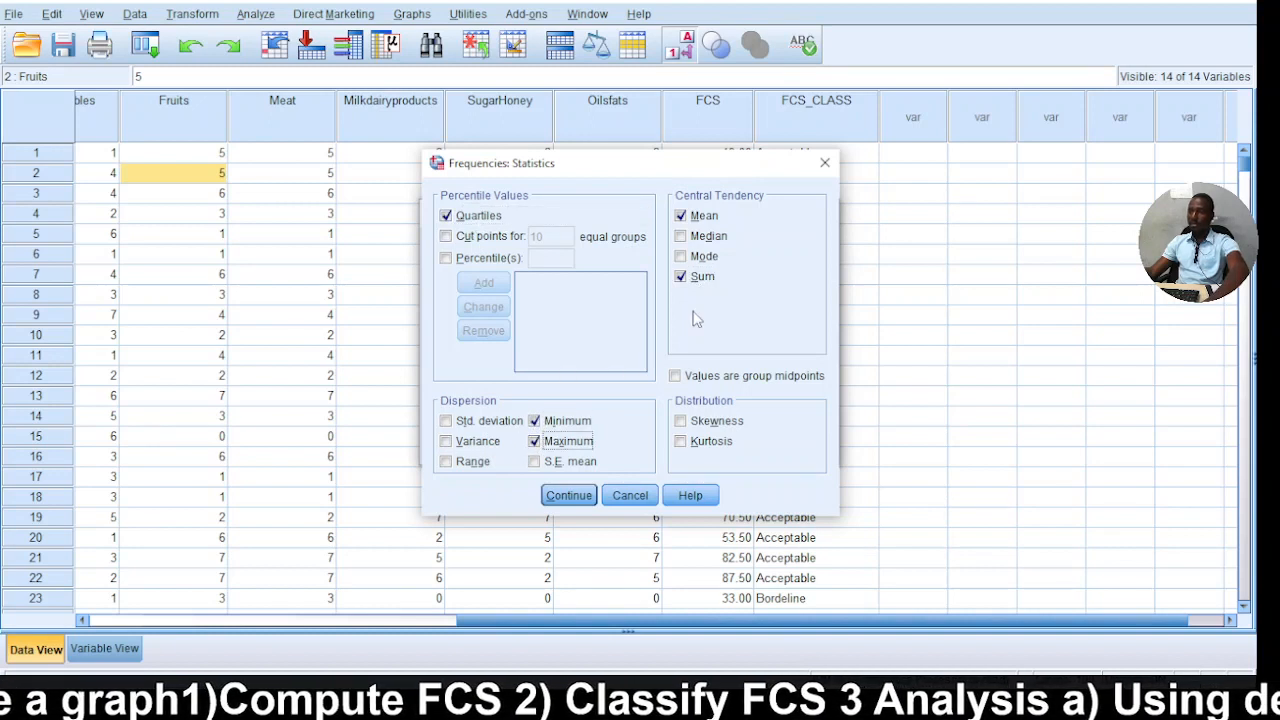
pyautogui.click(446, 461)
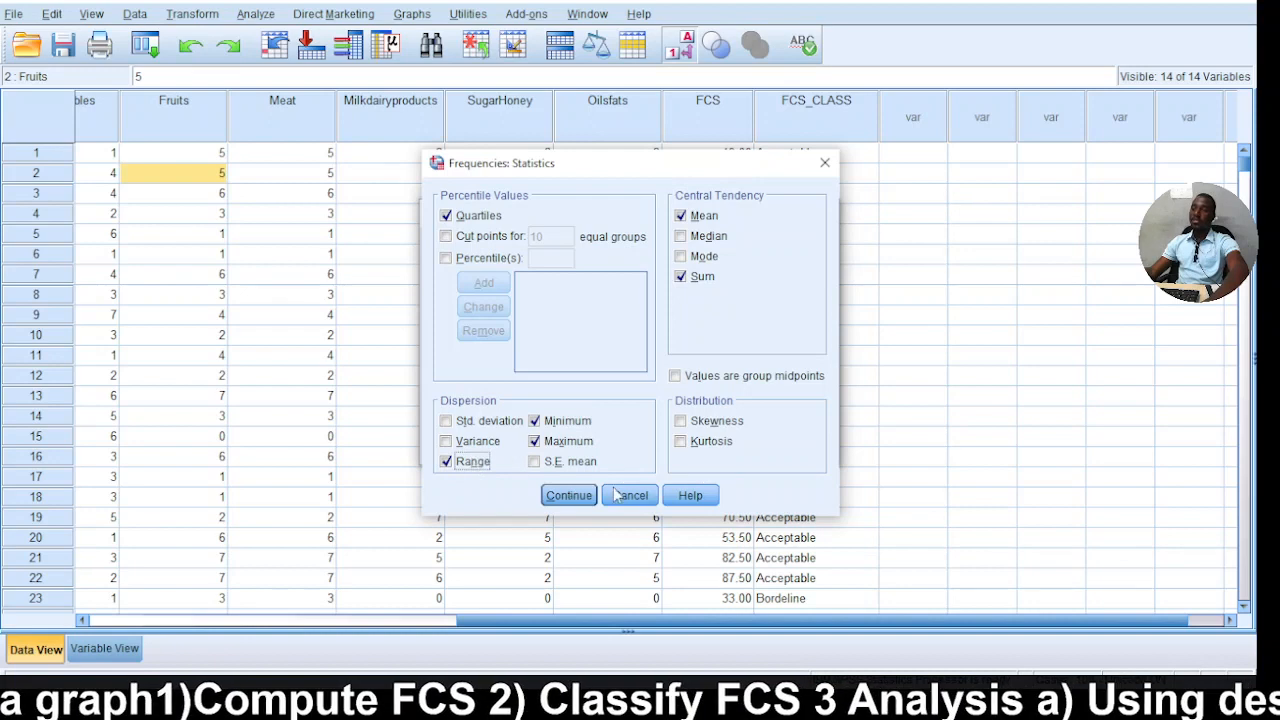
pyautogui.click(568, 495)
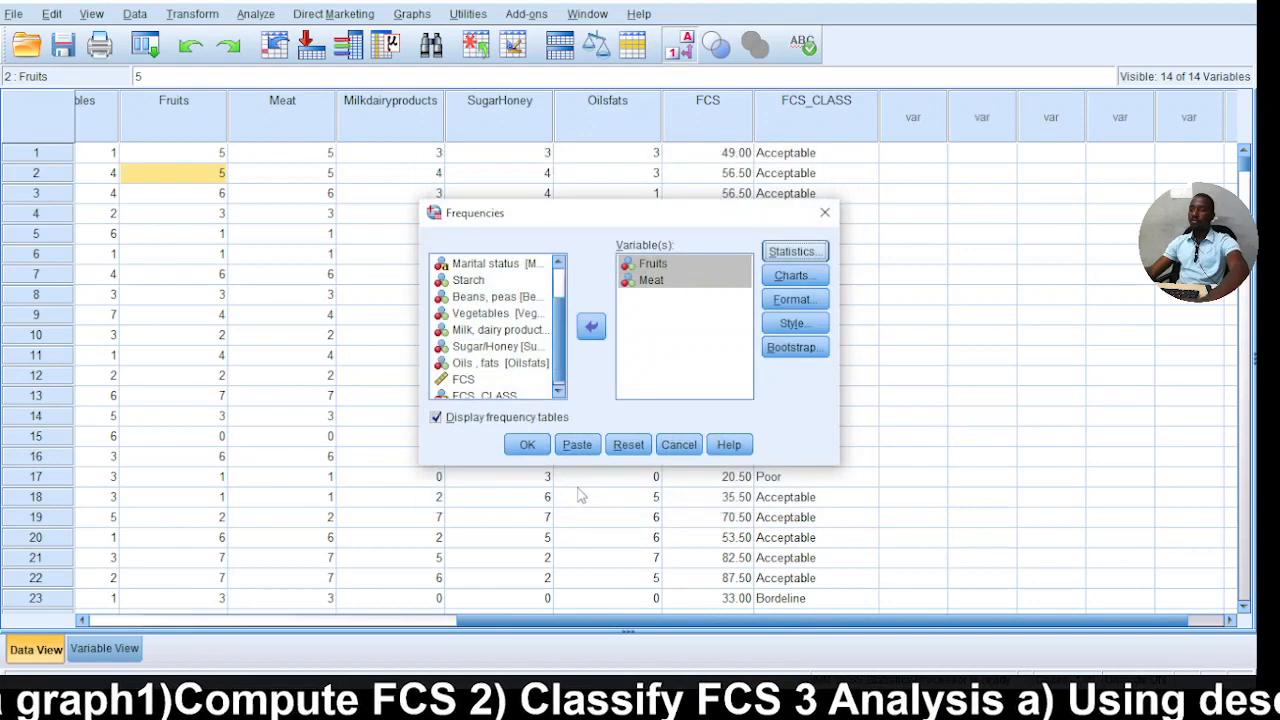
pyautogui.click(530, 445)
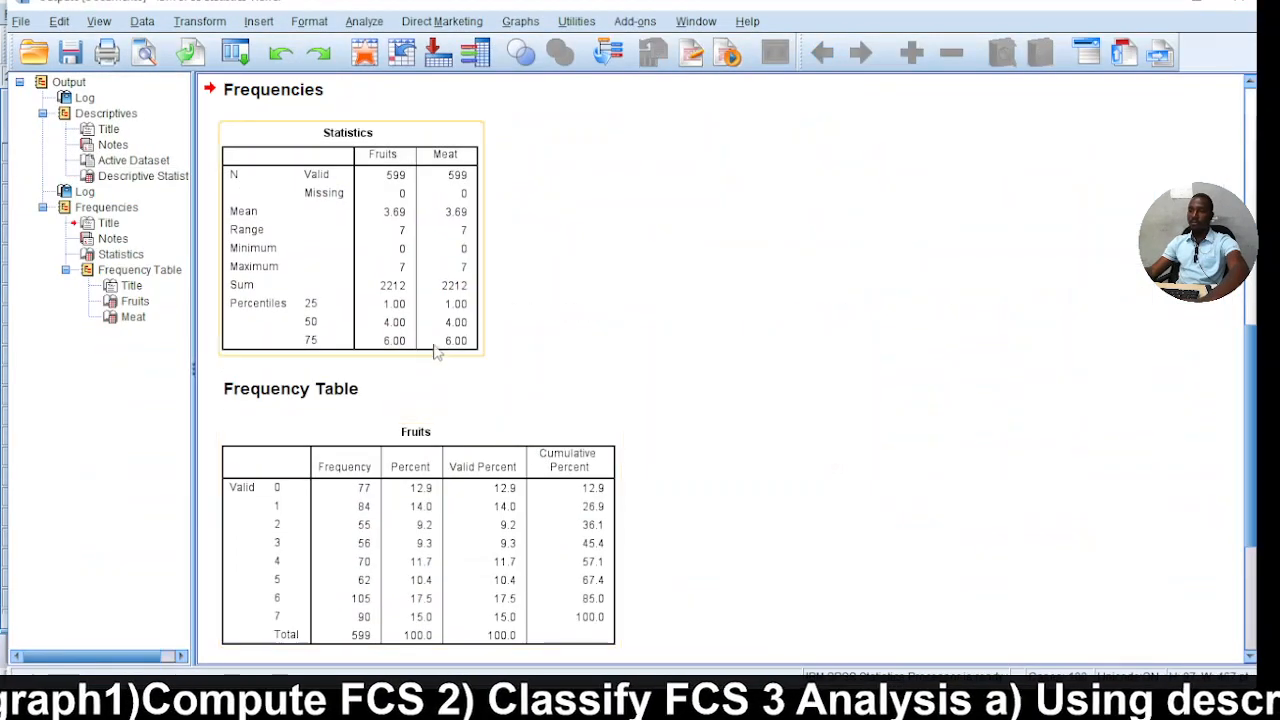
# Examine the Statistics table for Fruits and Meat, including the mean, range, sum and percentiles, and compare it with the earlier Descriptives output.
pyautogui.scroll(4, 450, 310)
pyautogui.scroll(-3, 450, 308)
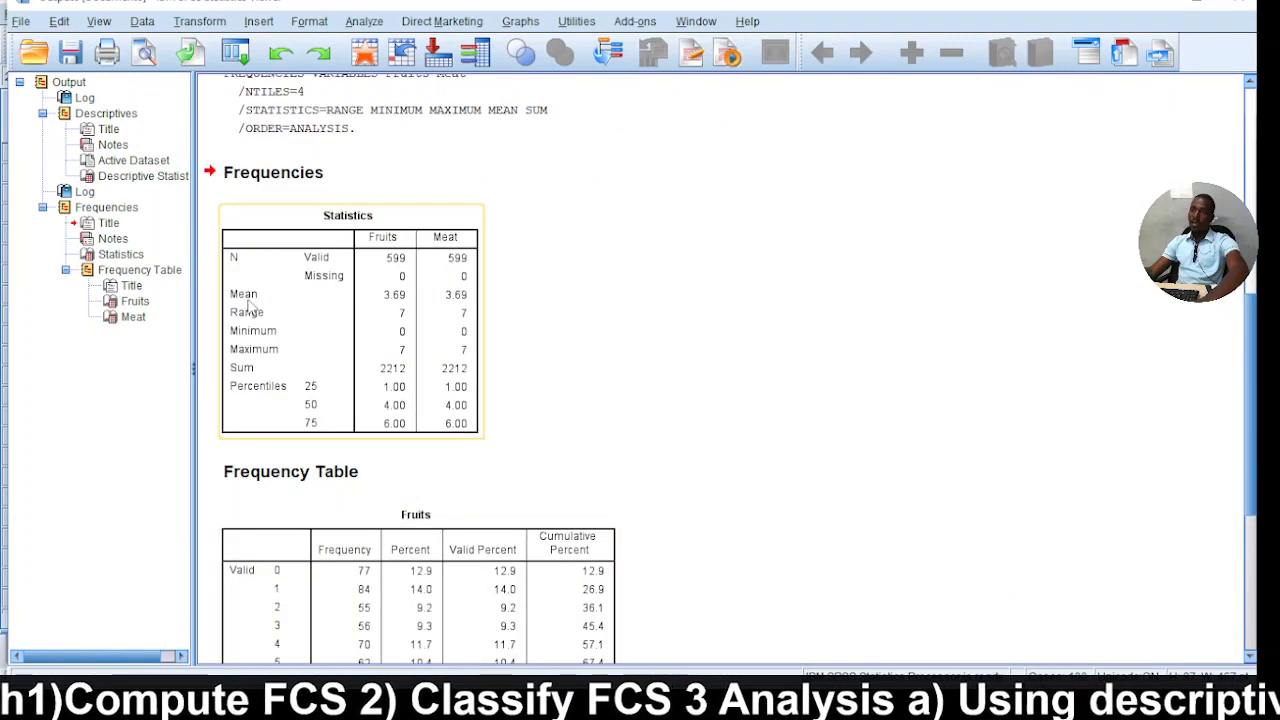
pyautogui.scroll(1, 338, 290)
pyautogui.scroll(4, 330, 300)
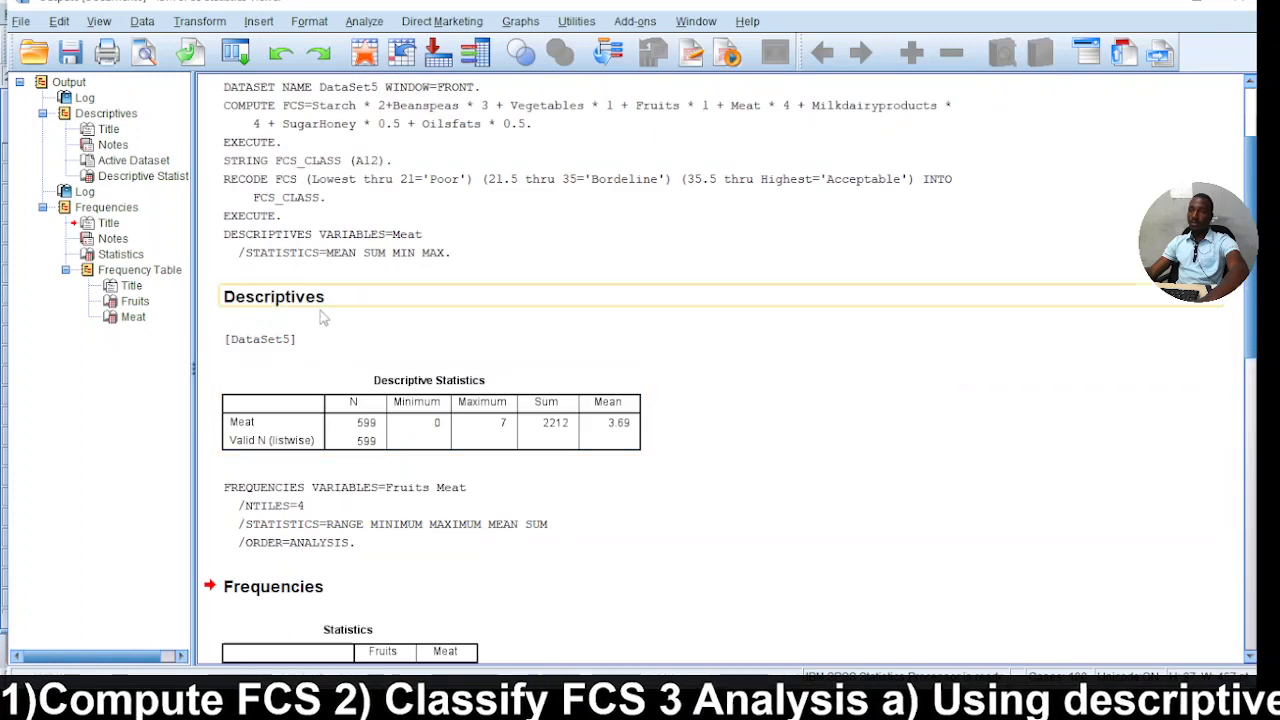
pyautogui.scroll(-1, 325, 378)
pyautogui.scroll(-2, 325, 378)
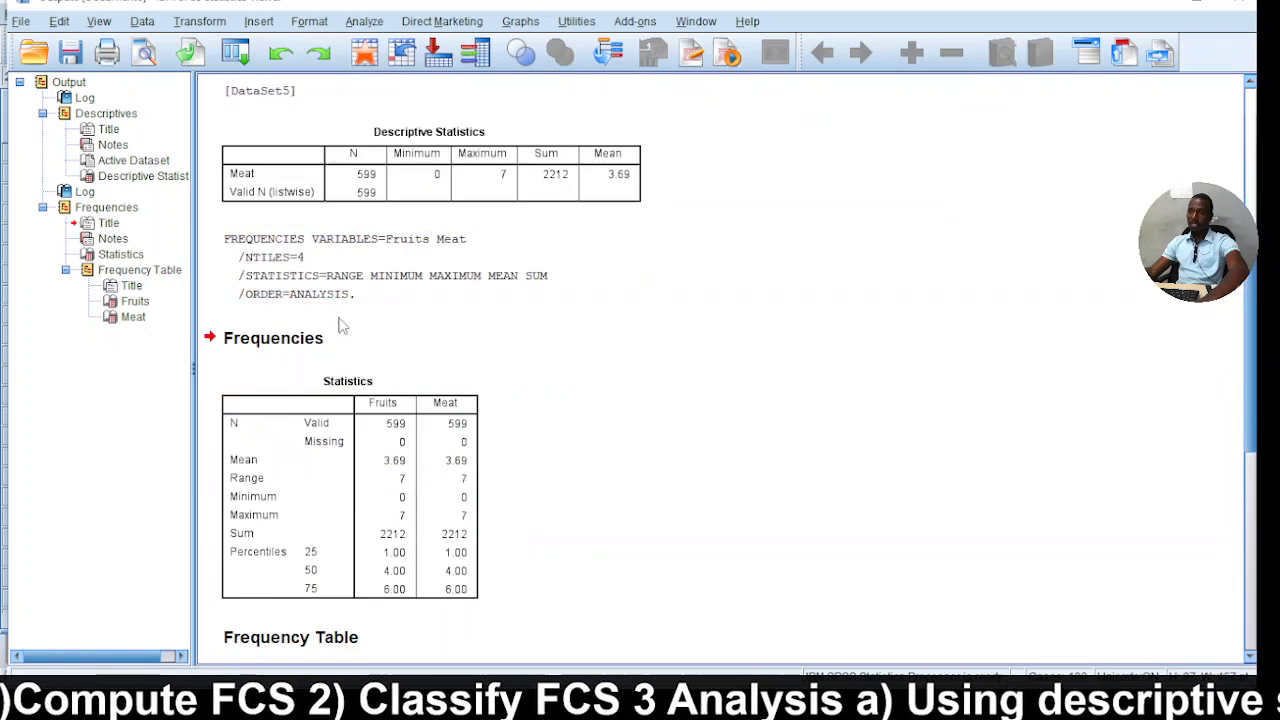
pyautogui.scroll(-3, 400, 330)
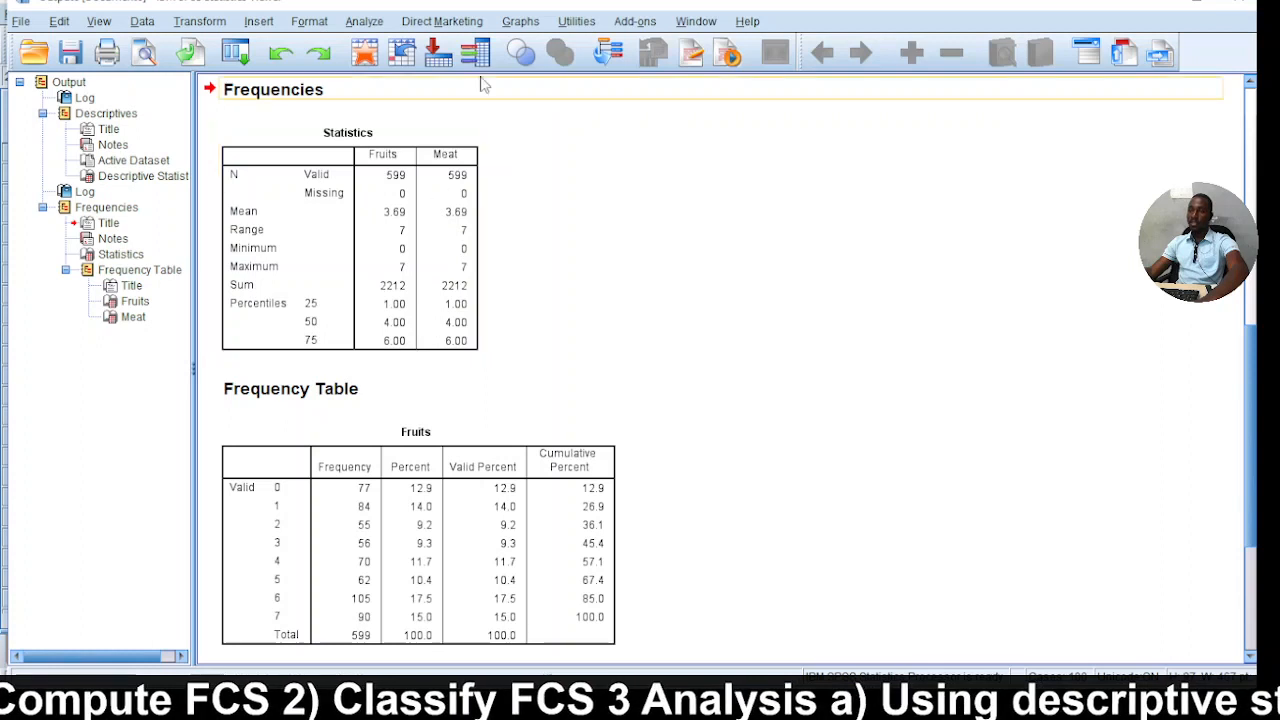
pyautogui.scroll(2, 290, 292)
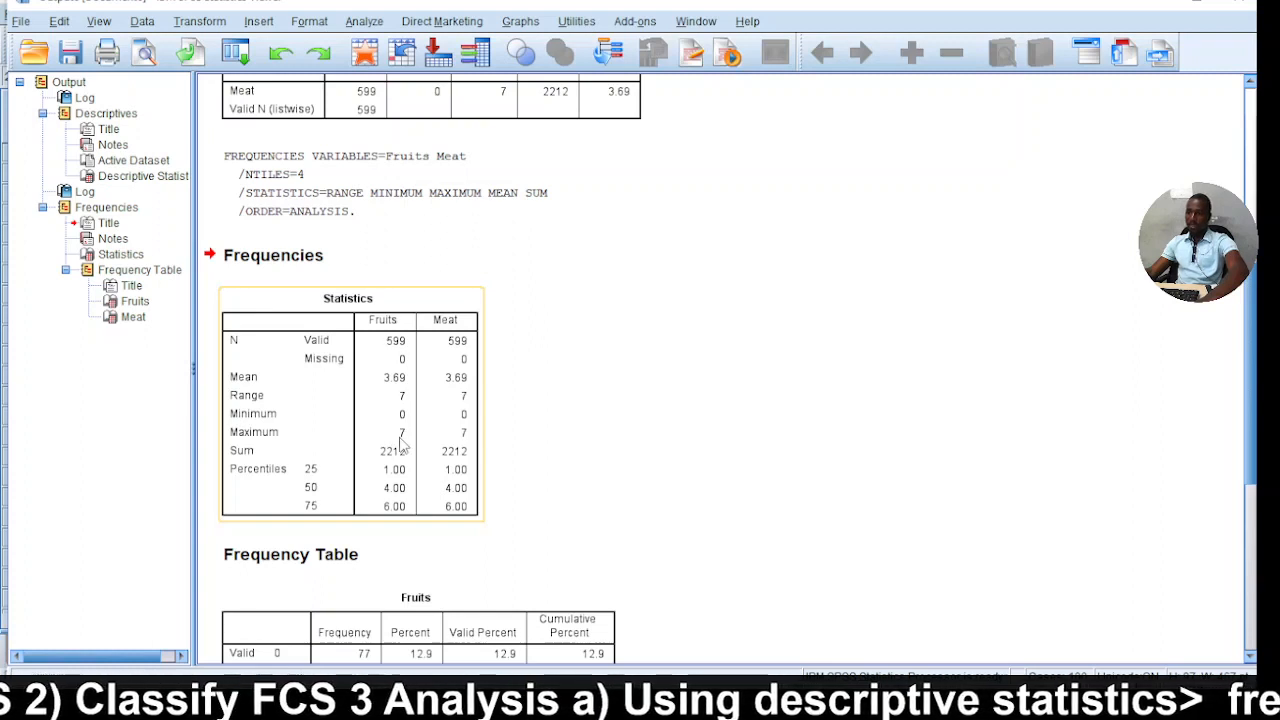
pyautogui.scroll(-2, 316, 456)
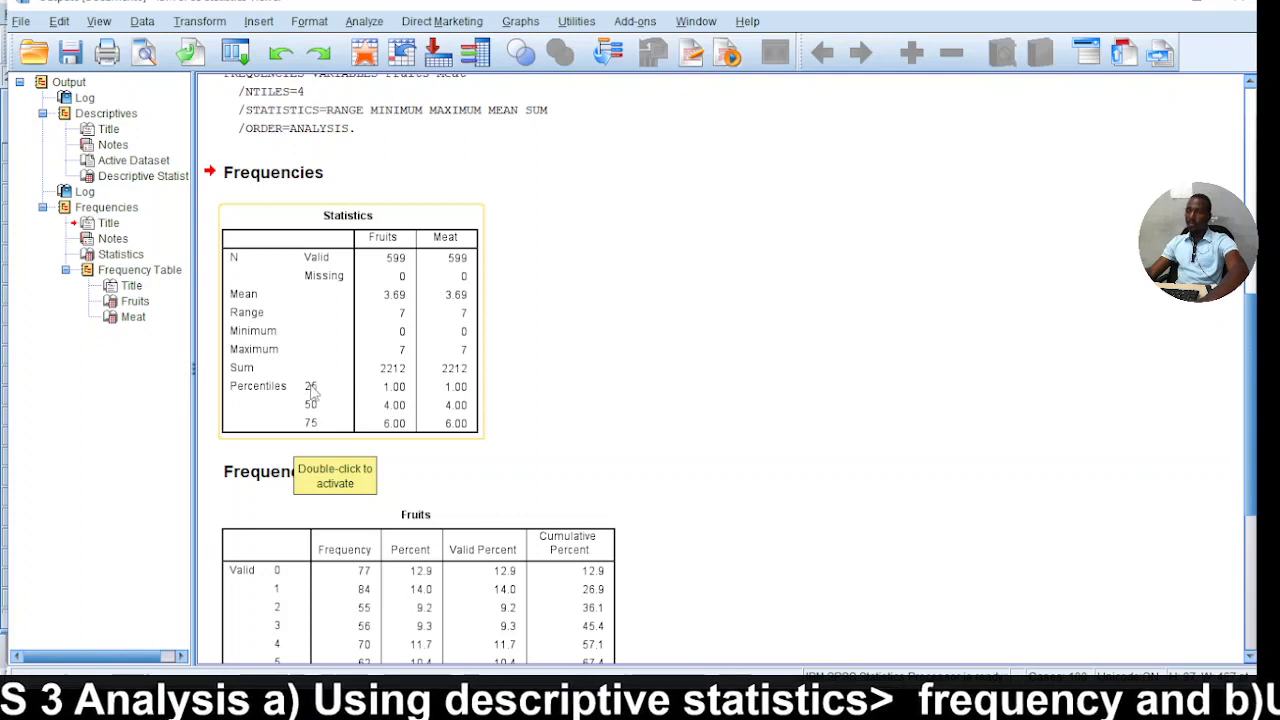
pyautogui.click(400, 394)
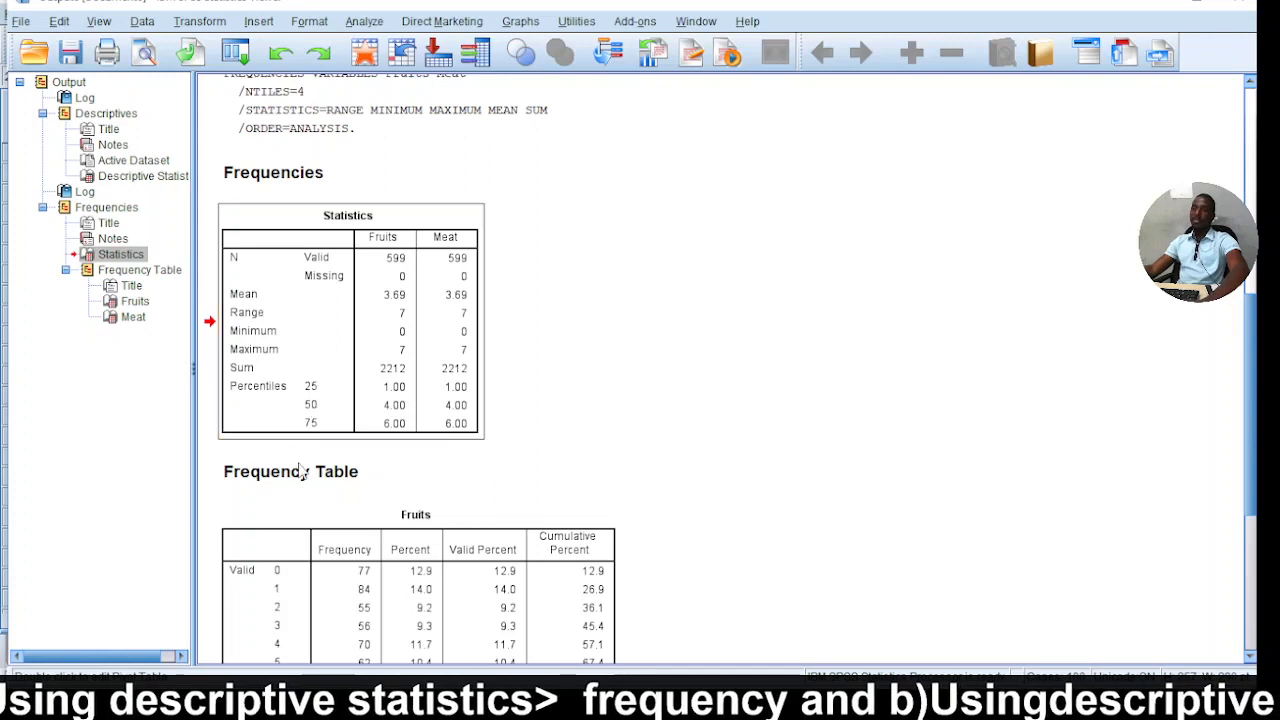
# Examine the frequencies and percentages for each value in the Fruits and Meat frequency tables.
pyautogui.scroll(-5, 370, 480)
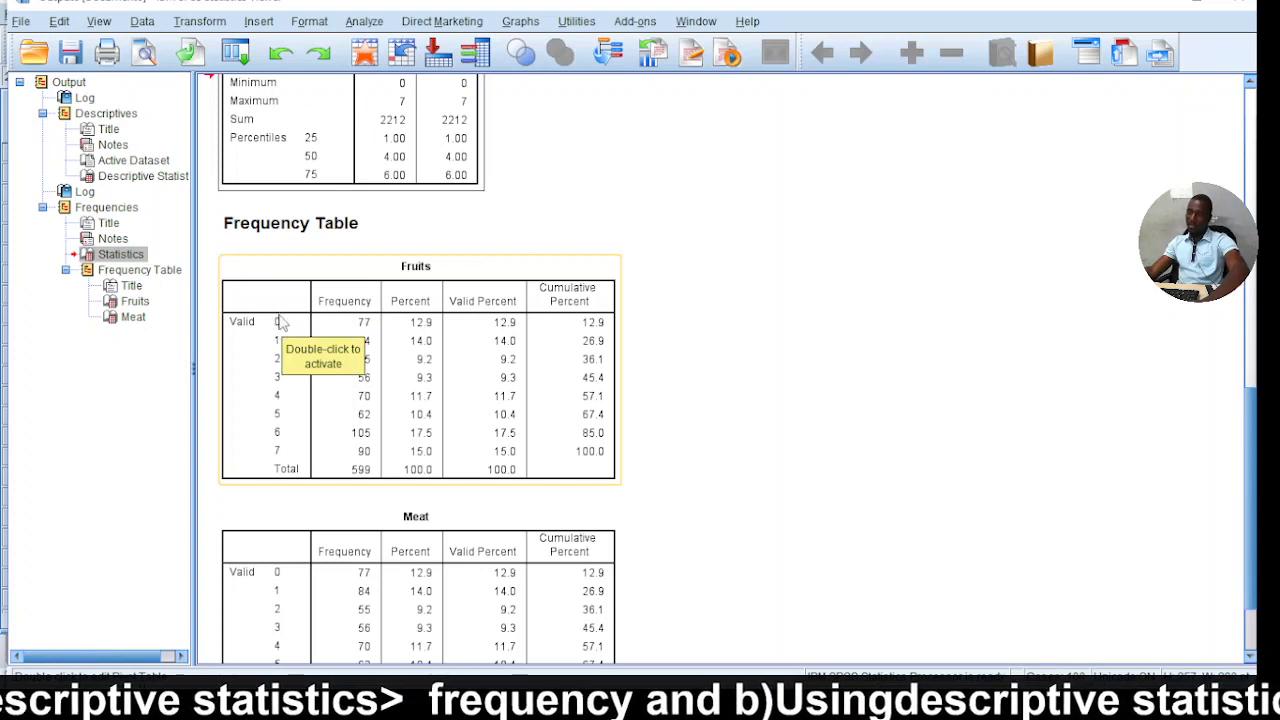
pyautogui.click(362, 327)
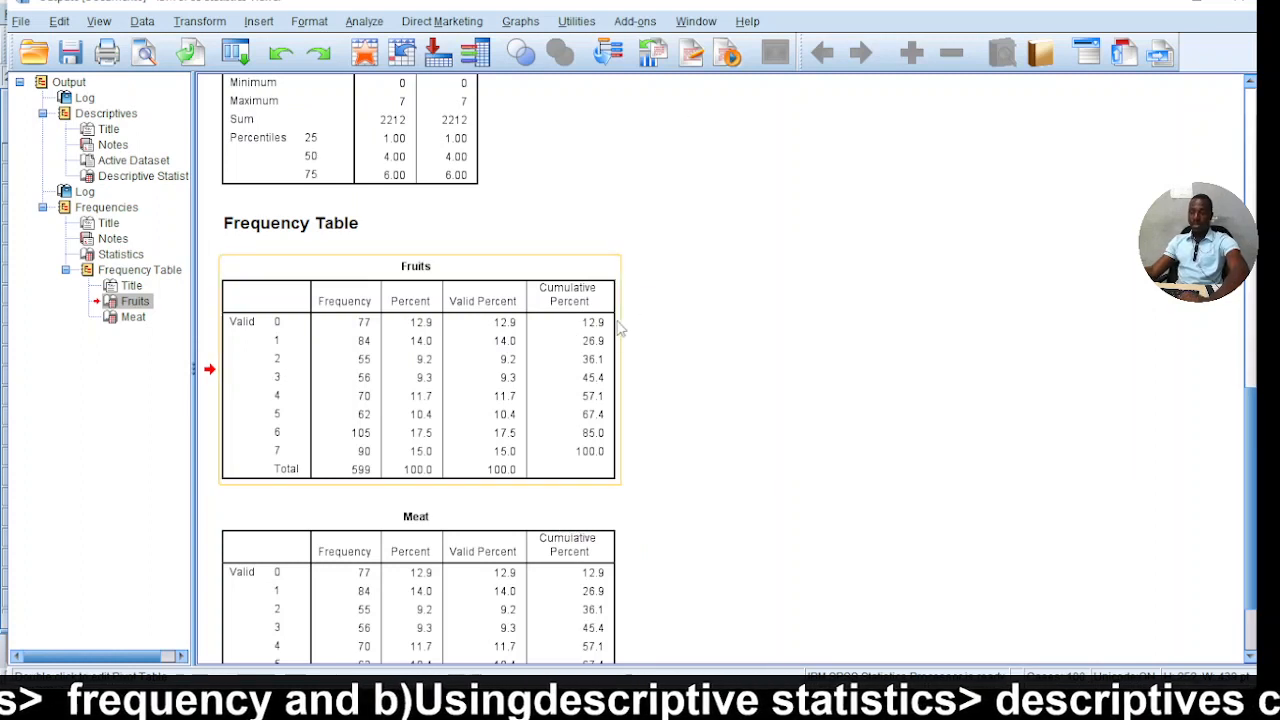
pyautogui.doubleClick(280, 384)
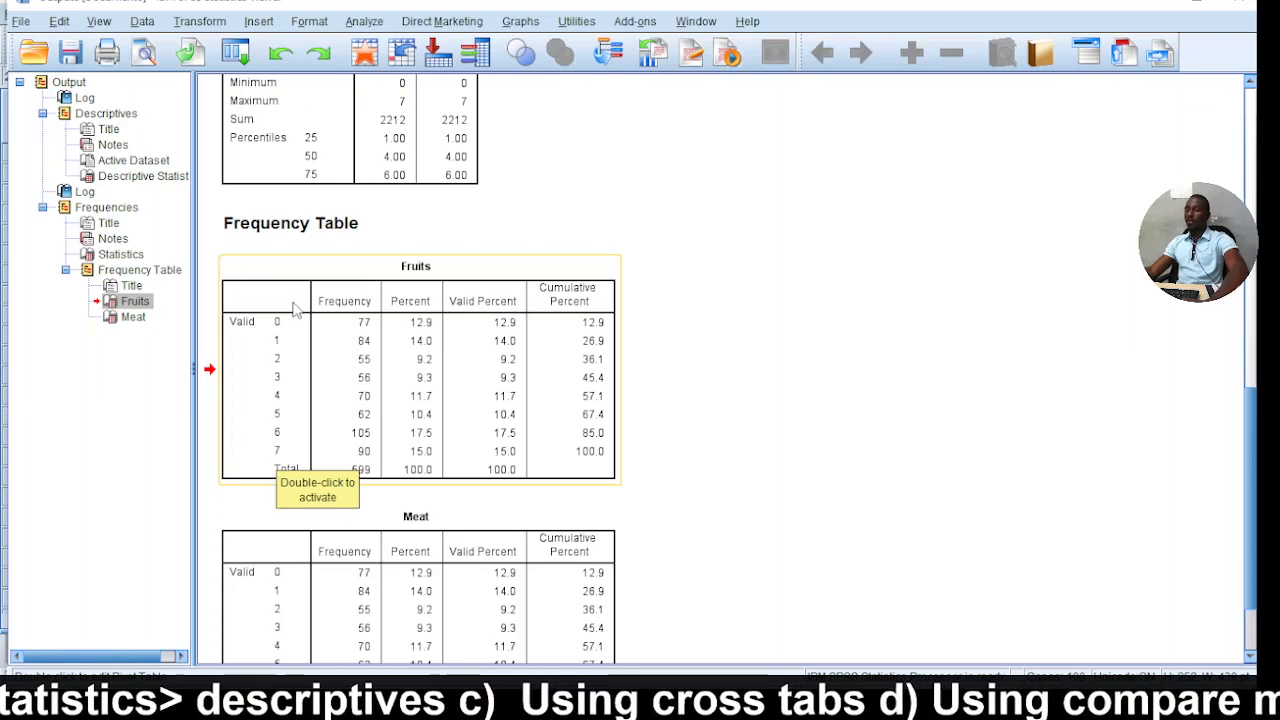
pyautogui.scroll(-3, 510, 430)
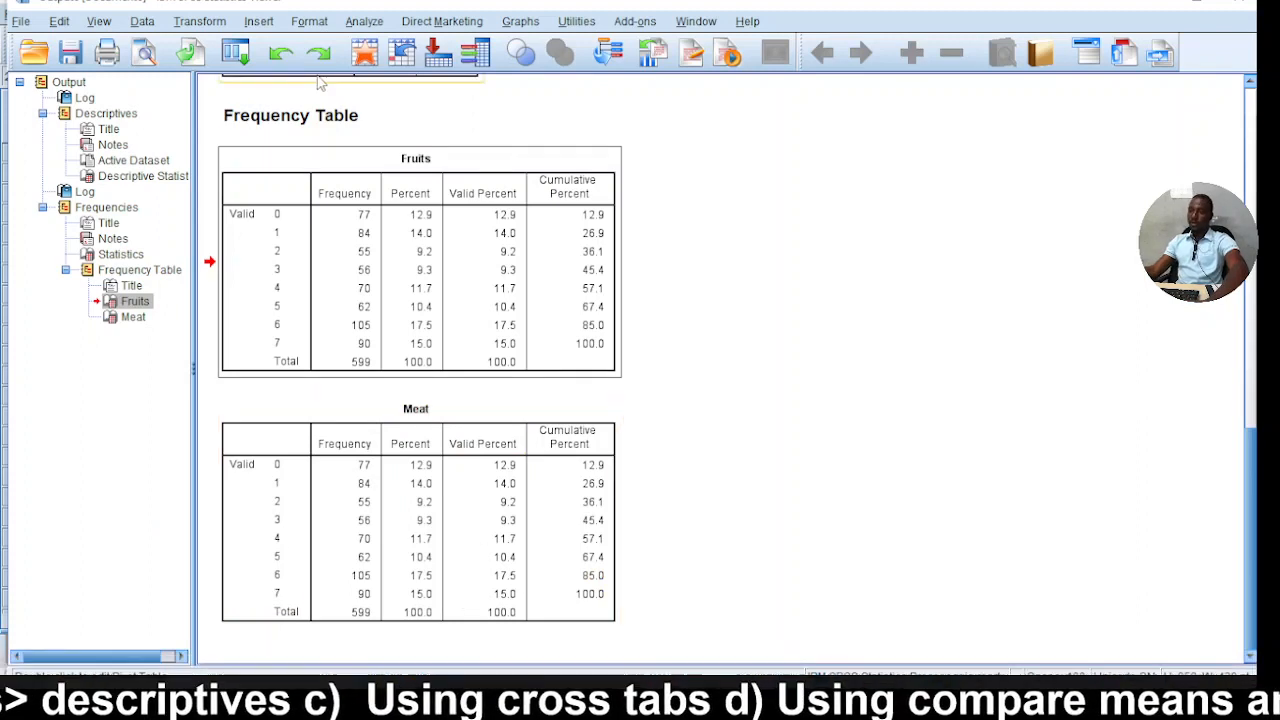
pyautogui.scroll(10, 350, 303)
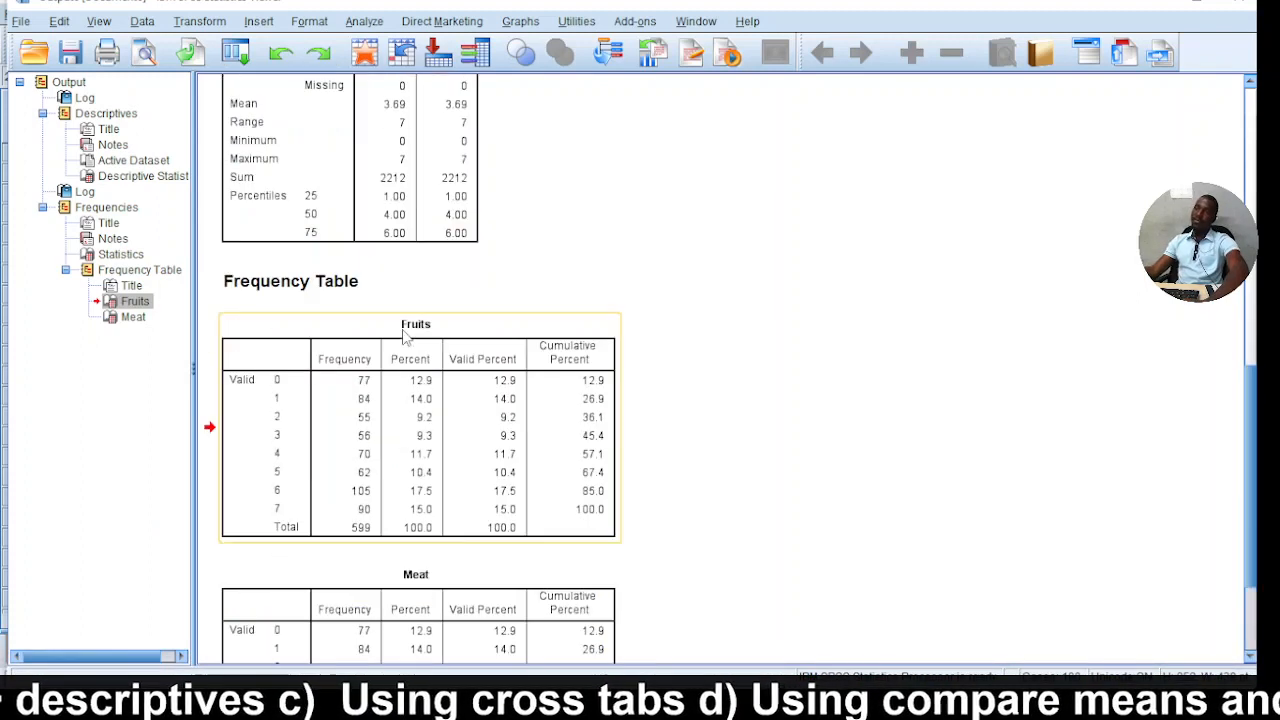
# Start a Crosstabs analysis with District as the row variable.
pyautogui.click(365, 25)
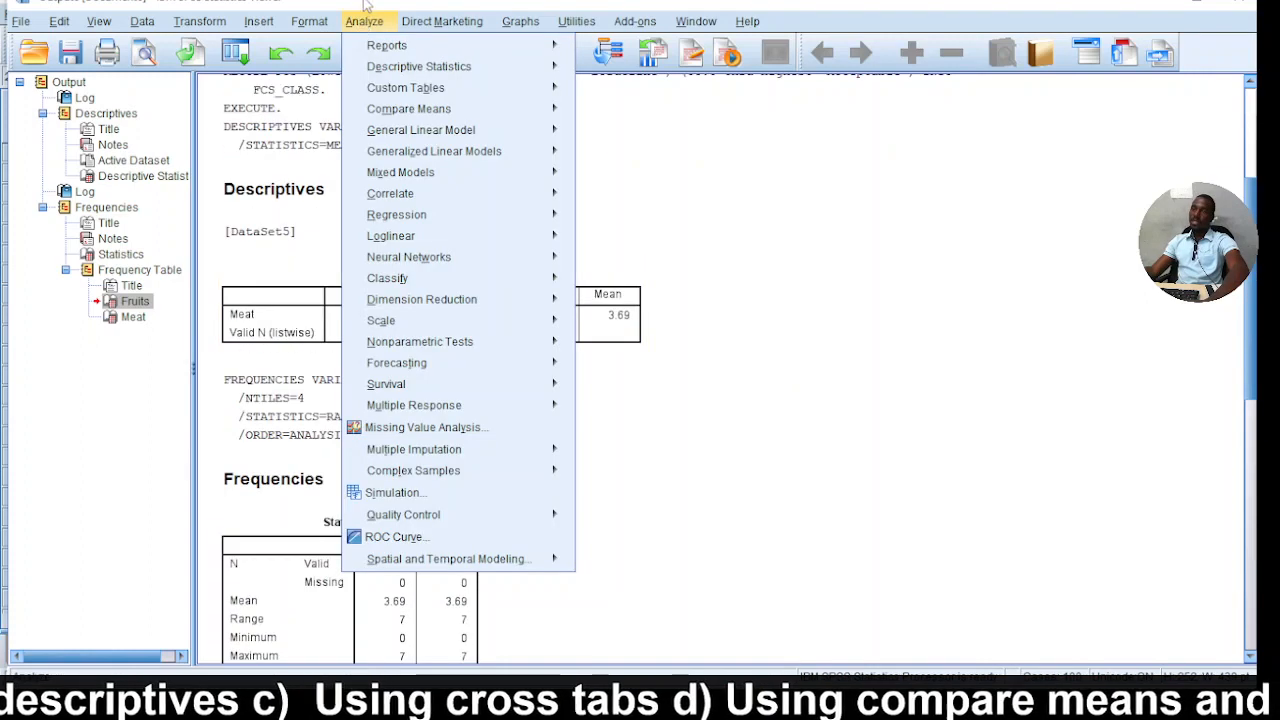
pyautogui.click(374, 28)
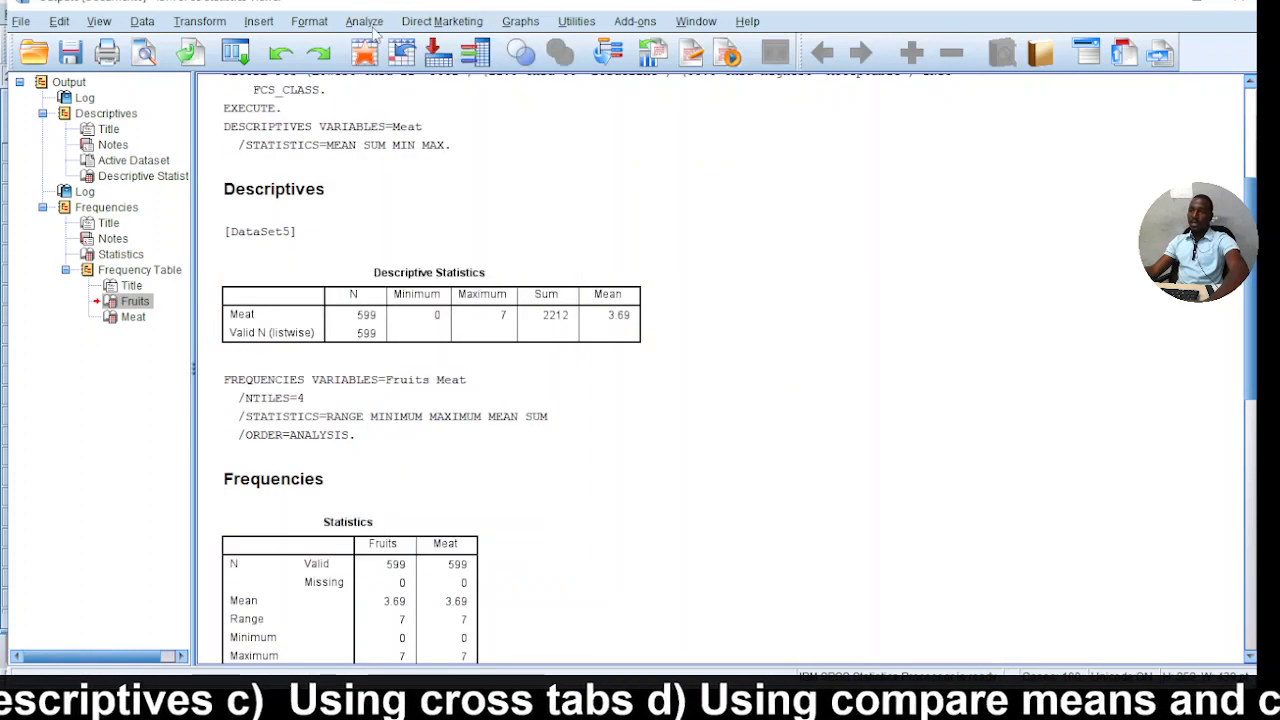
pyautogui.click(369, 24)
pyautogui.moveTo(405, 68)
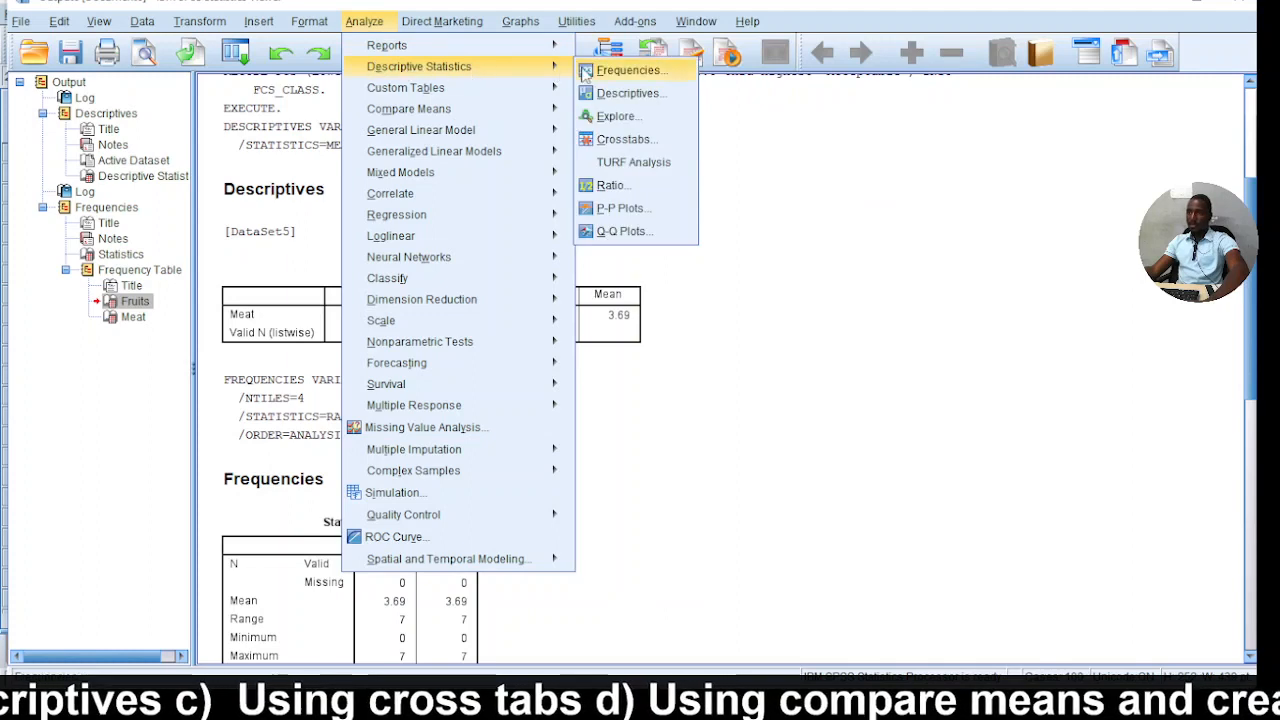
pyautogui.click(621, 141)
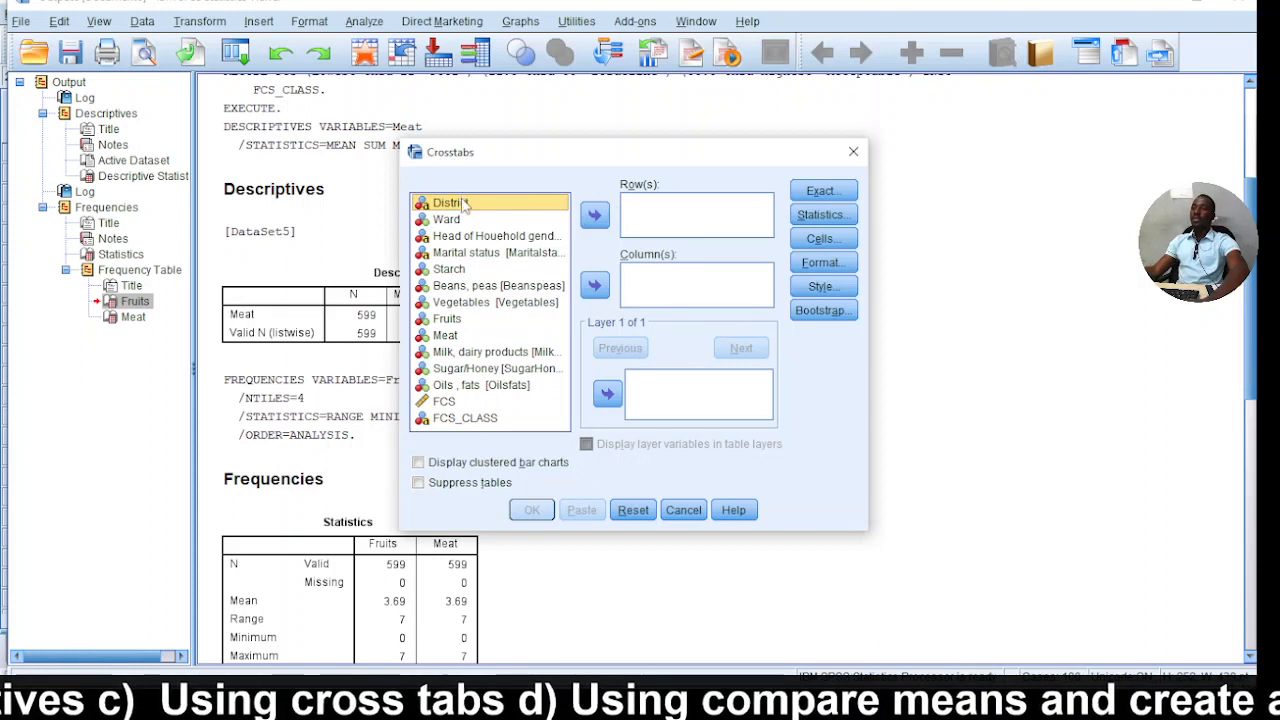
pyautogui.click(596, 216)
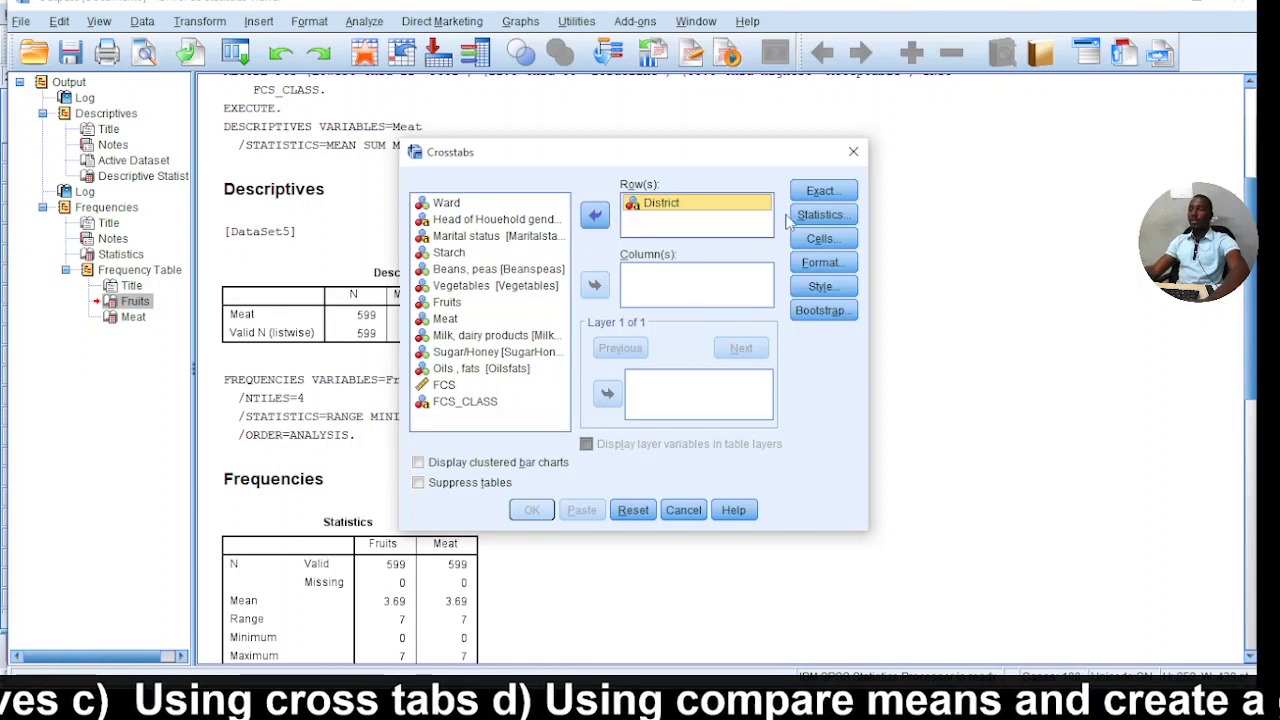
# Add Meat and Starch as the column variables of the crosstab.
pyautogui.click(446, 318)
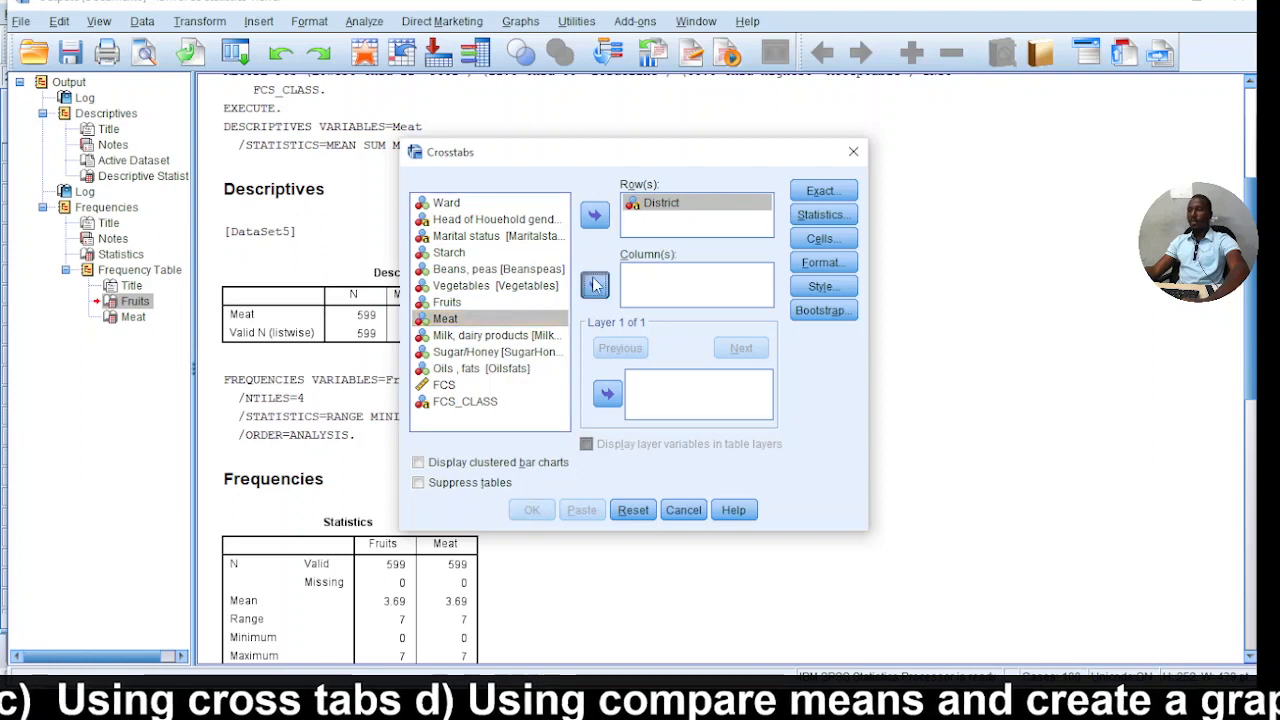
pyautogui.click(594, 285)
pyautogui.click(463, 268)
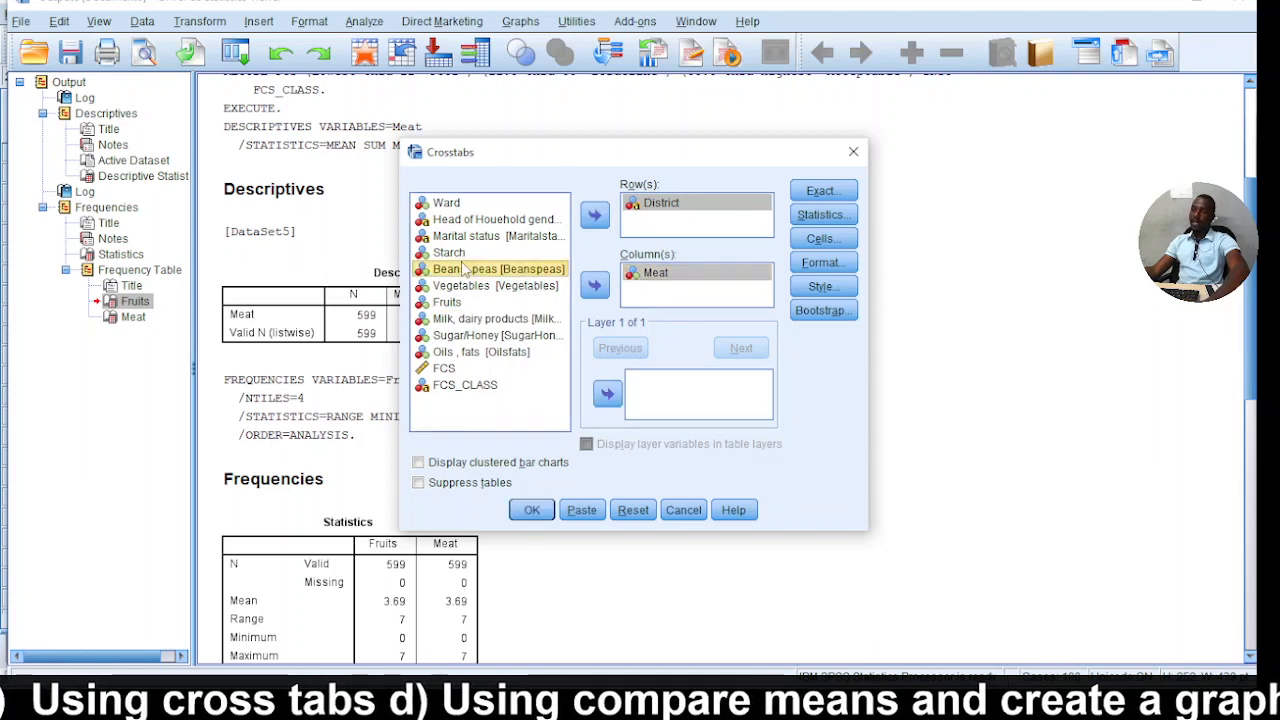
pyautogui.click(464, 254)
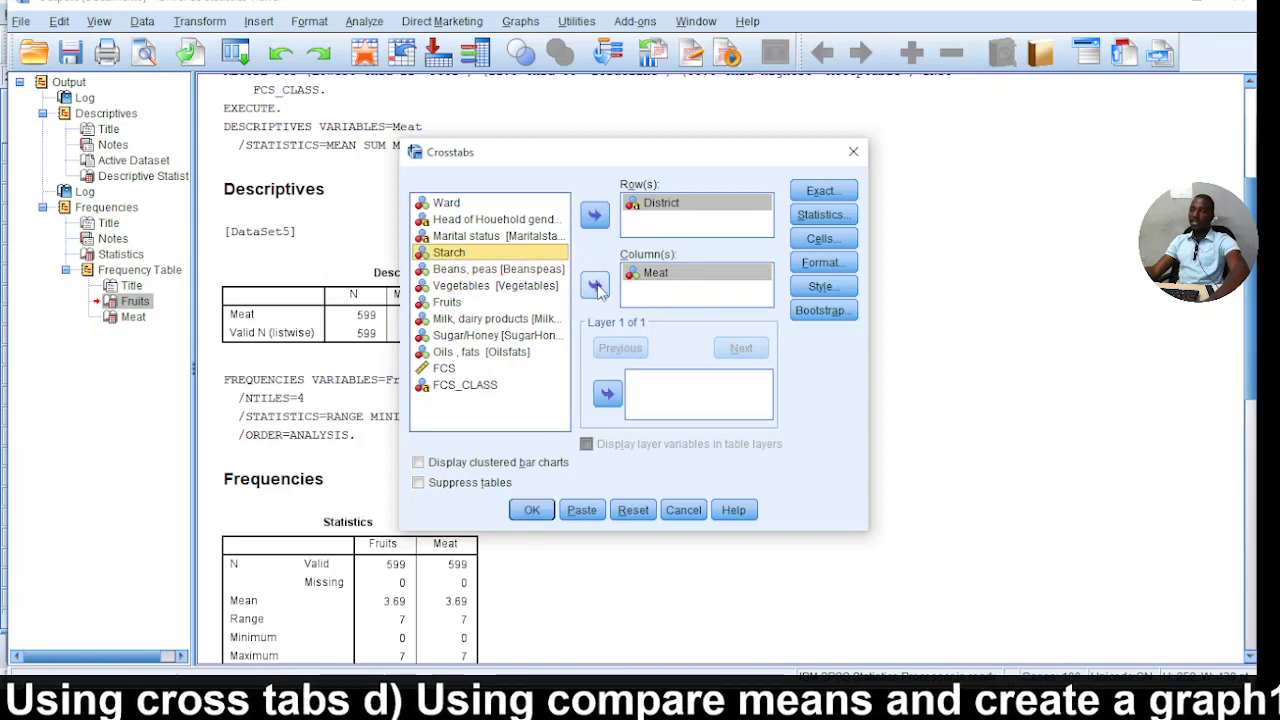
pyautogui.click(596, 286)
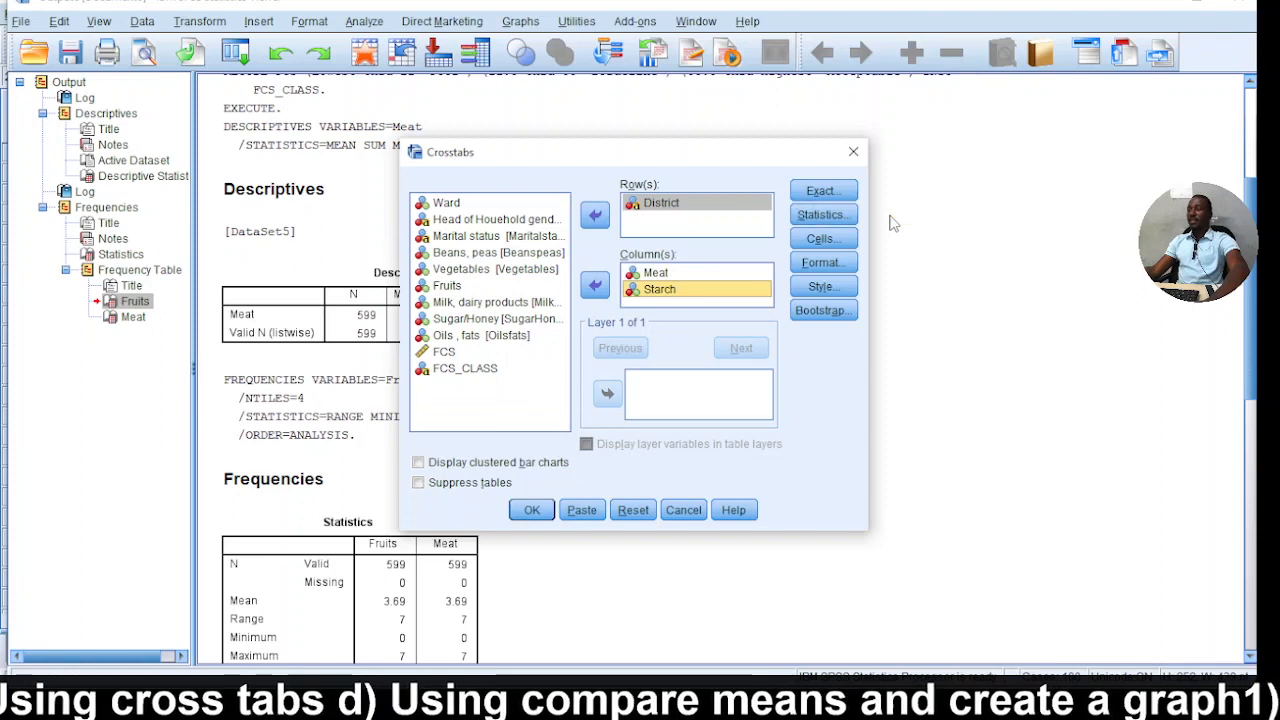
# Include row, column and total percentages alongside the observed counts in the crosstab cells, and run the analysis.
pyautogui.click(821, 239)
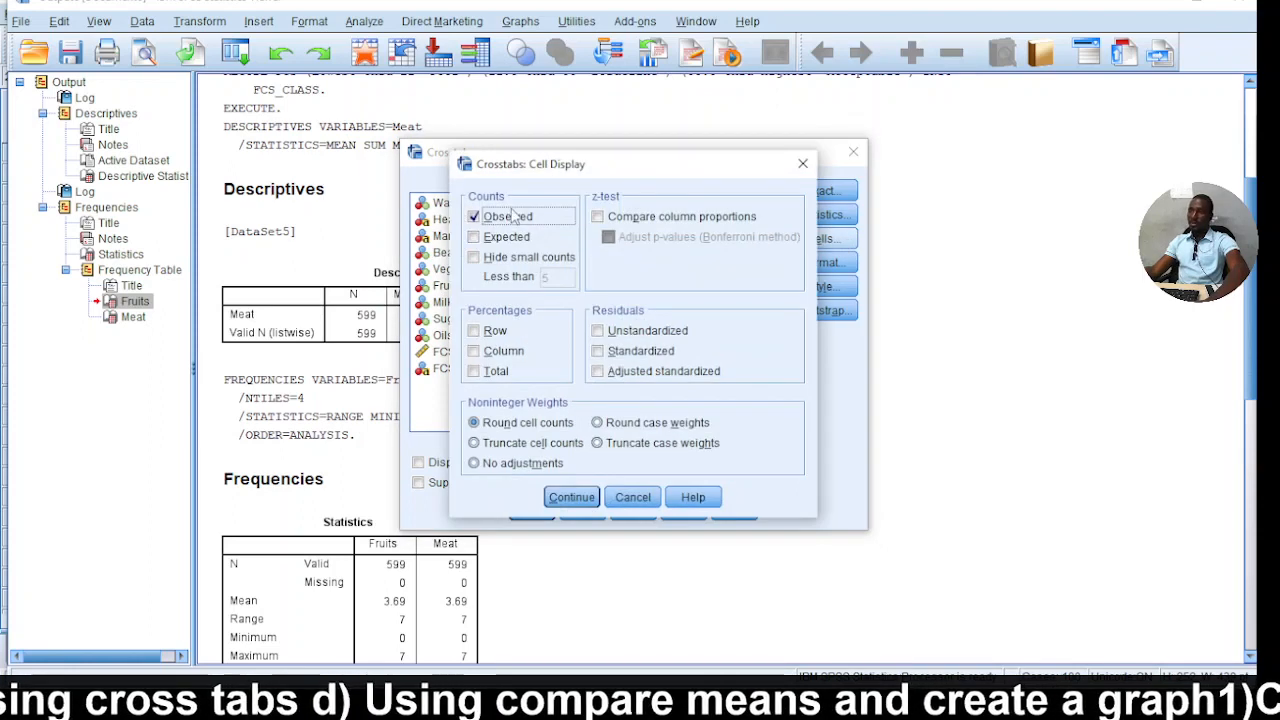
pyautogui.click(491, 331)
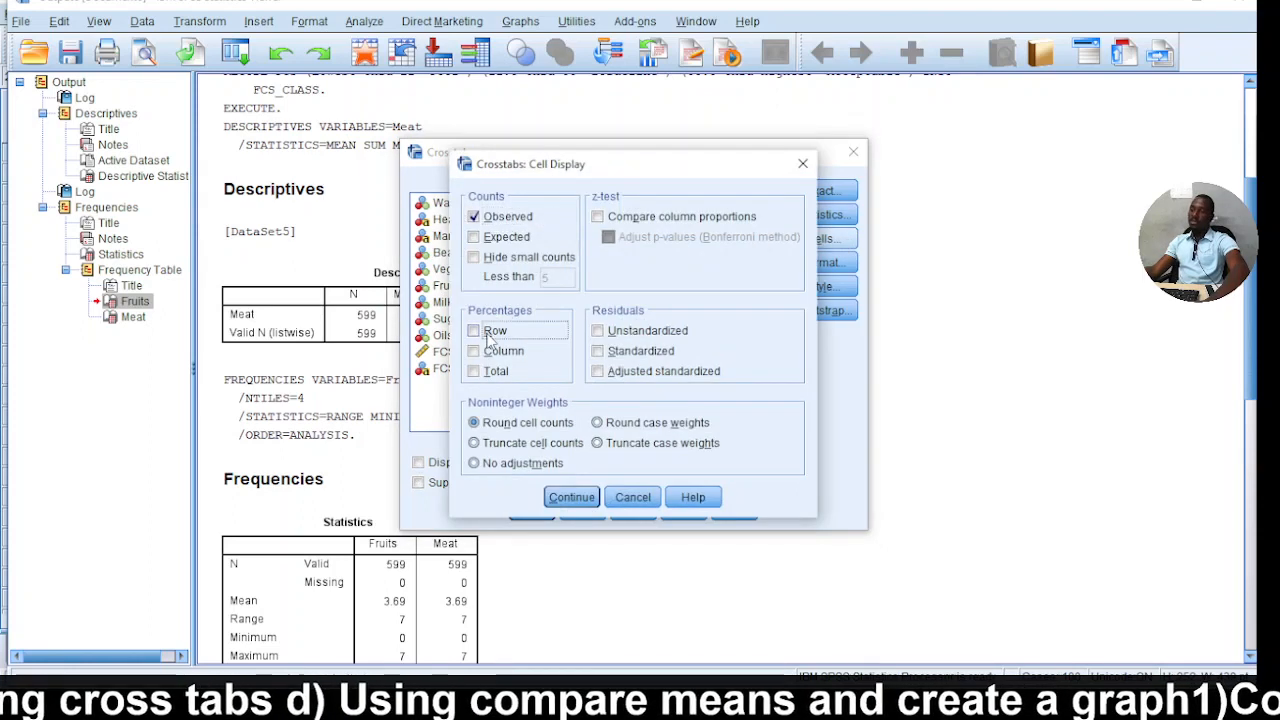
pyautogui.click(490, 352)
pyautogui.click(492, 380)
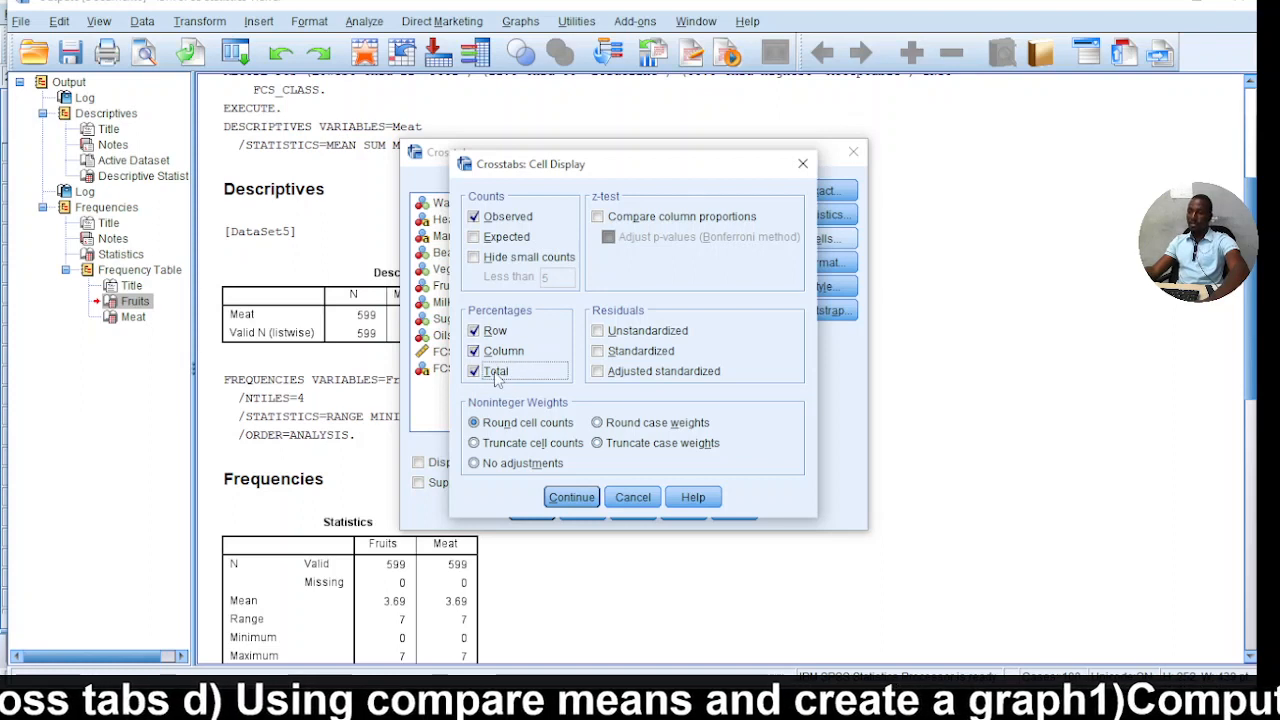
pyautogui.click(571, 497)
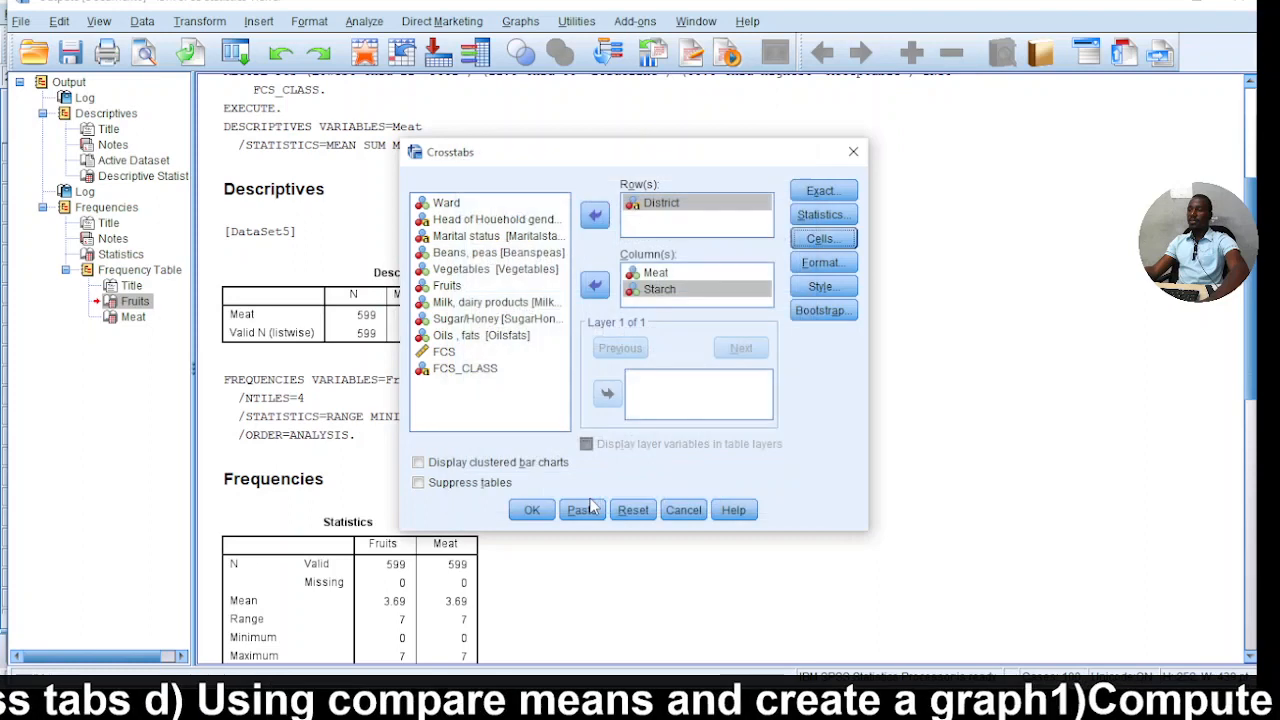
pyautogui.click(531, 510)
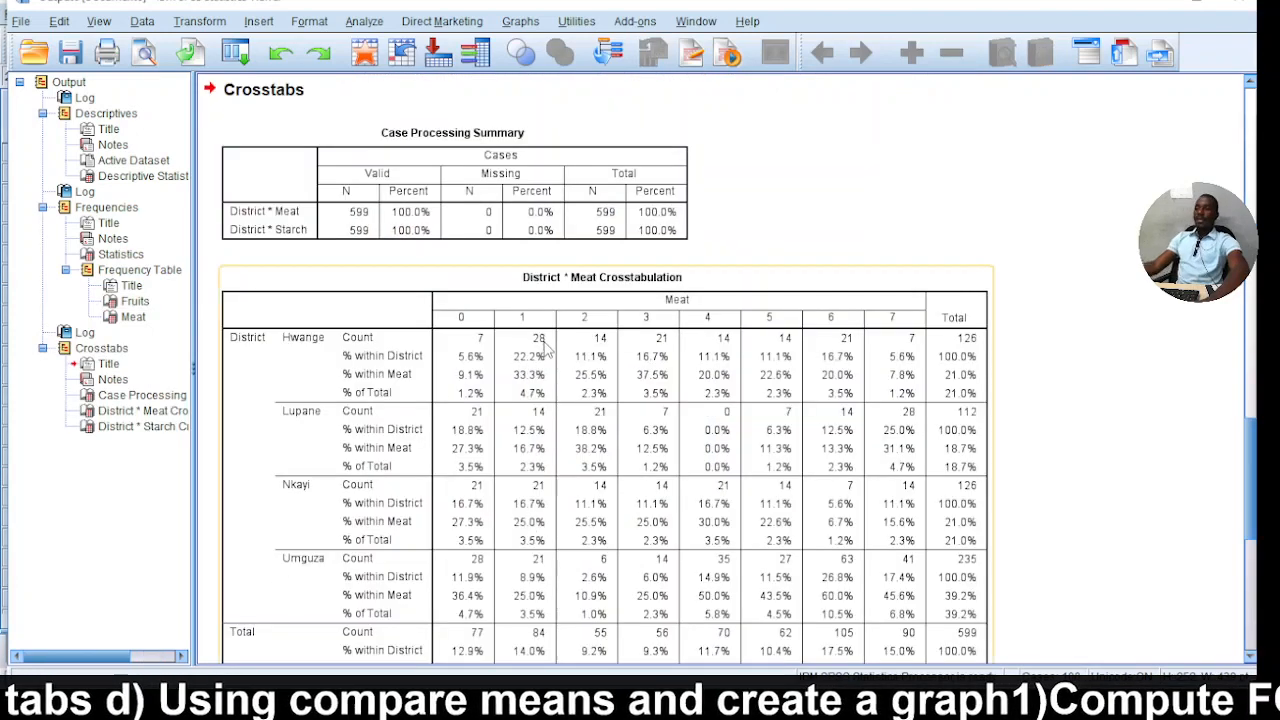
# Examine the counts and percentages for each district in the District by Meat crosstabulation.
pyautogui.scroll(-2, 540, 345)
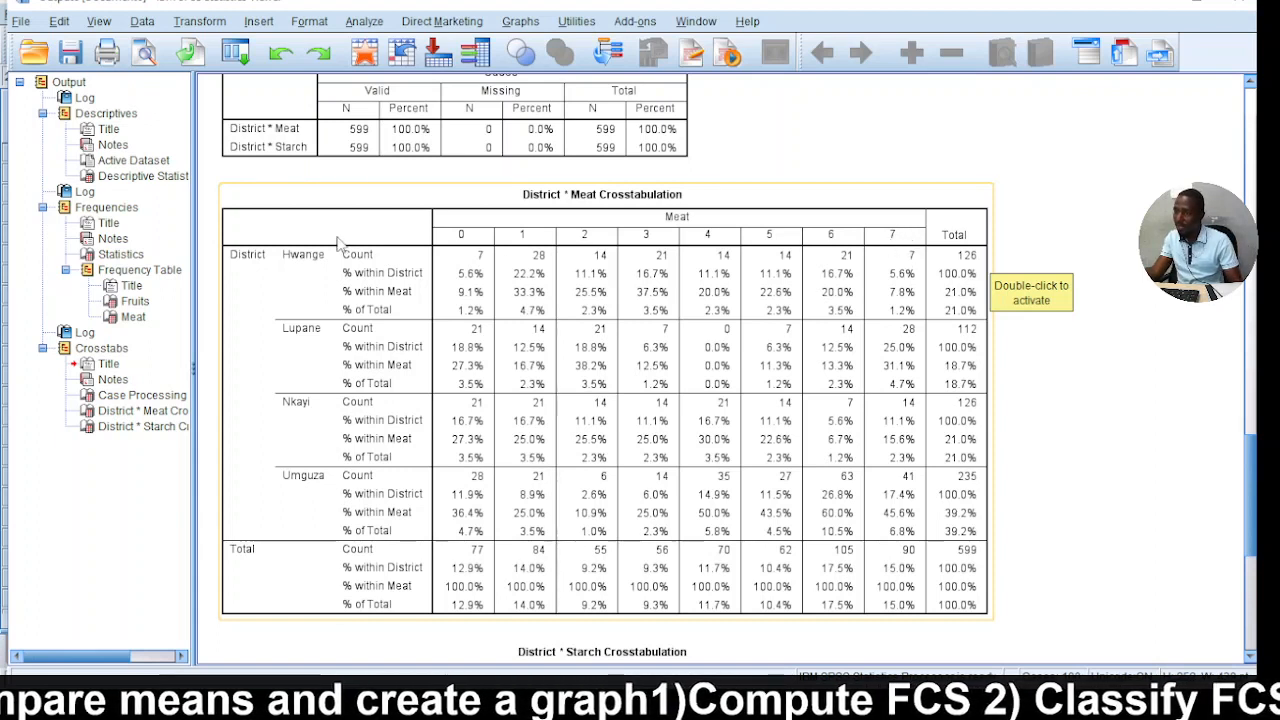
pyautogui.click(908, 262)
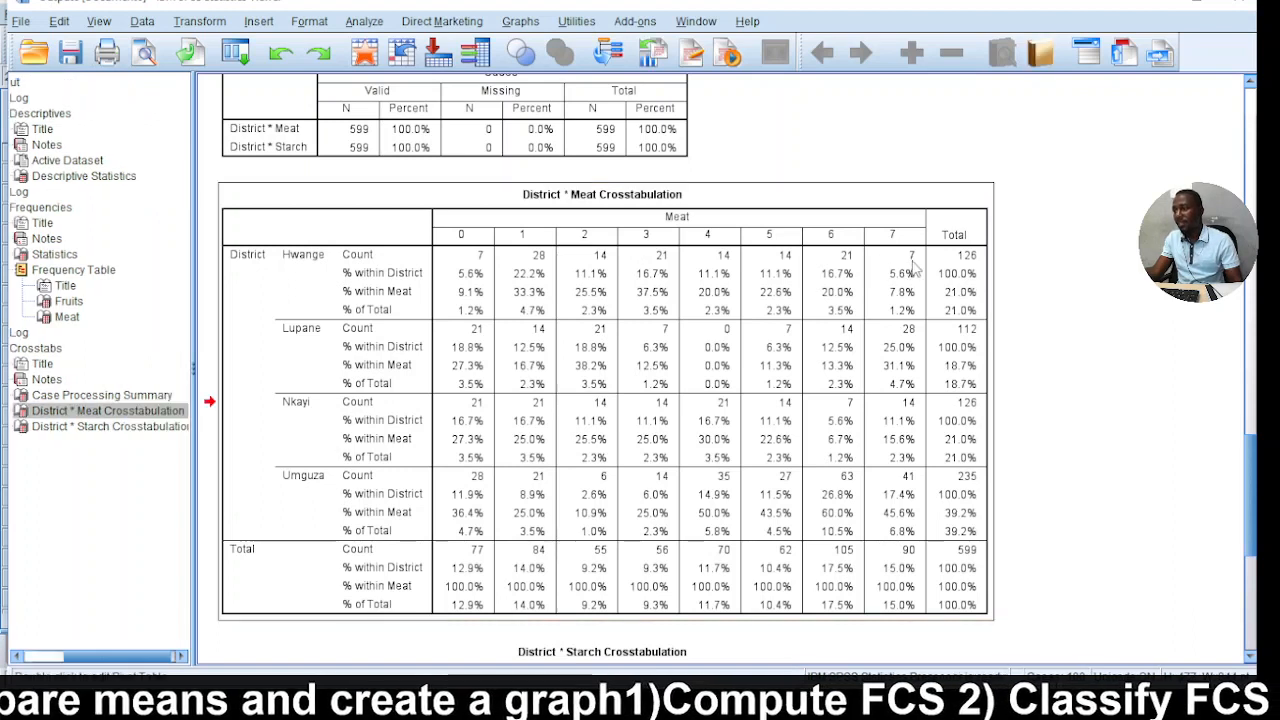
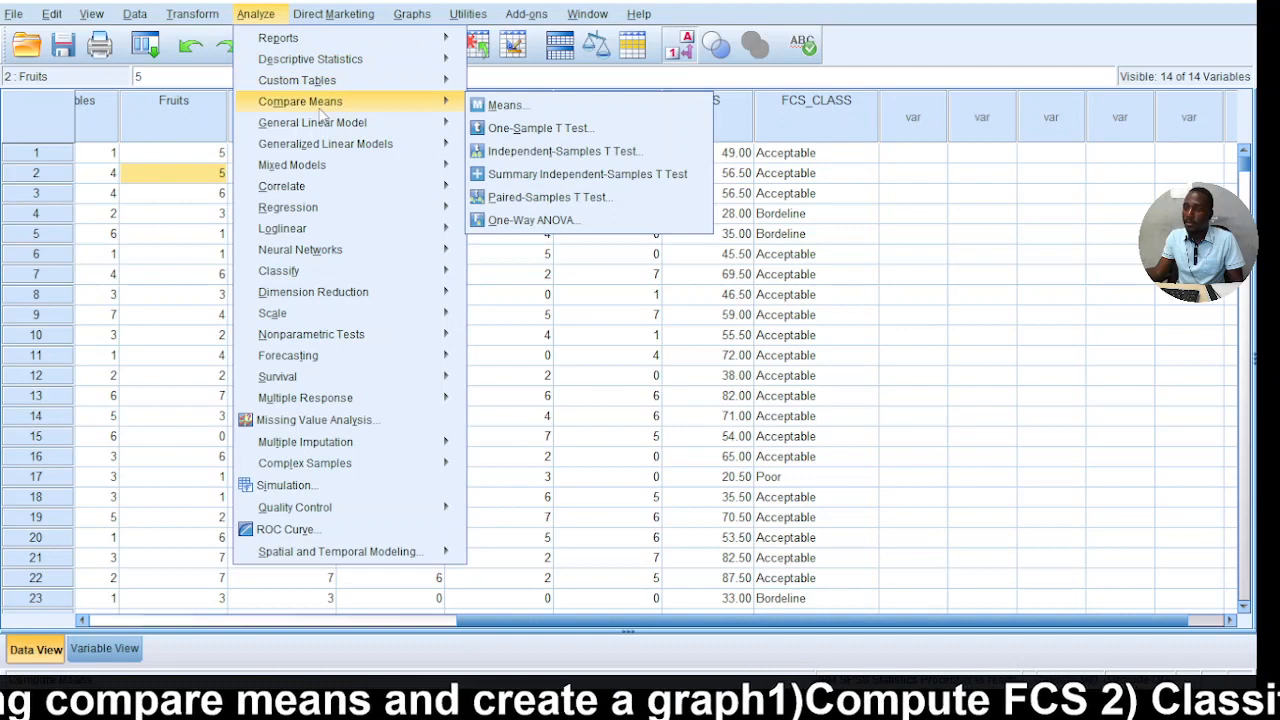
# Start a Means comparison with FCS as the dependent variable and District as the independent variable.
pyautogui.click(510, 105)
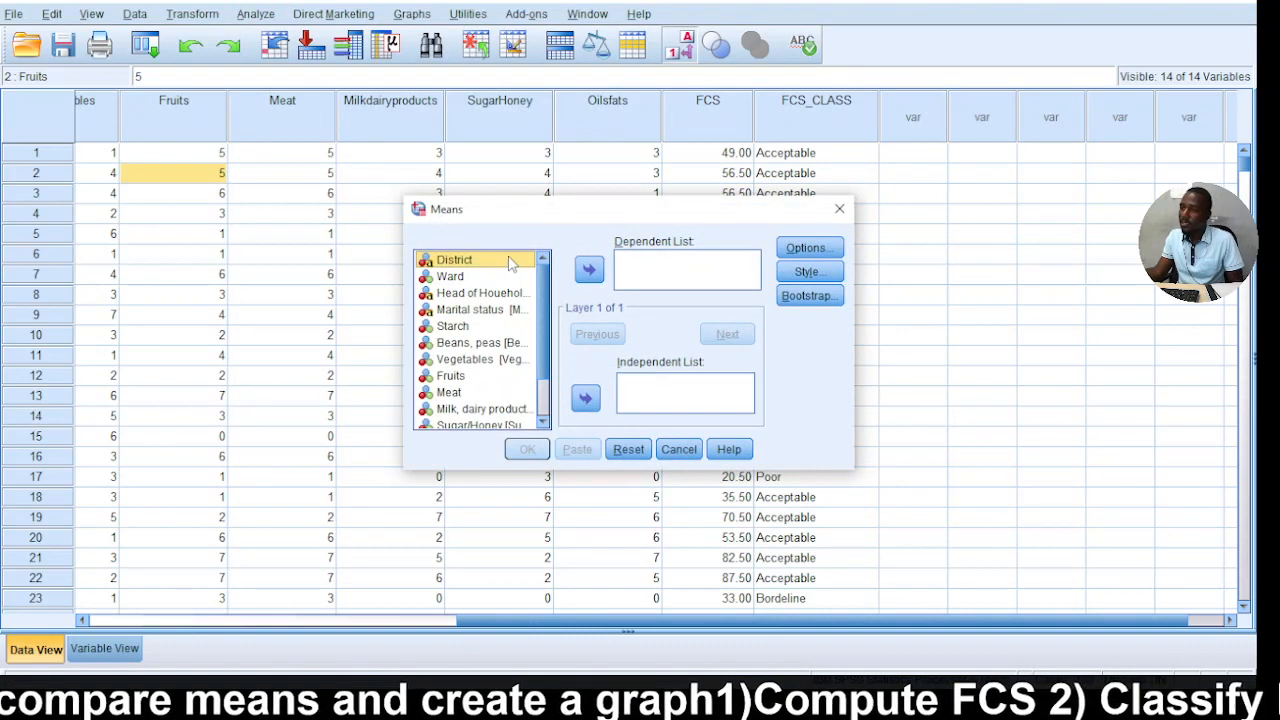
pyautogui.click(585, 398)
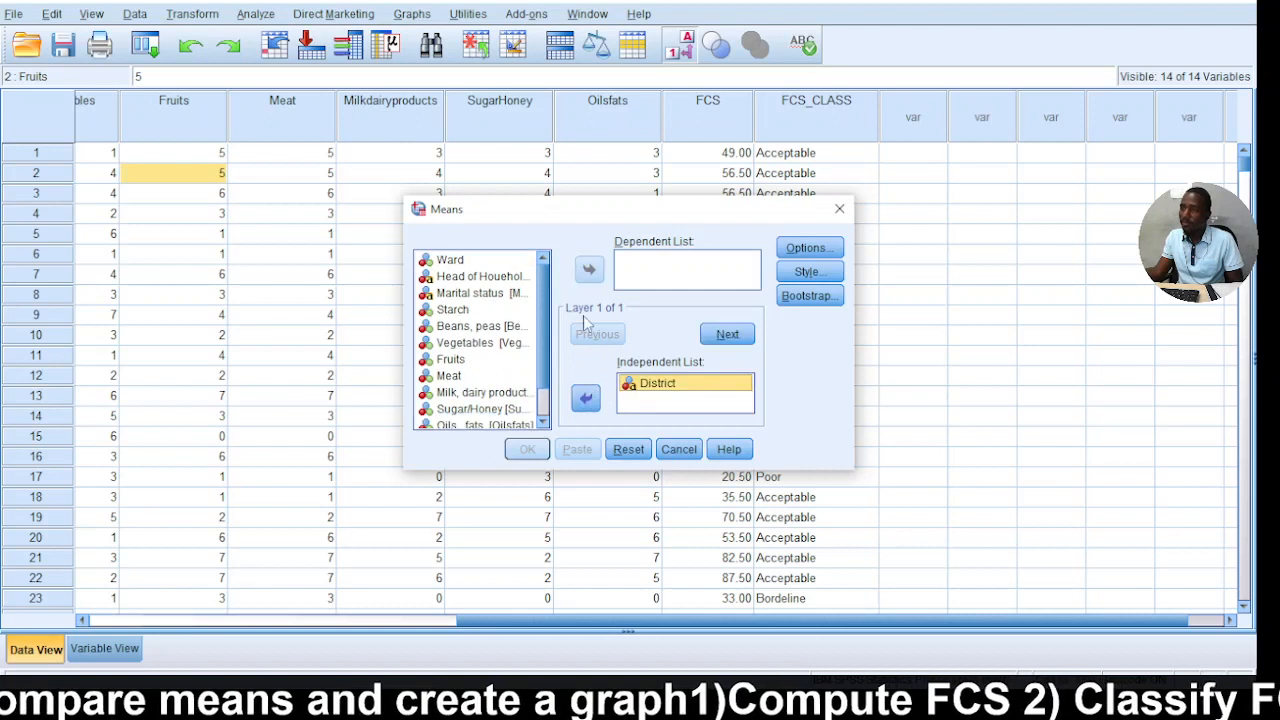
pyautogui.scroll(-1, 500, 325)
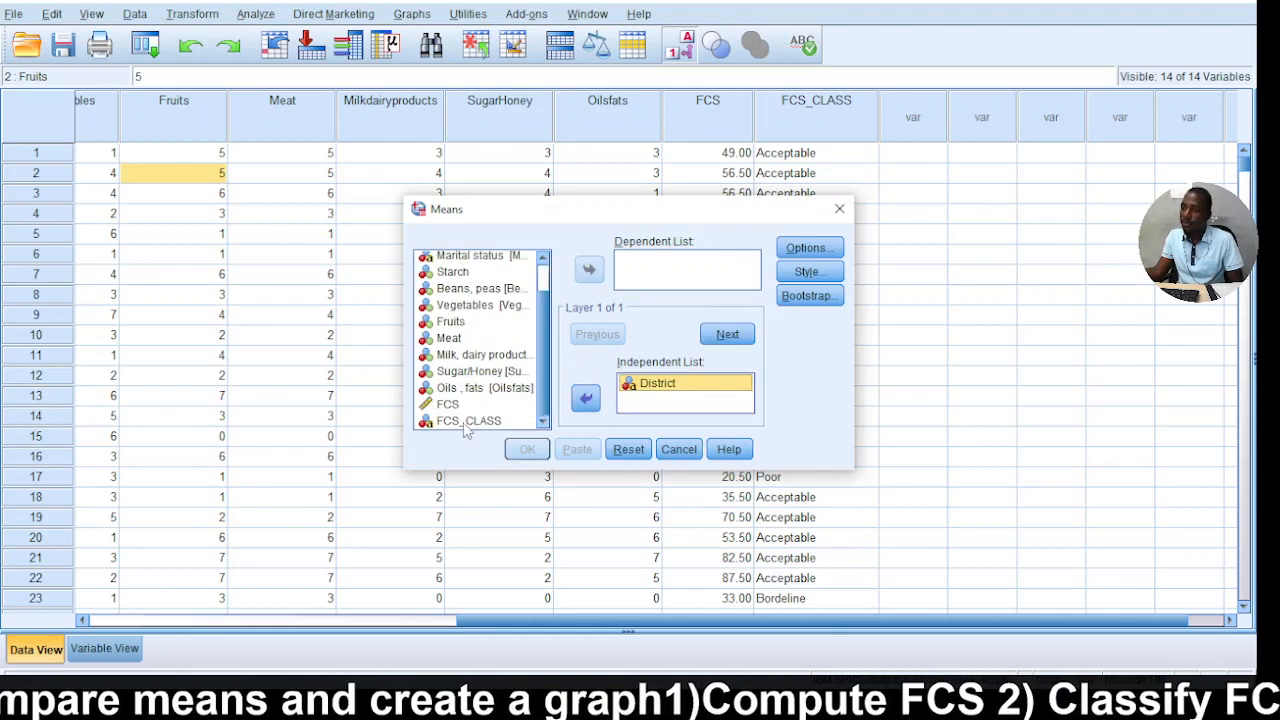
pyautogui.click(449, 404)
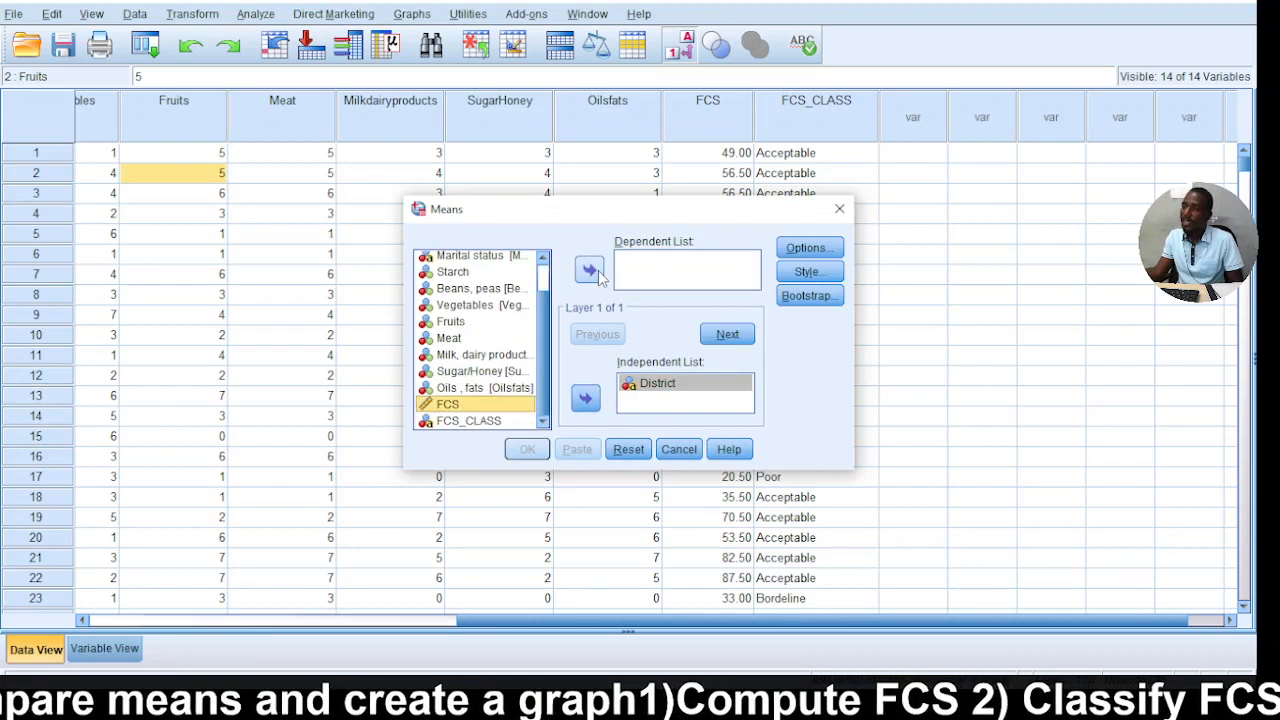
pyautogui.click(590, 270)
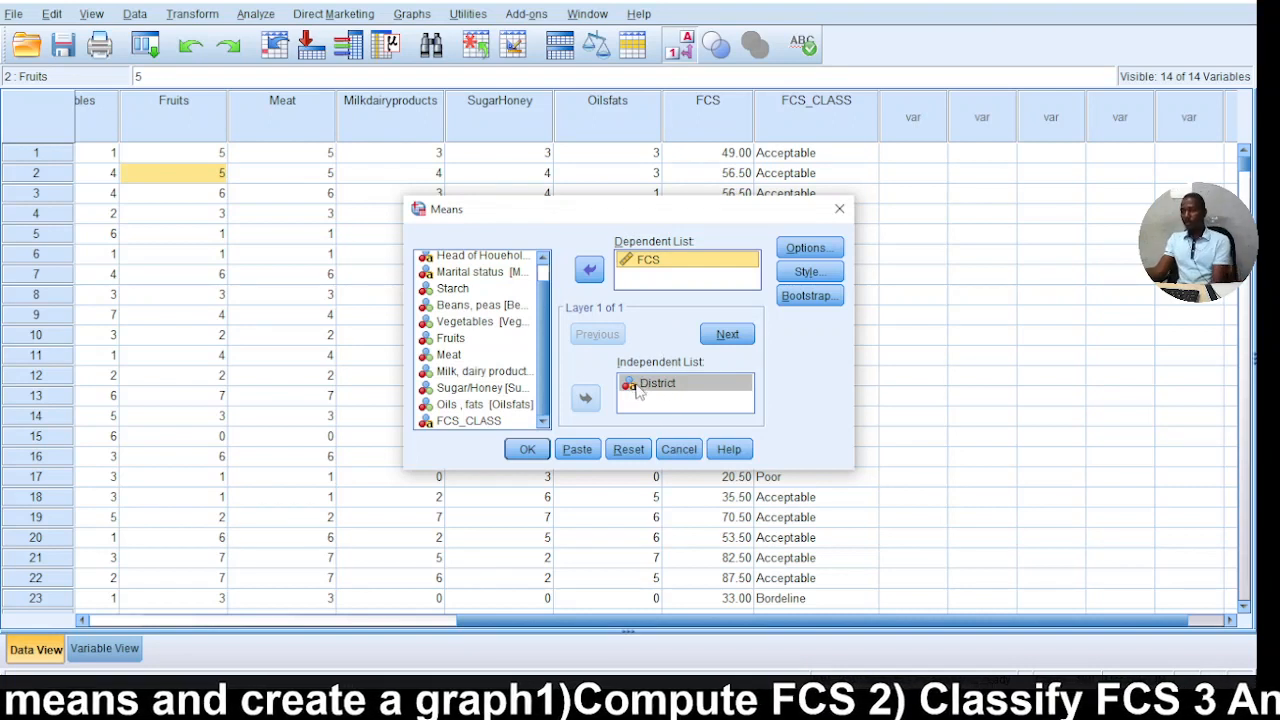
# Remove Number of Cases and Standard Deviation from the cell statistics, keeping only Mean, and run the analysis.
pyautogui.click(802, 248)
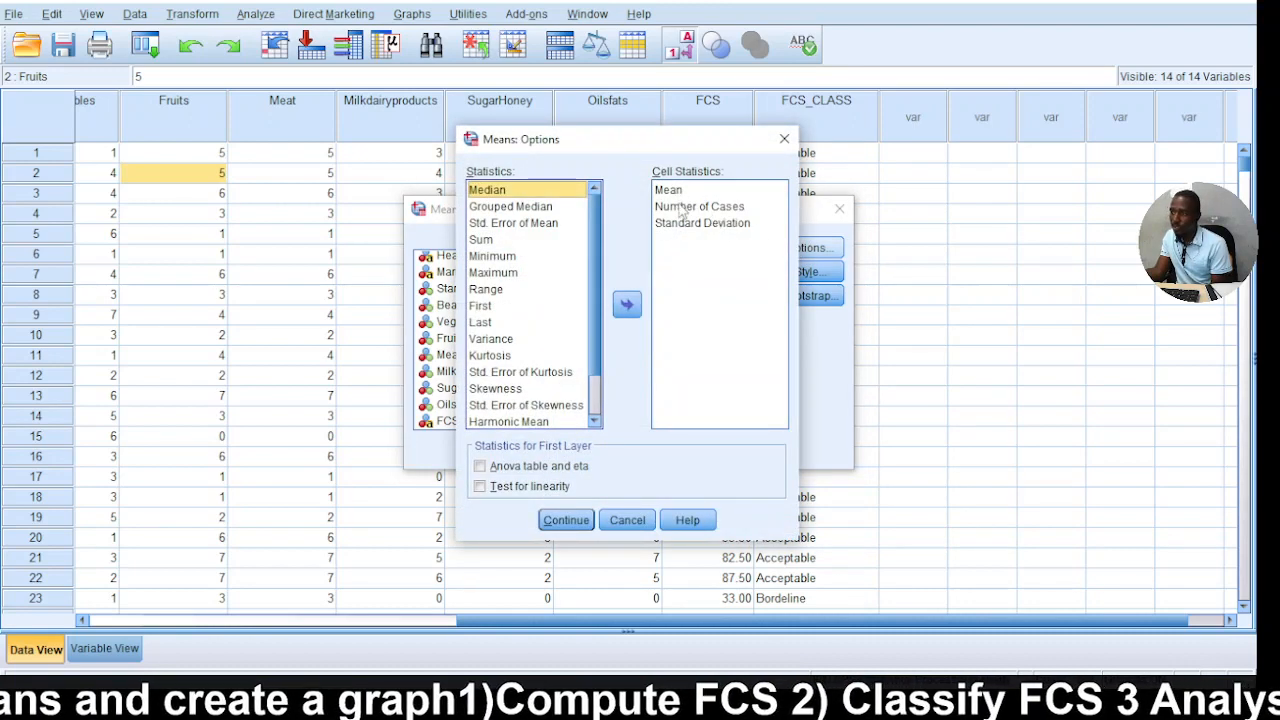
pyautogui.click(684, 207)
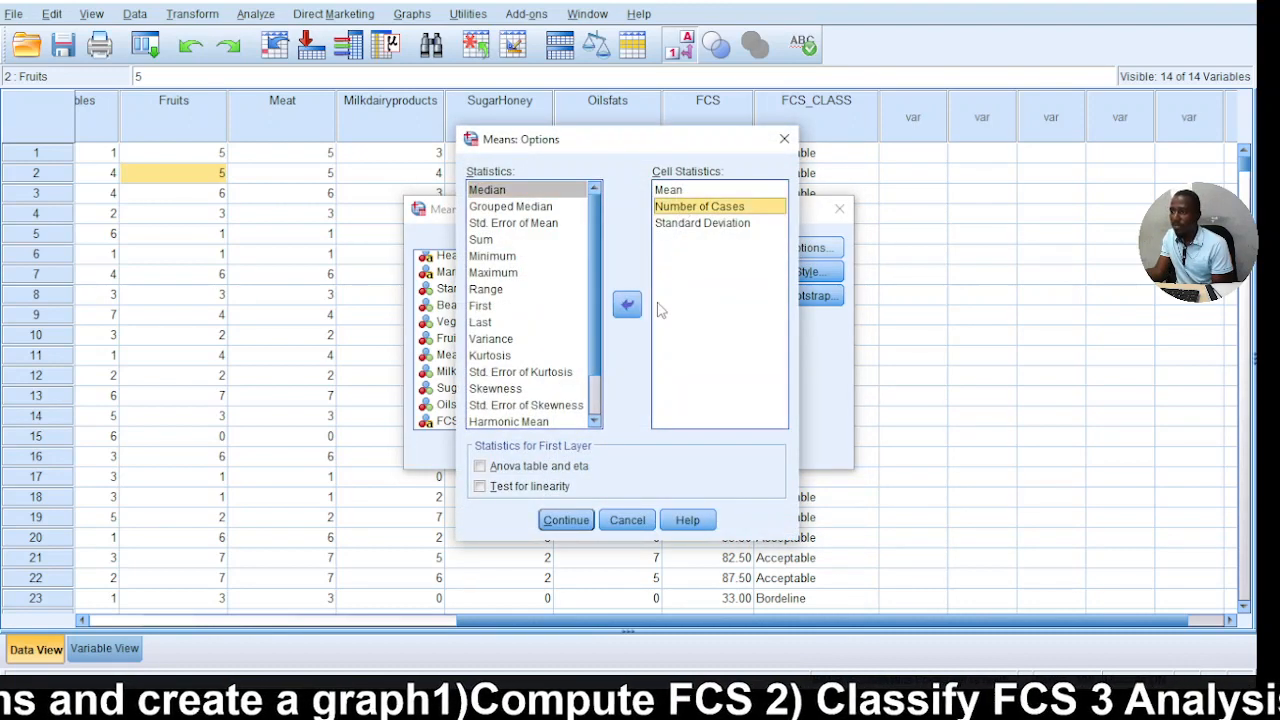
pyautogui.click(643, 309)
pyautogui.click(694, 210)
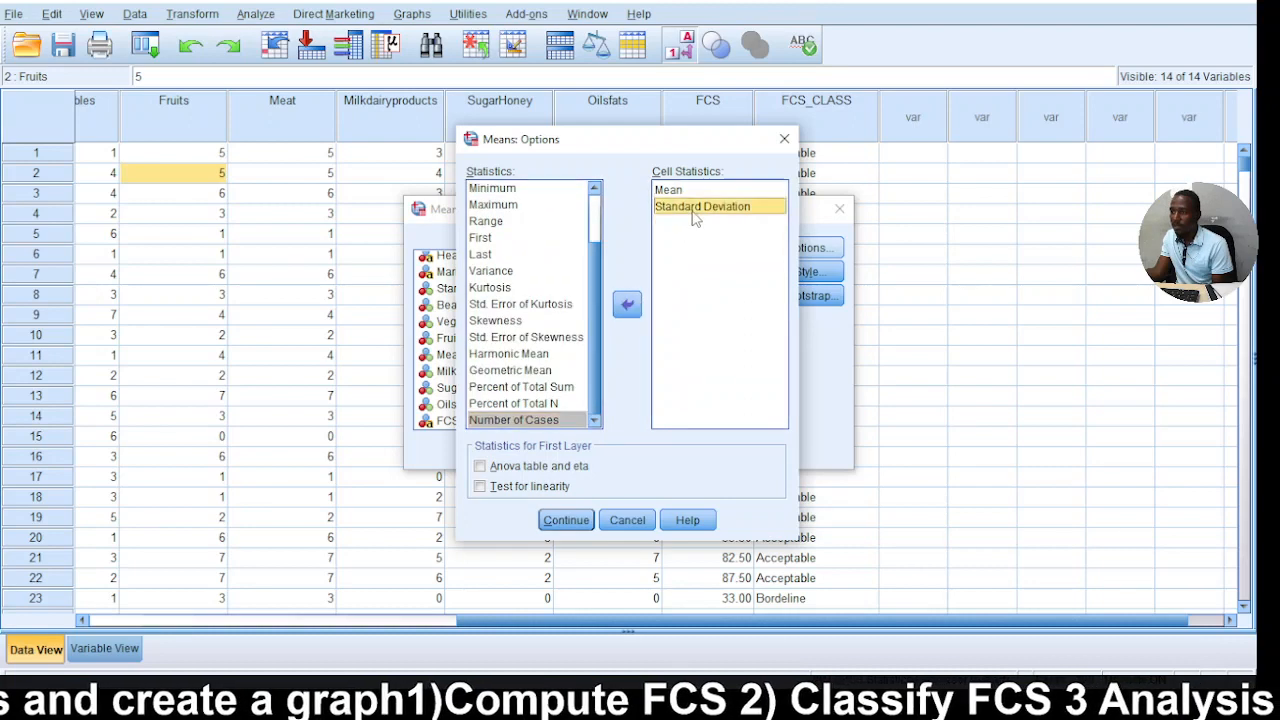
pyautogui.click(632, 307)
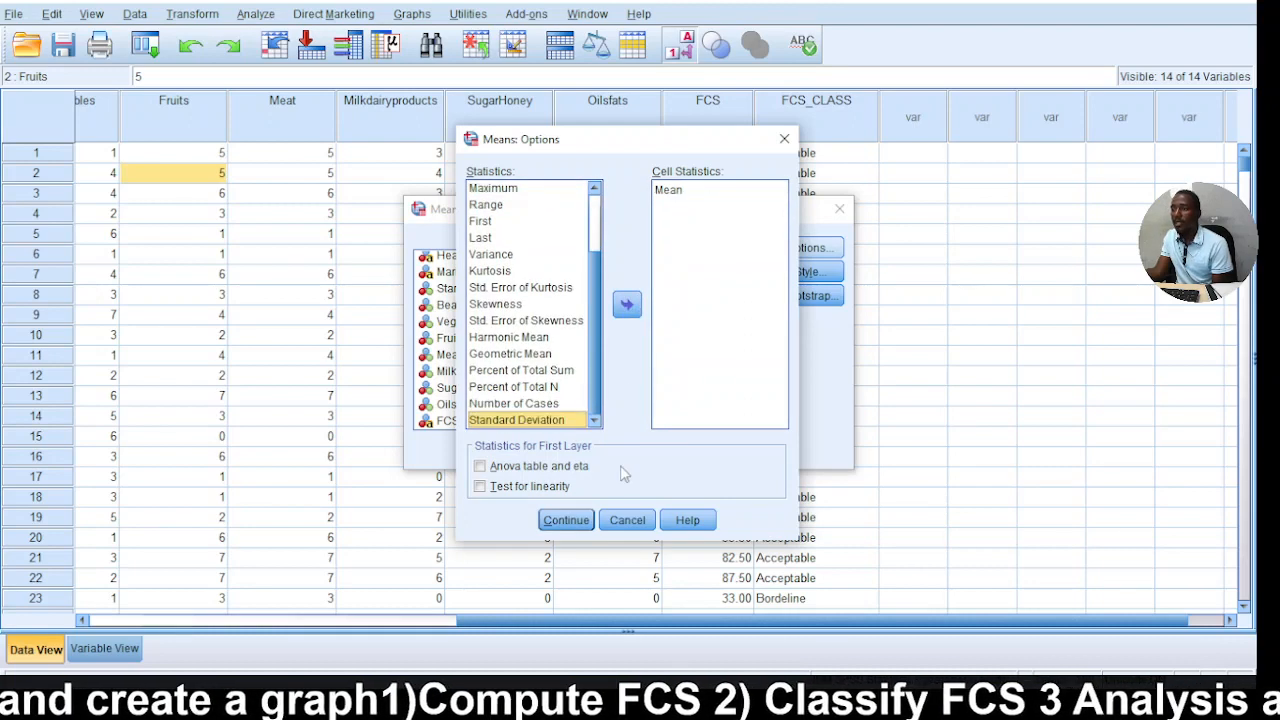
pyautogui.click(566, 520)
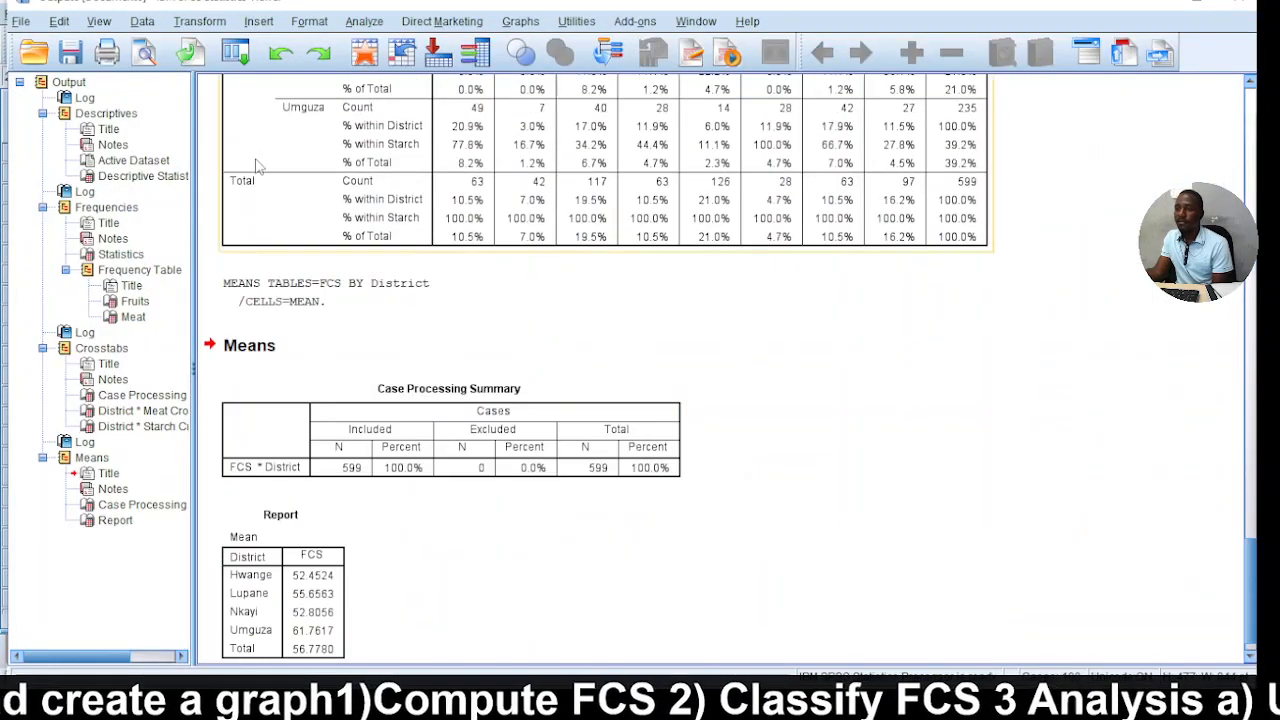
pyautogui.scroll(-1, 248, 538)
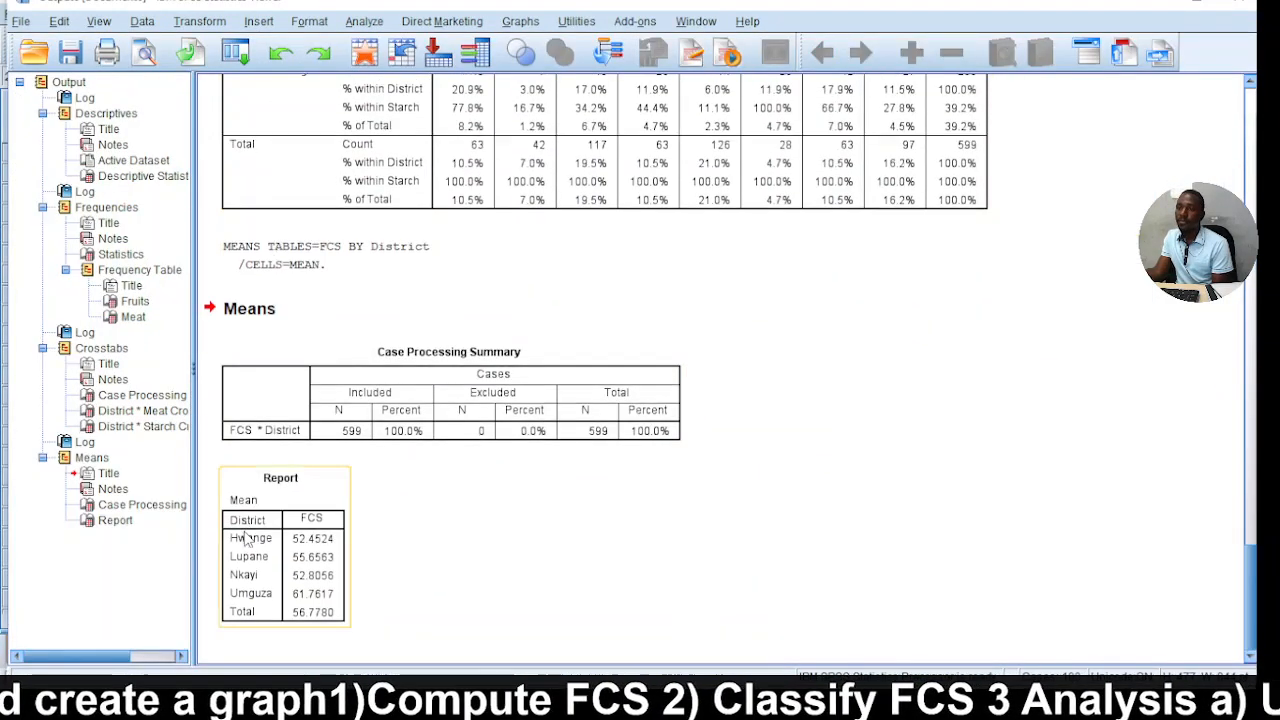
# Copy the Report table of mean FCS by district from the output.
pyautogui.click(299, 577)
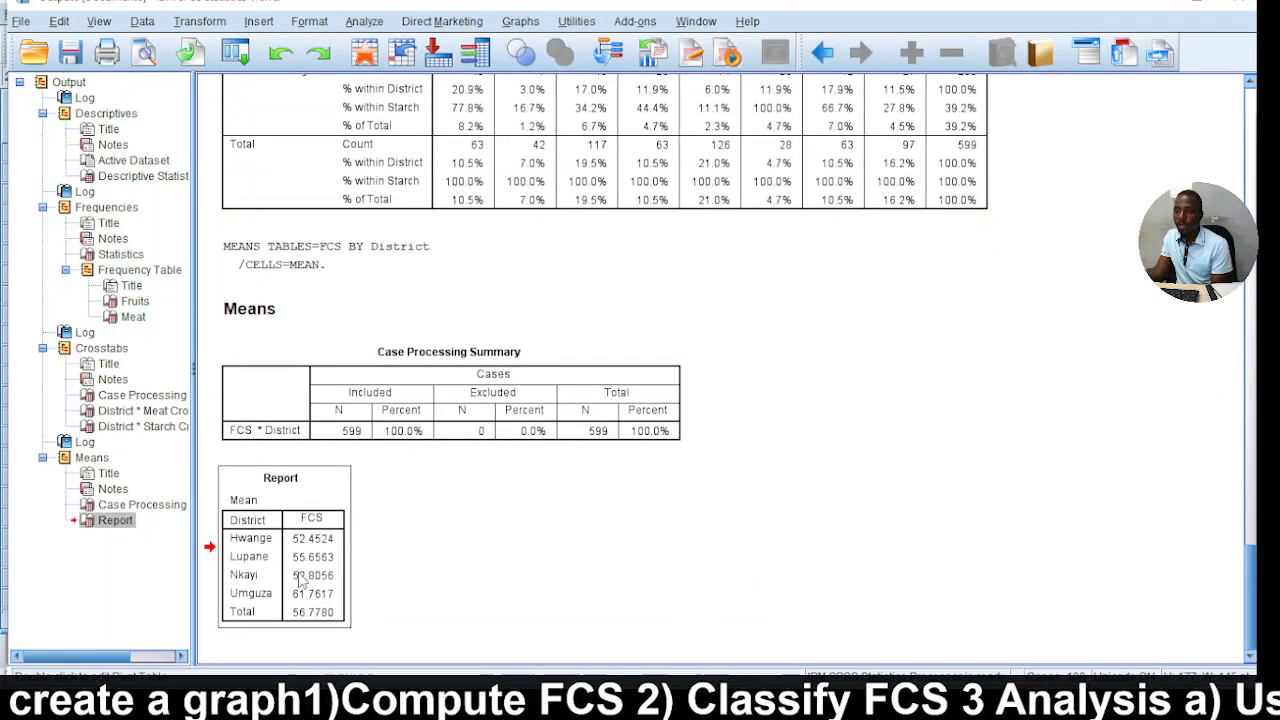
pyautogui.rightClick(299, 578)
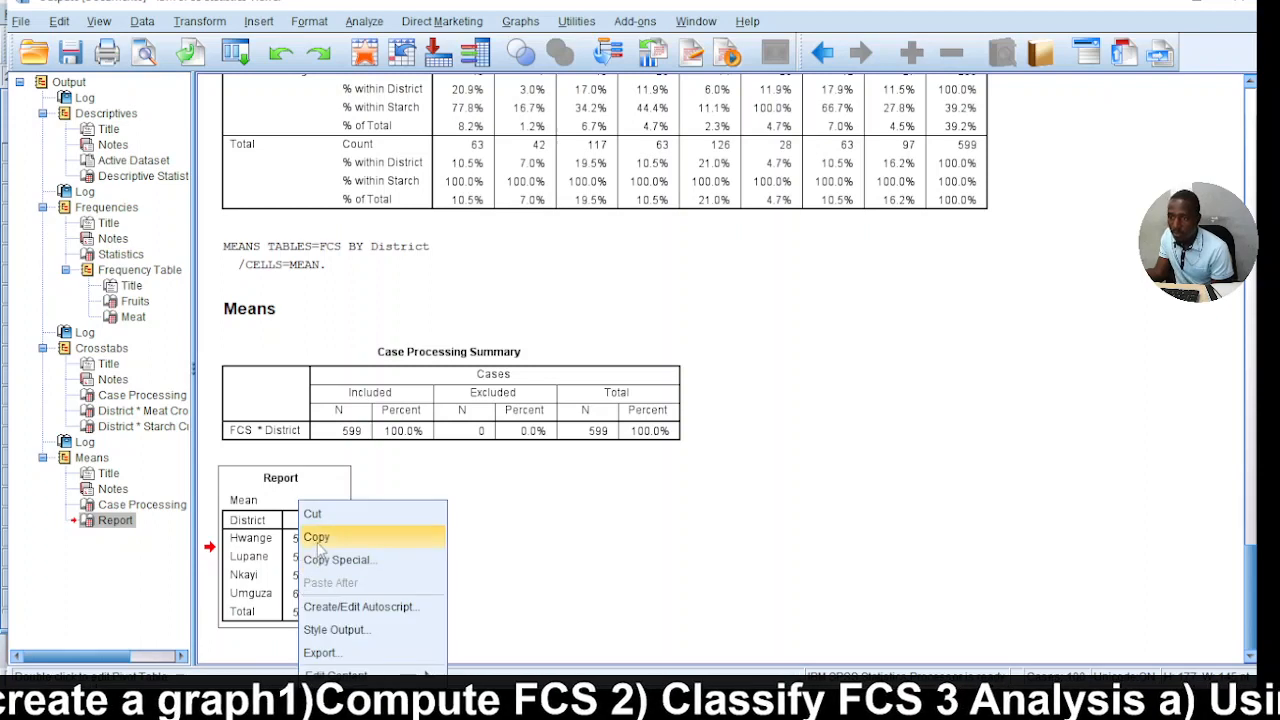
pyautogui.click(317, 539)
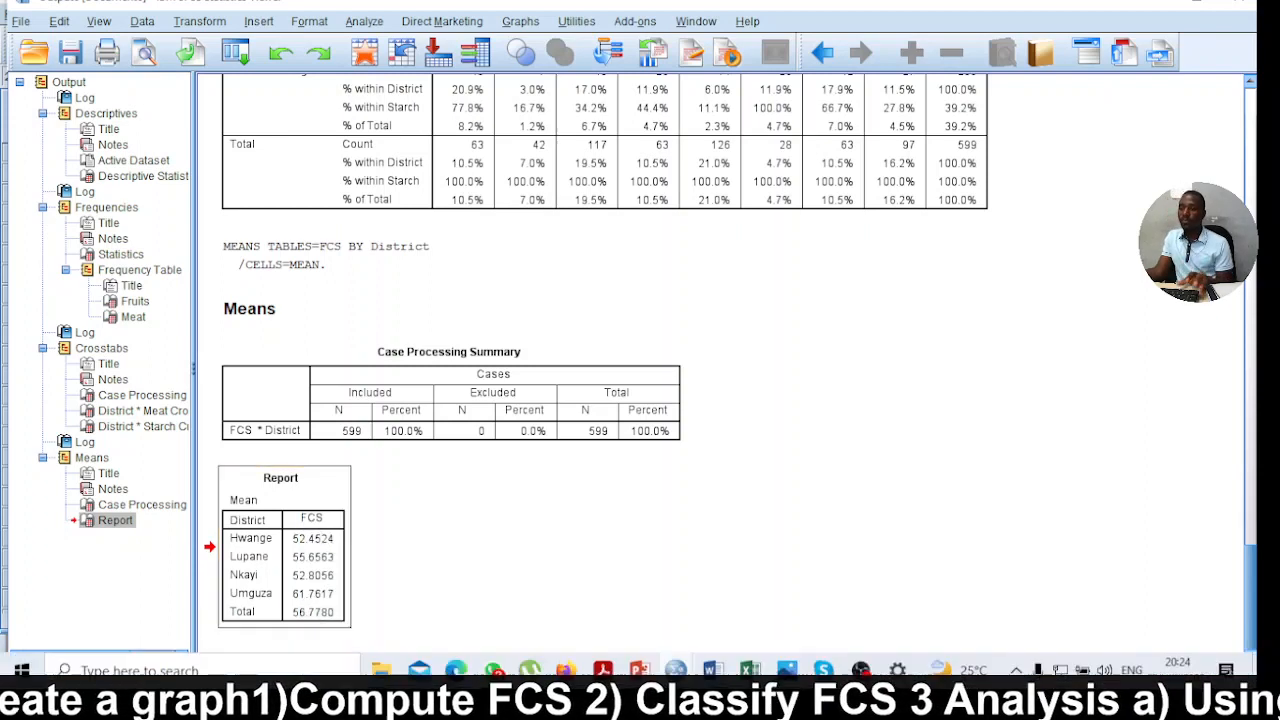
# Open Excel 2013 with a blank workbook and paste the copied report table at cell B2.
pyautogui.click(350, 668)
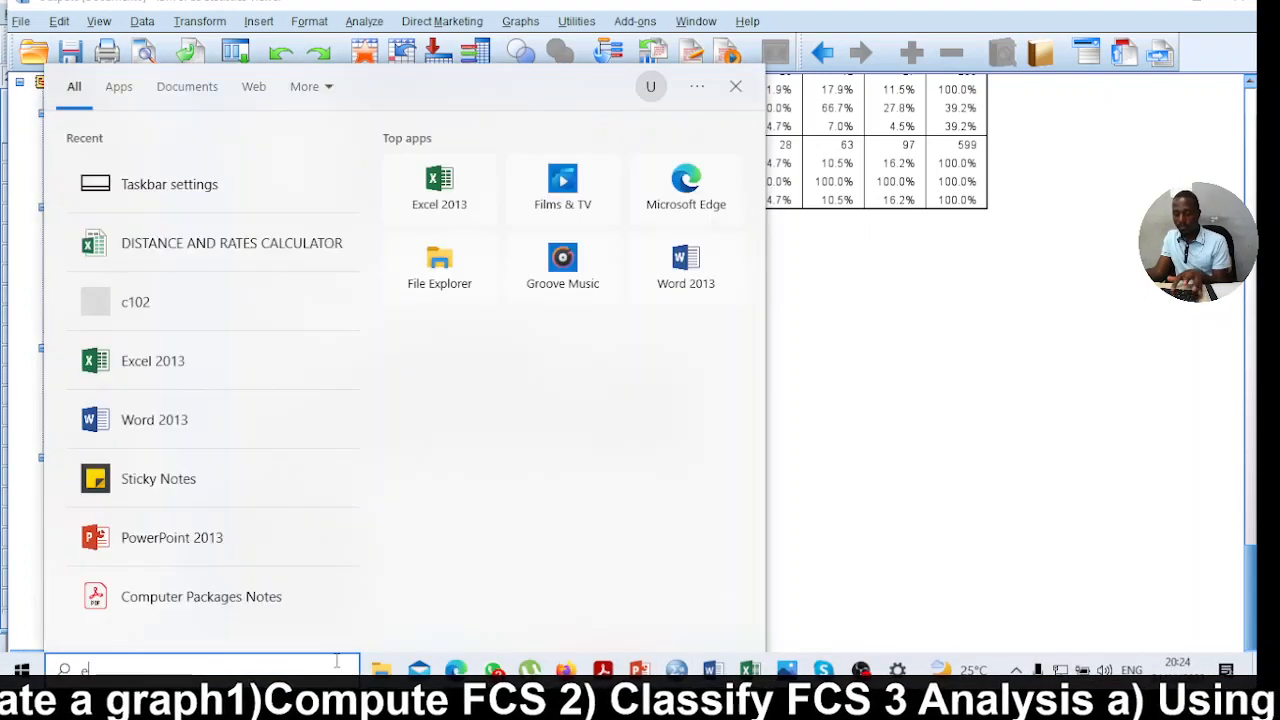
pyautogui.write('exc')
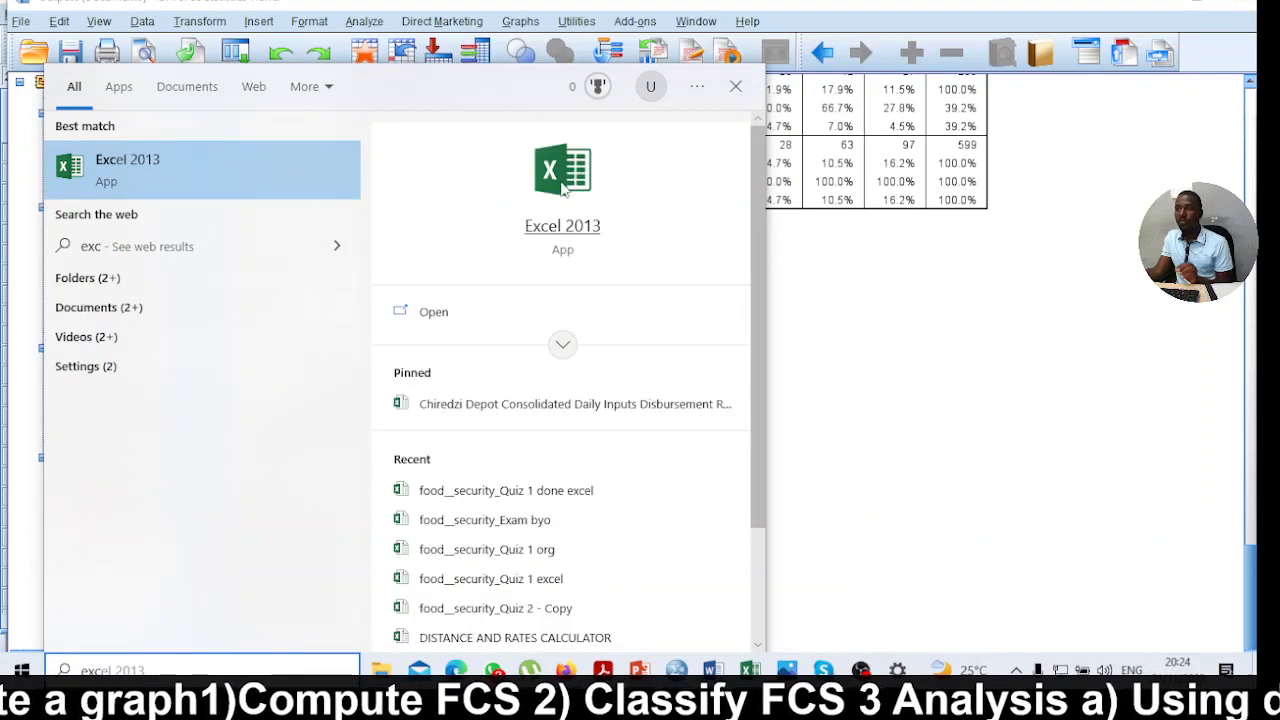
pyautogui.click(562, 183)
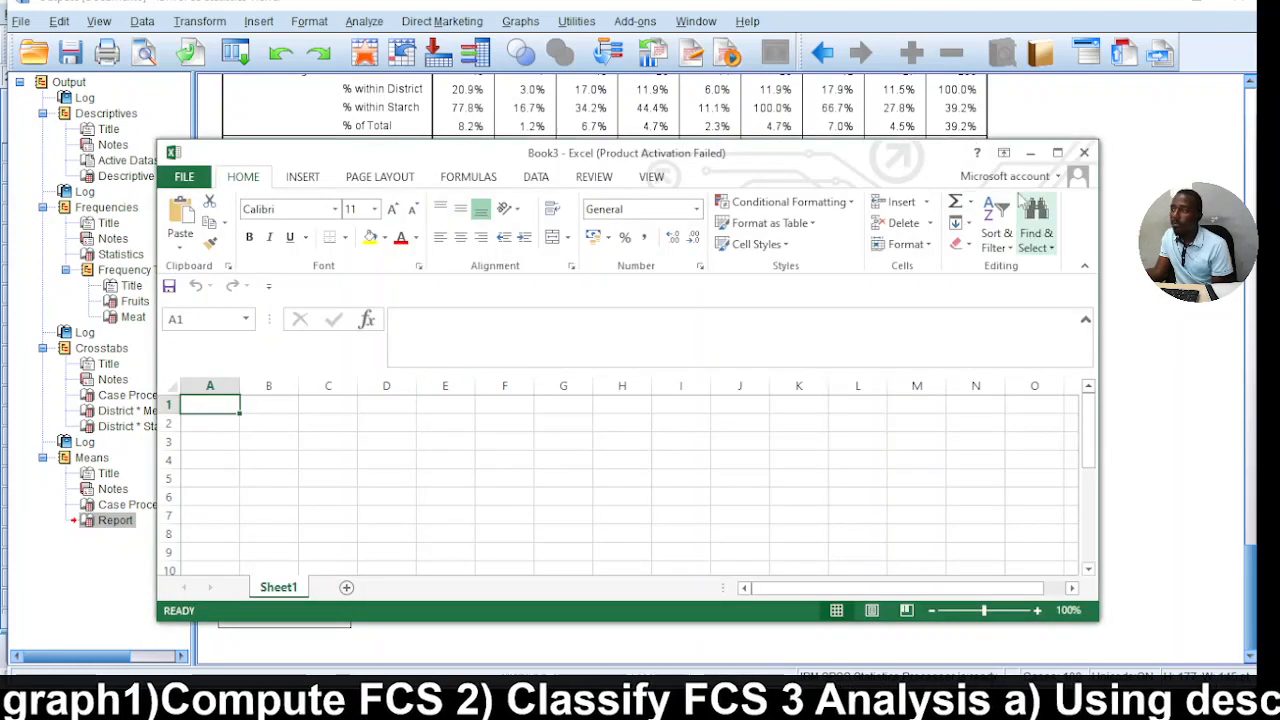
pyautogui.click(1057, 152)
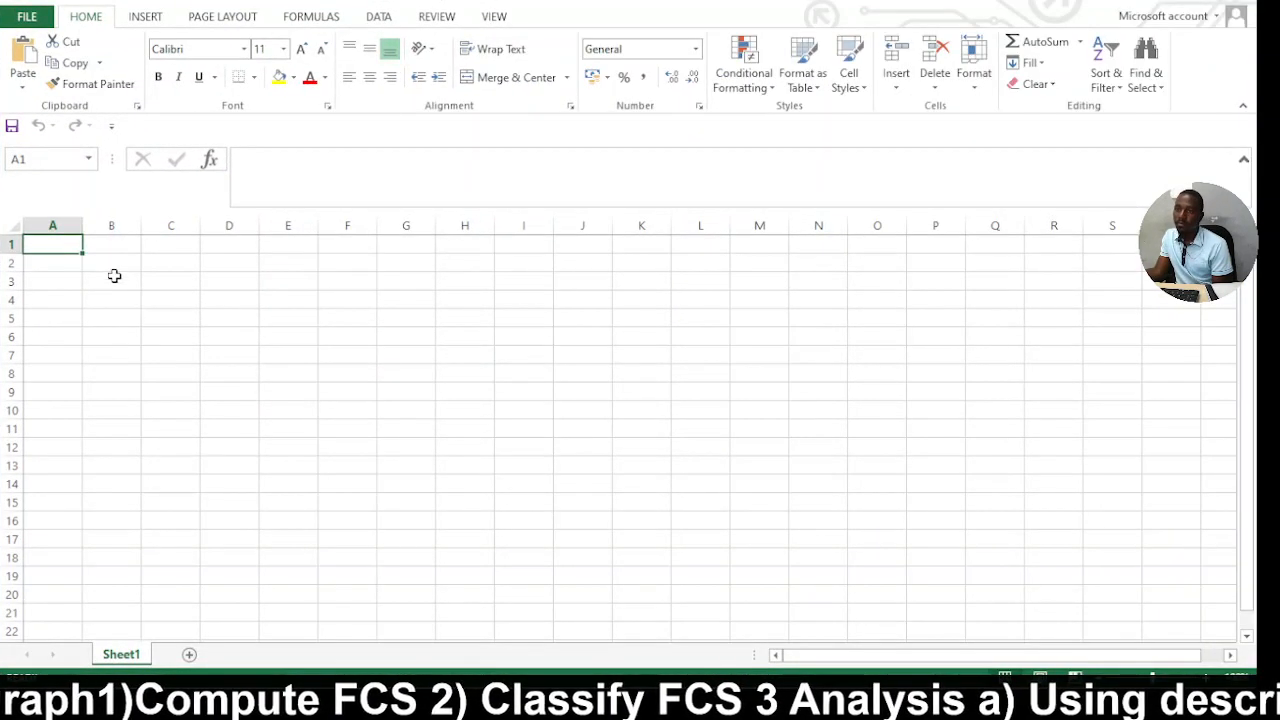
pyautogui.click(114, 262)
pyautogui.rightClick(114, 262)
pyautogui.click(160, 342)
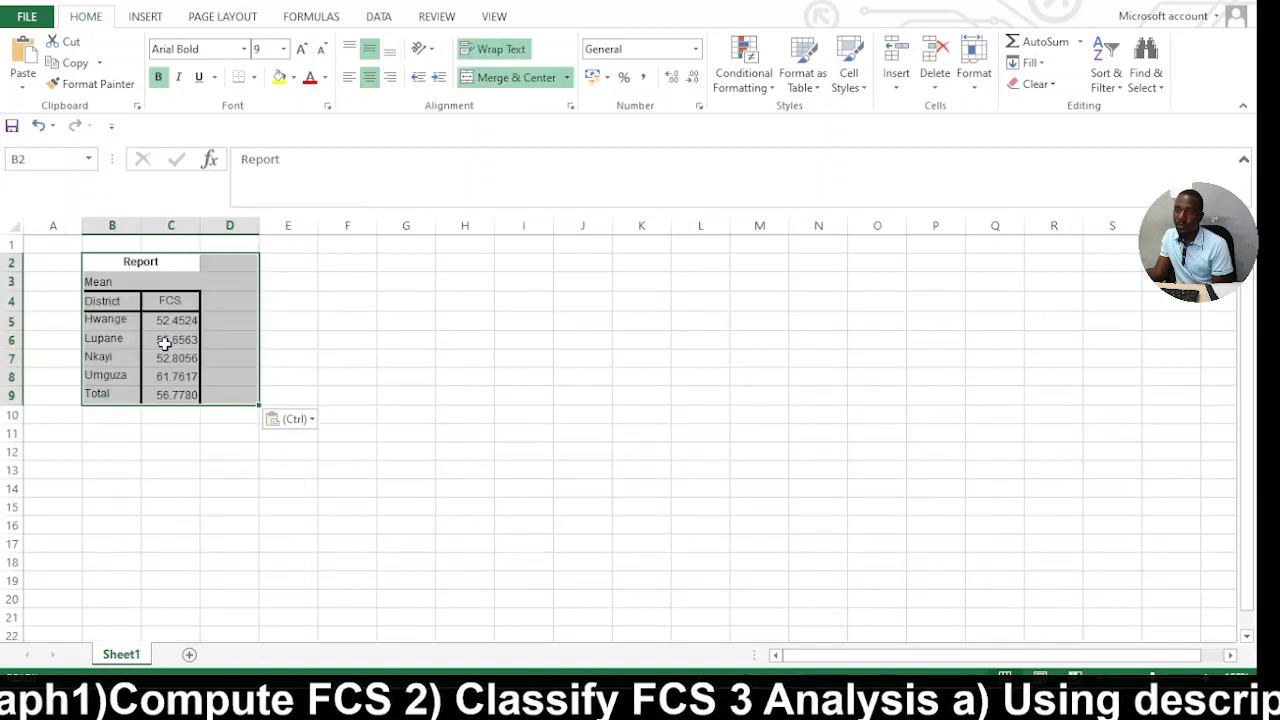
pyautogui.click(290, 320)
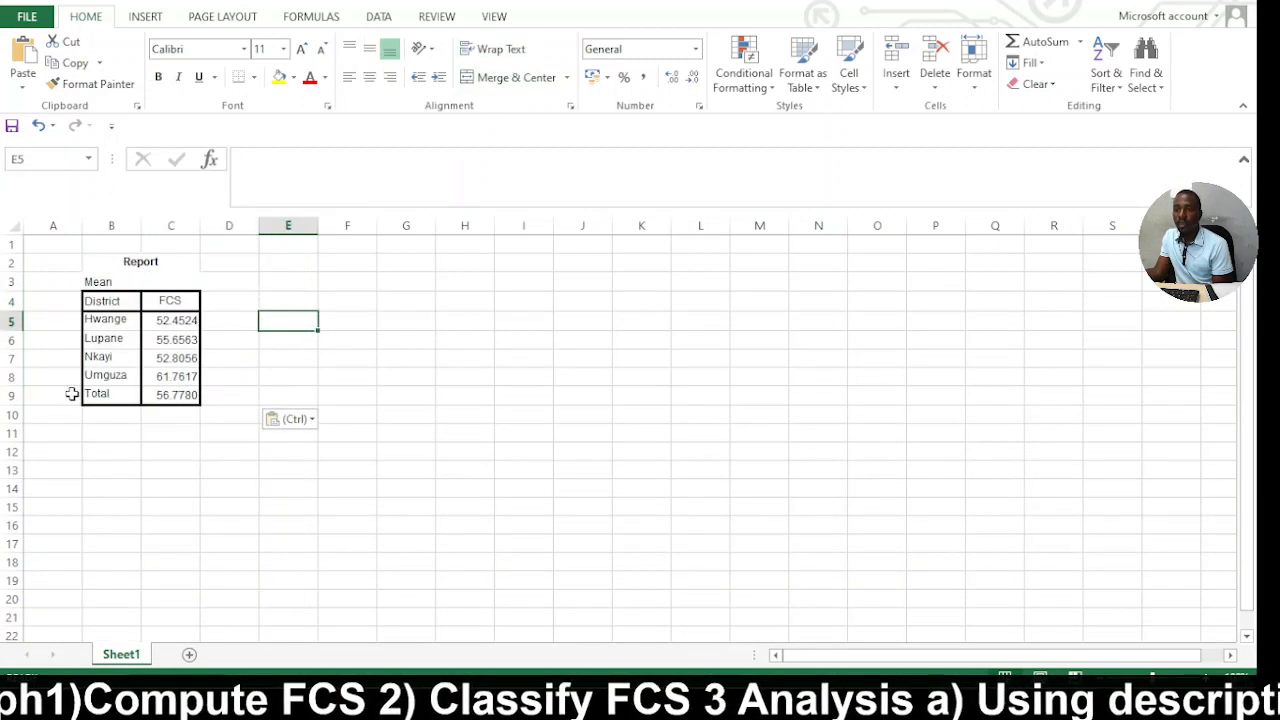
# Clear the contents of the Total row (row 9) below the district means.
pyautogui.moveTo(68, 395); pyautogui.dragTo(203, 404)
pyautogui.click(405, 302)
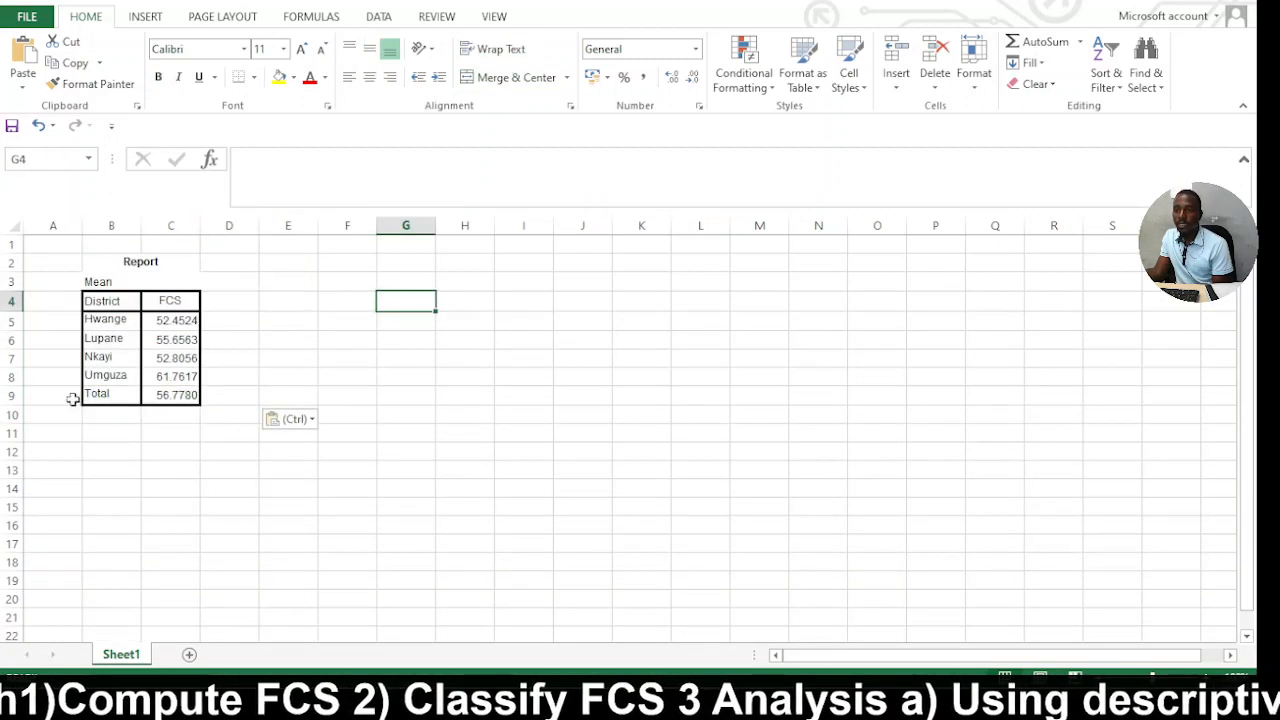
pyautogui.moveTo(70, 399); pyautogui.dragTo(193, 405)
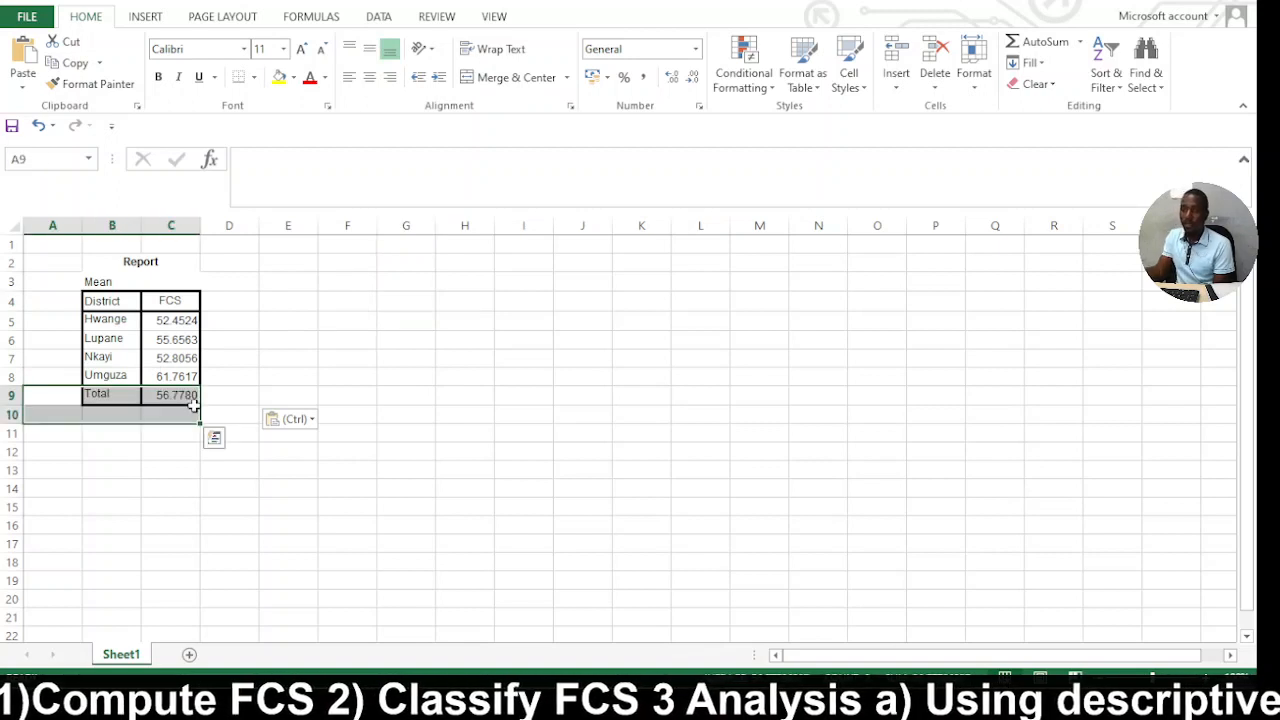
pyautogui.click(252, 376)
pyautogui.click(176, 393)
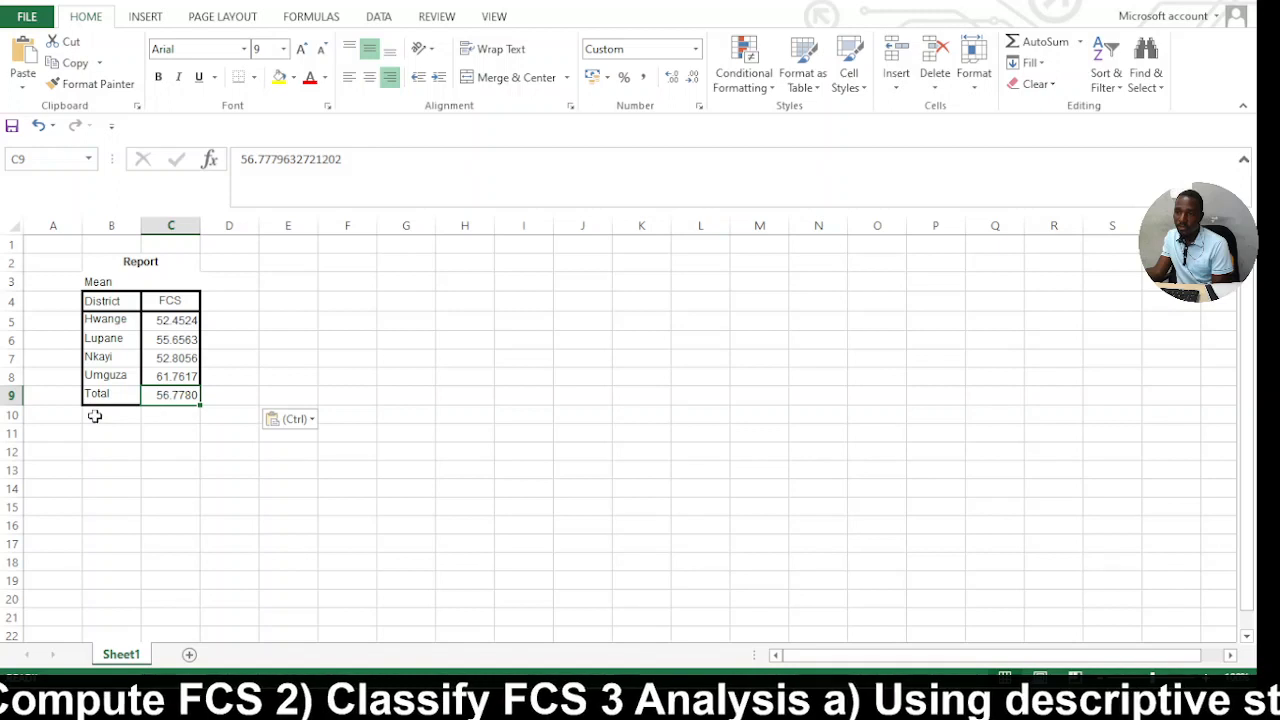
pyautogui.click(8, 396)
pyautogui.press('Delete')
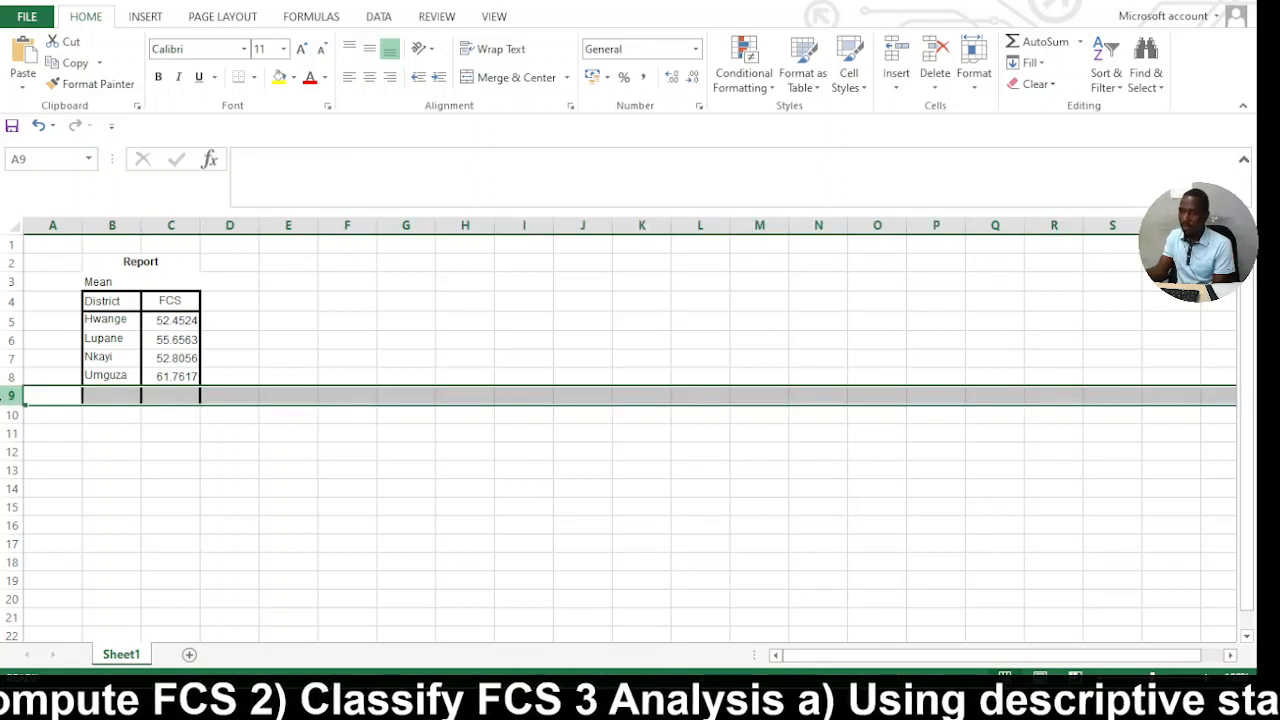
pyautogui.click(199, 469)
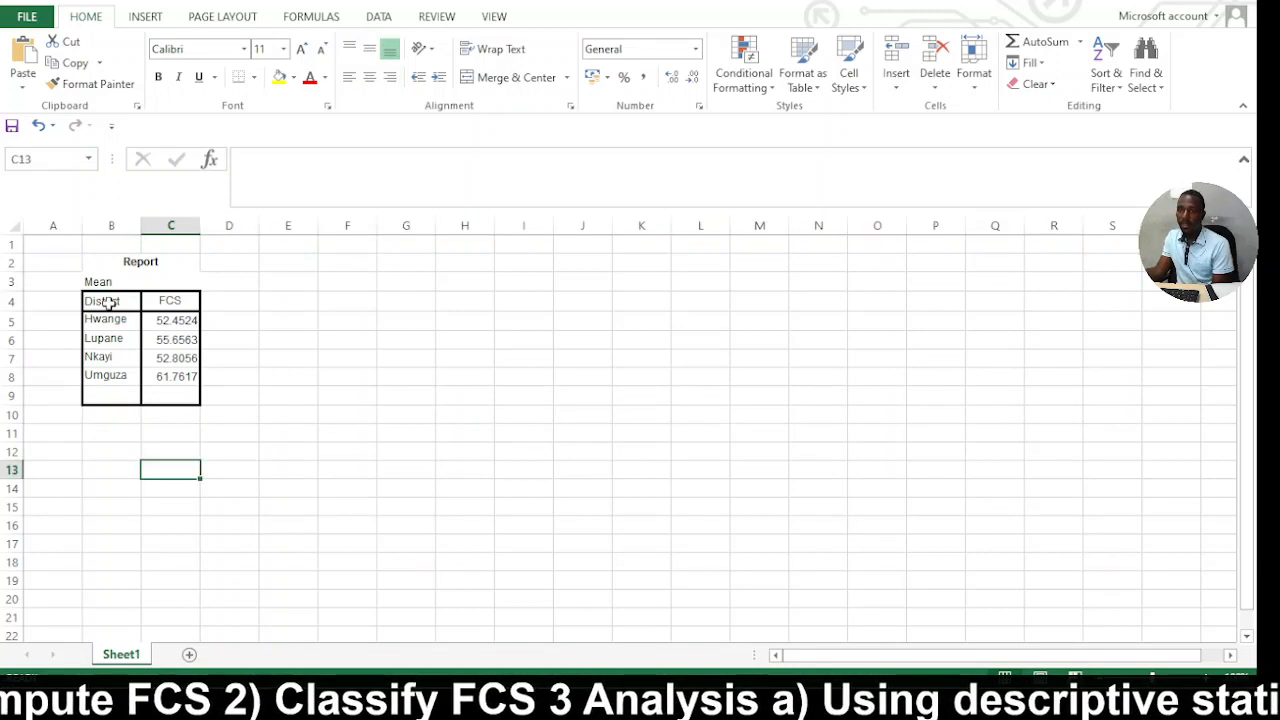
# Insert the recommended clustered column chart from the District and FCS data in B4:C8.
pyautogui.moveTo(103, 300); pyautogui.dragTo(177, 376)
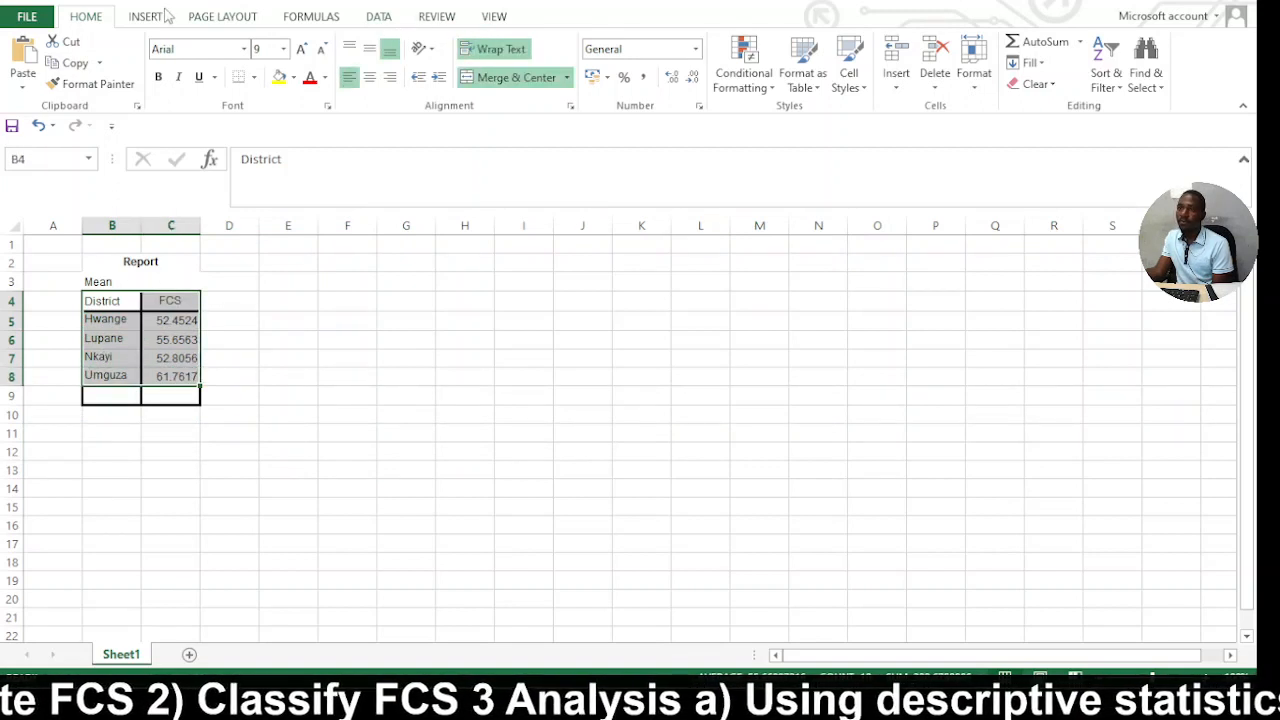
pyautogui.click(376, 18)
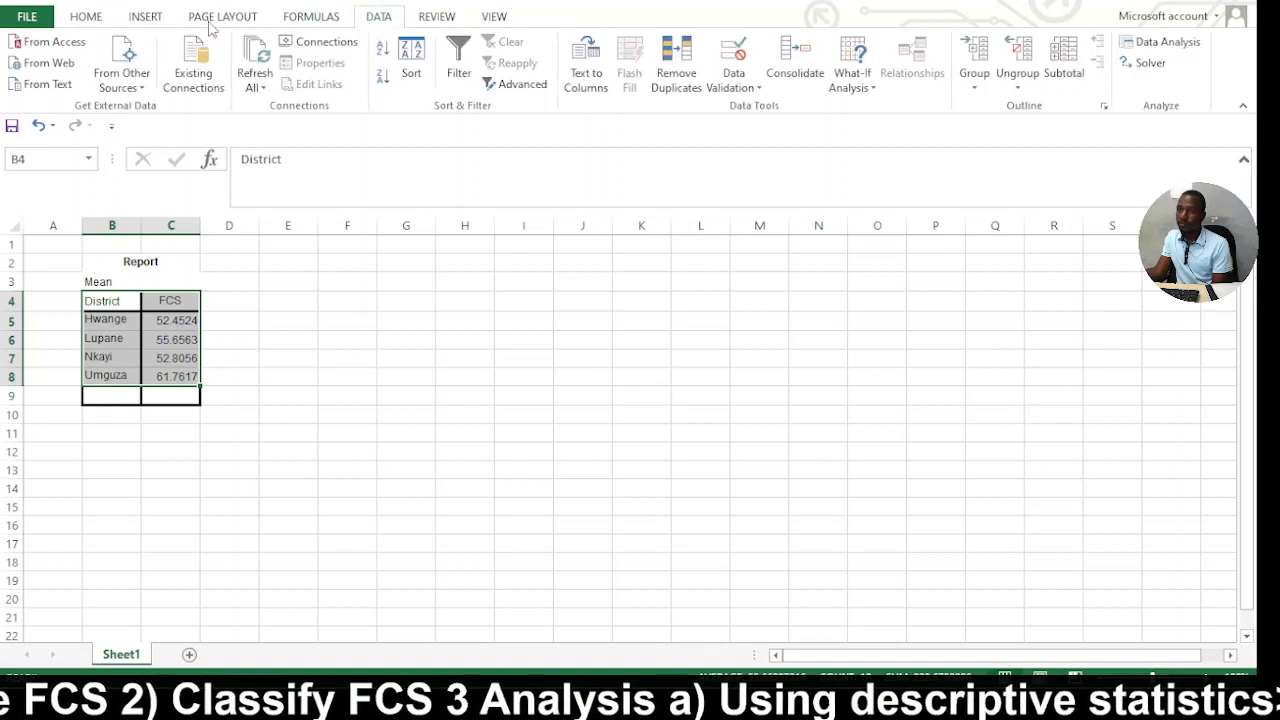
pyautogui.click(103, 17)
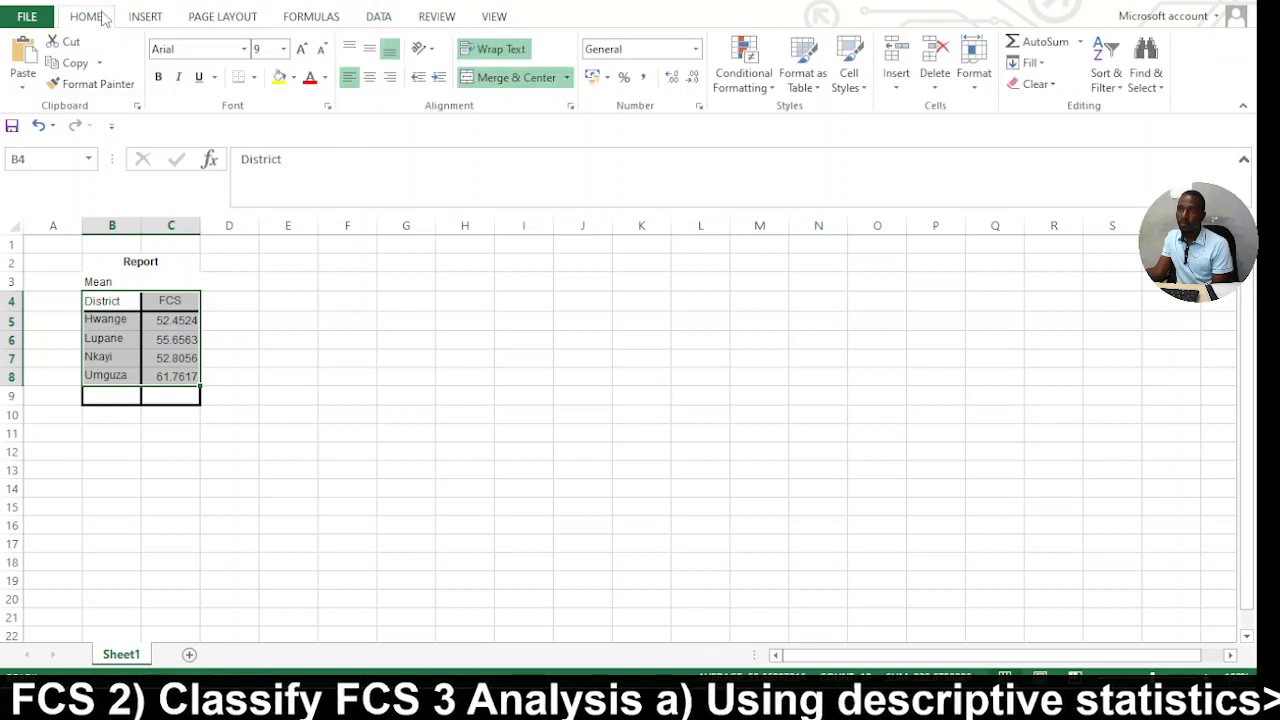
pyautogui.click(155, 18)
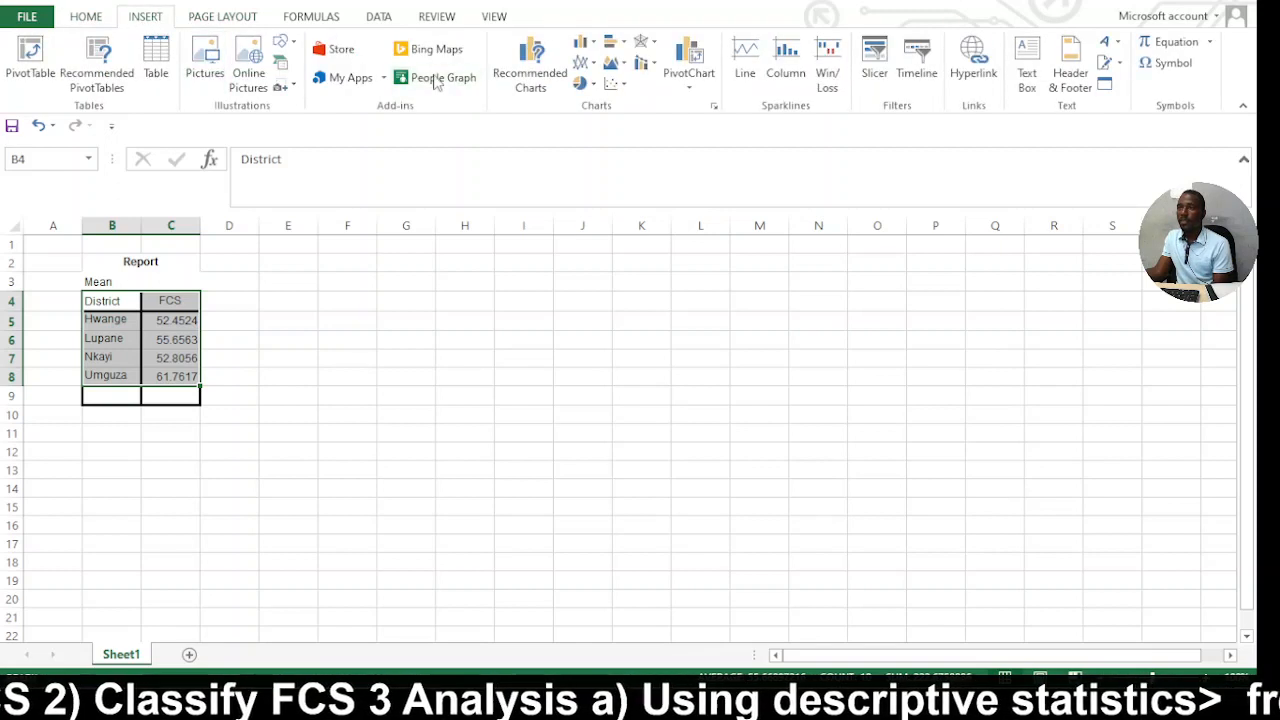
pyautogui.click(518, 82)
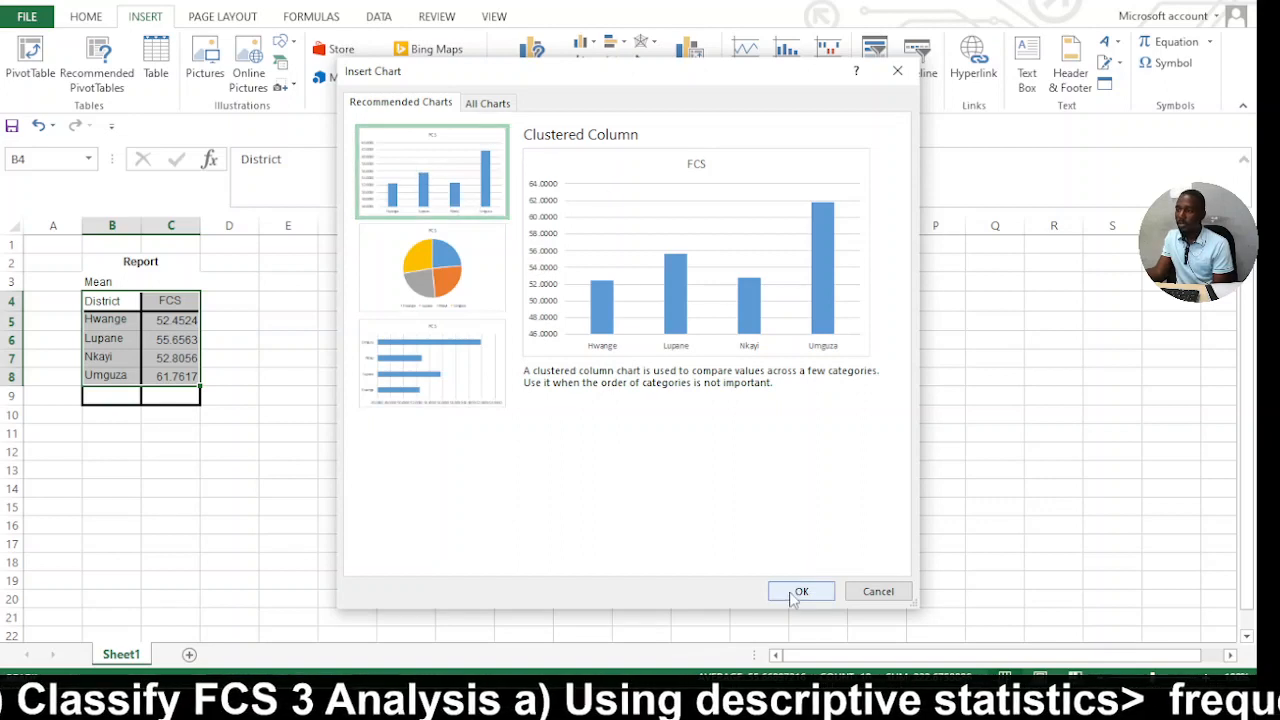
pyautogui.click(801, 591)
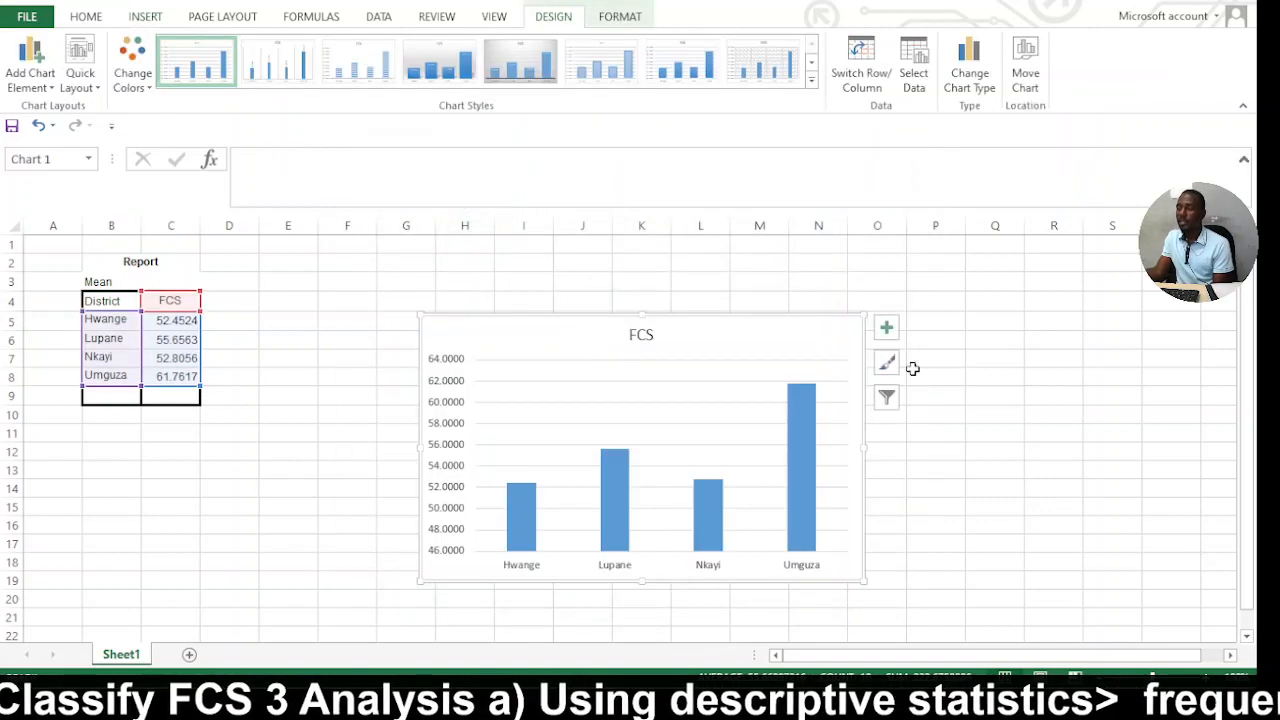
# Add data labels to the columns of the FCS chart and select the labels.
pyautogui.click(887, 328)
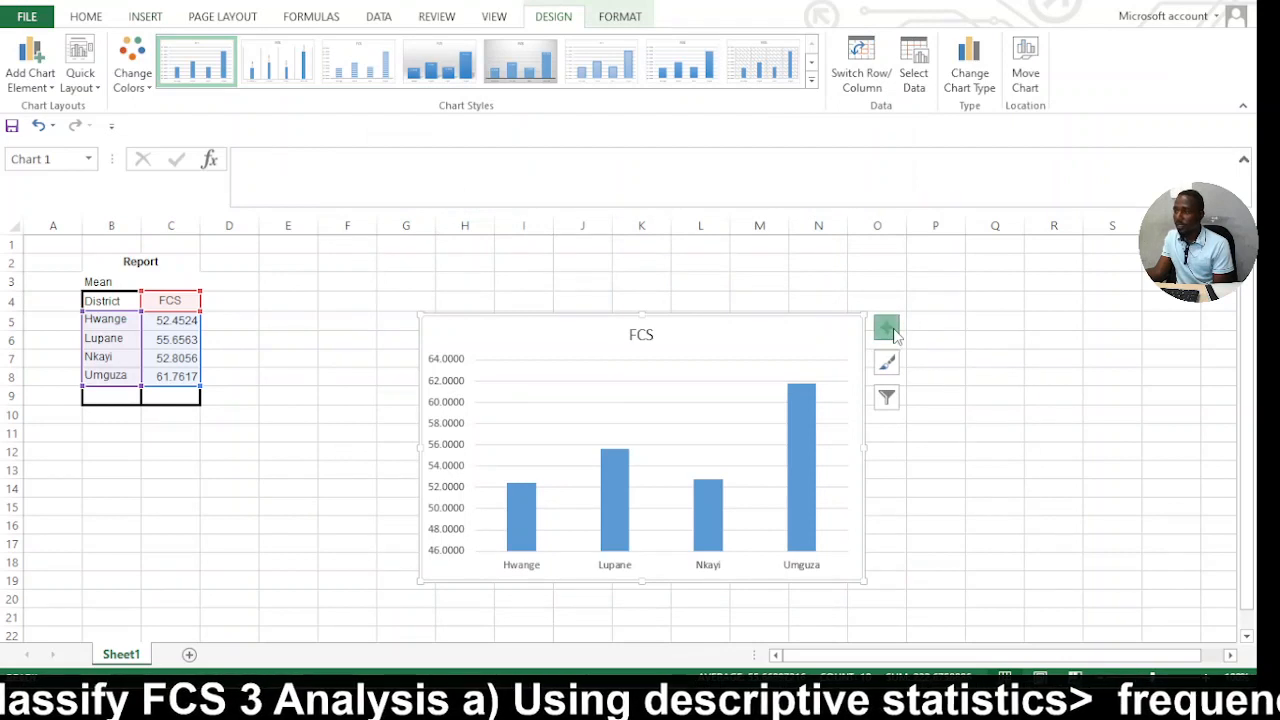
pyautogui.click(954, 408)
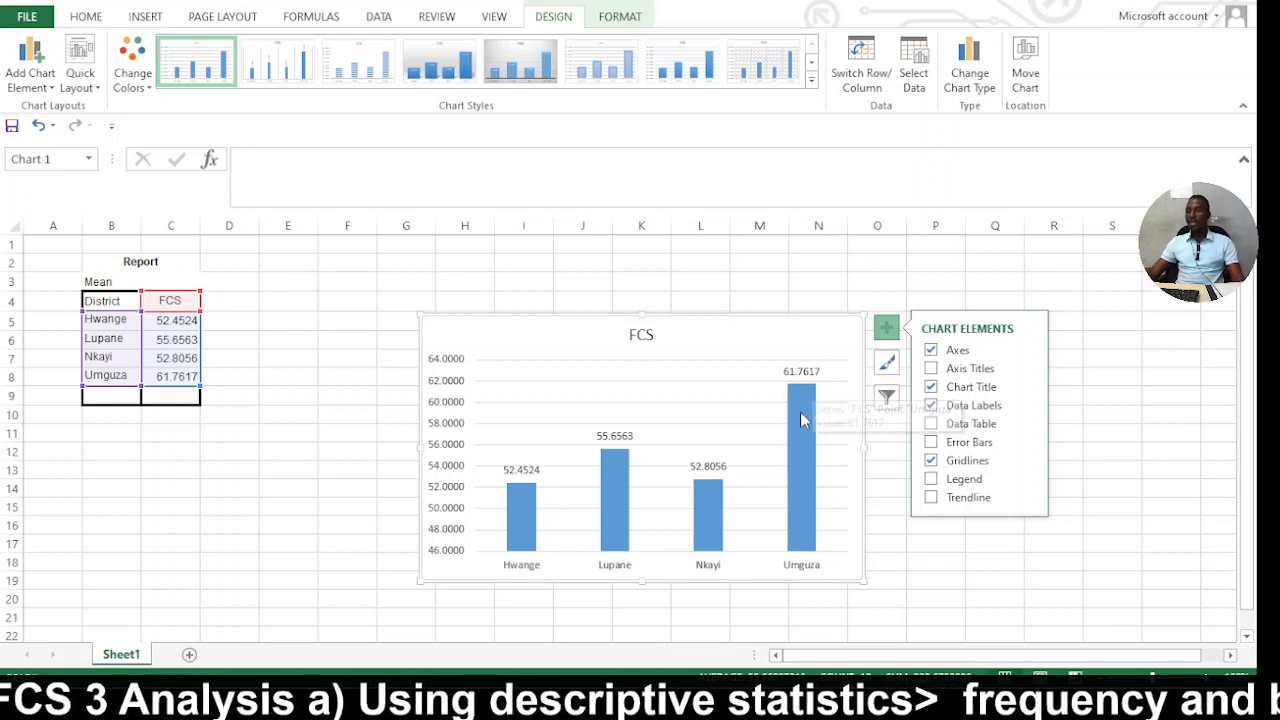
pyautogui.click(126, 285)
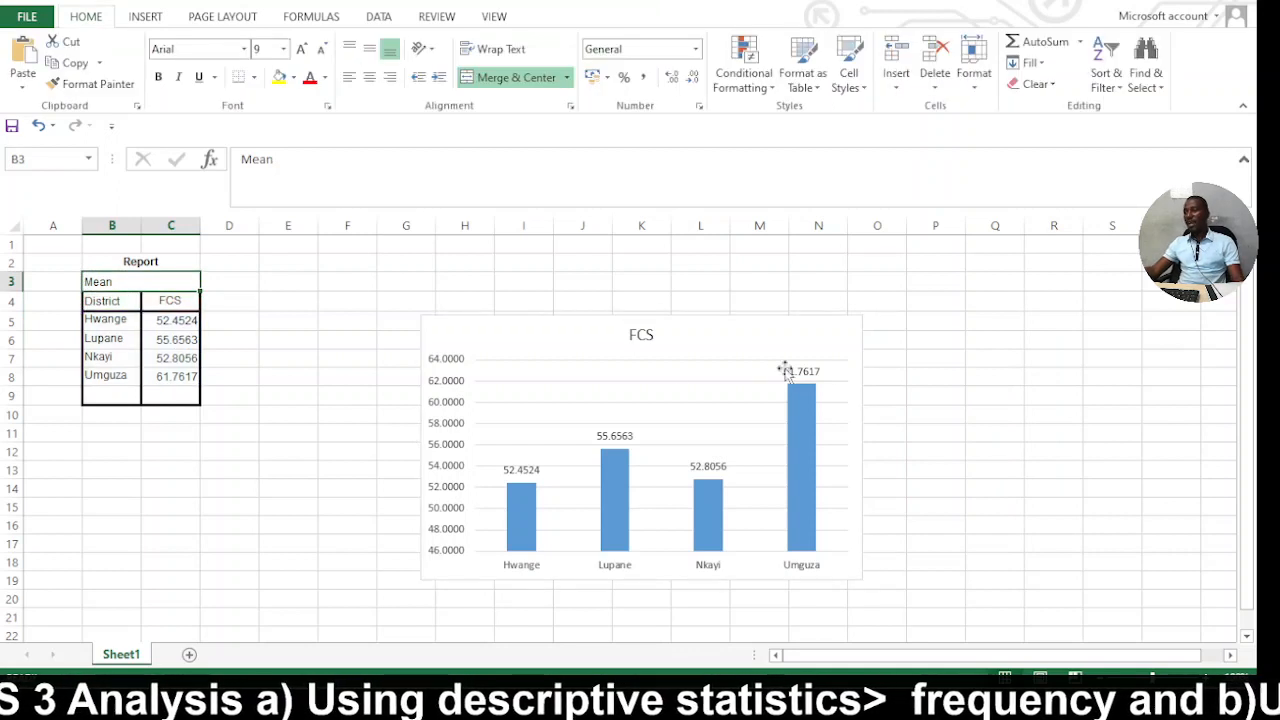
pyautogui.click(818, 382)
pyautogui.click(802, 372)
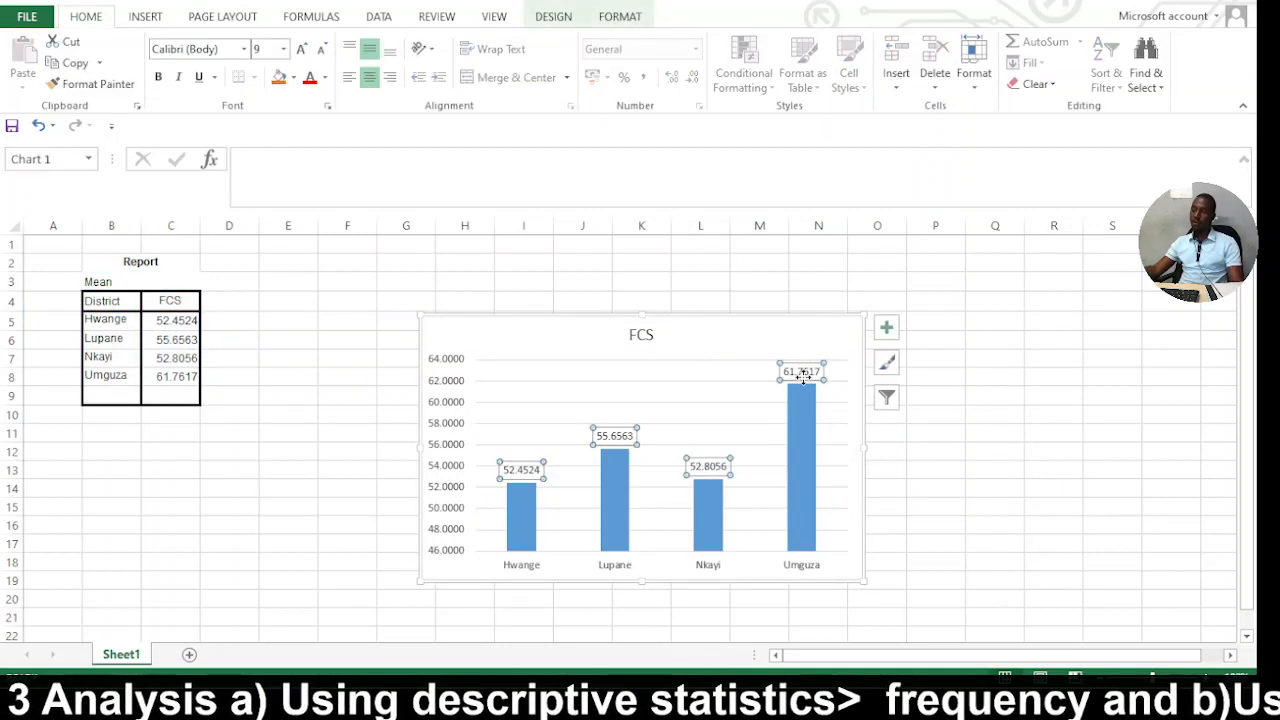
pyautogui.click(804, 449)
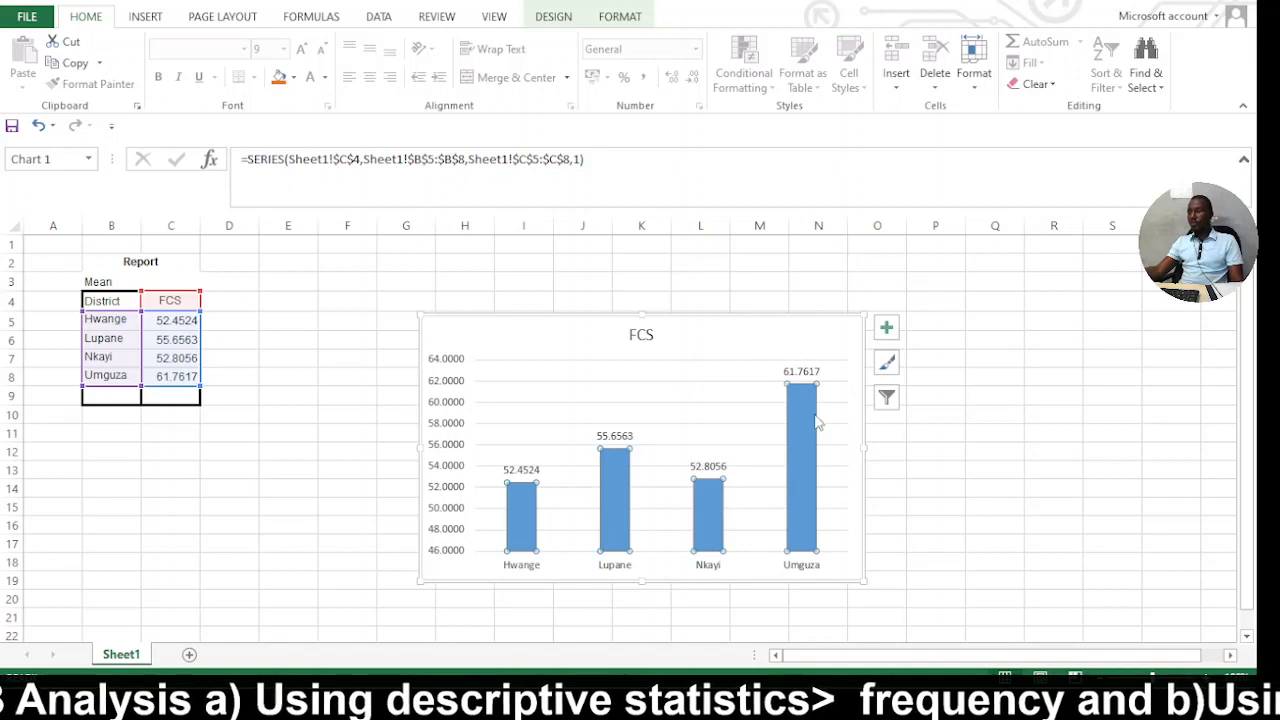
pyautogui.moveTo(795, 412)
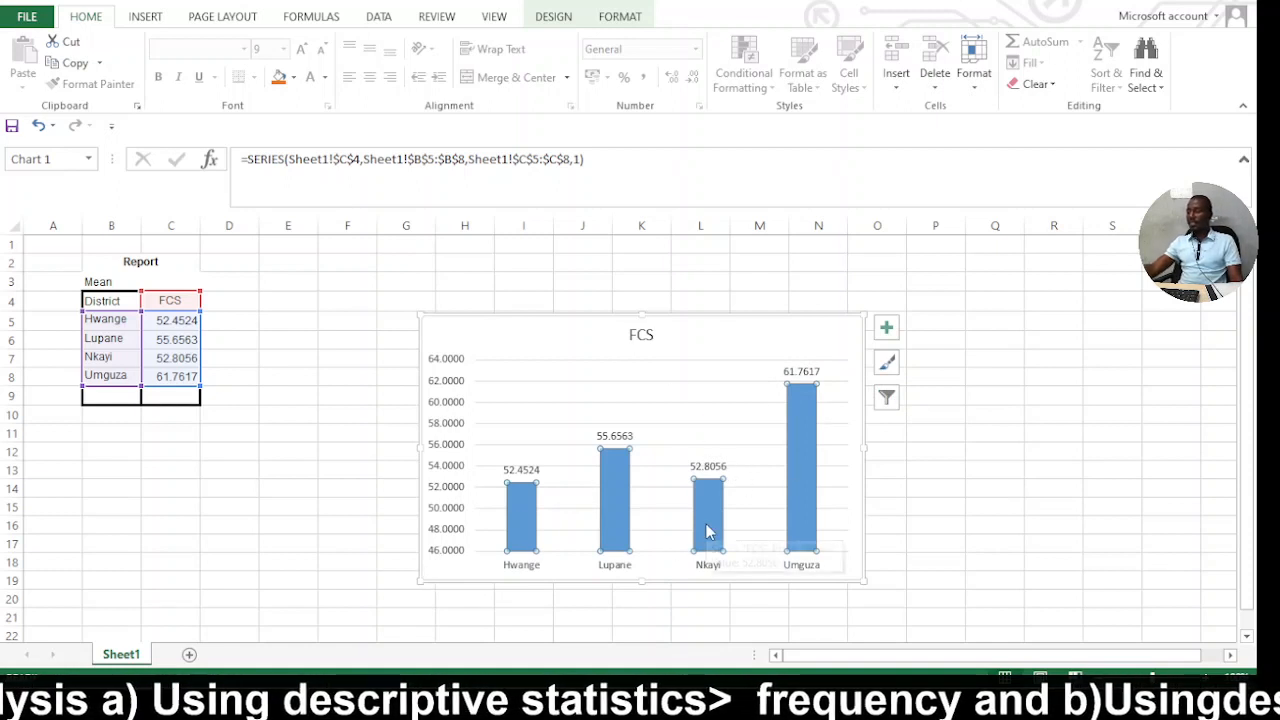
pyautogui.moveTo(707, 532)
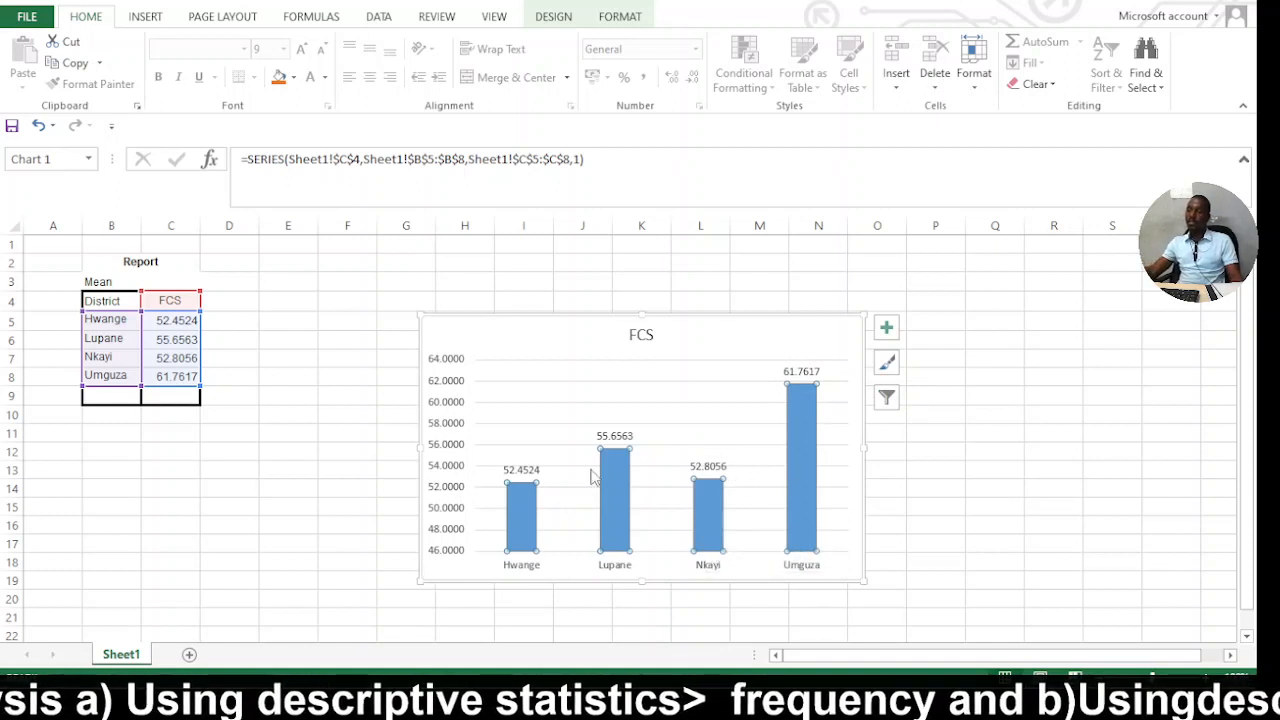
pyautogui.click(948, 484)
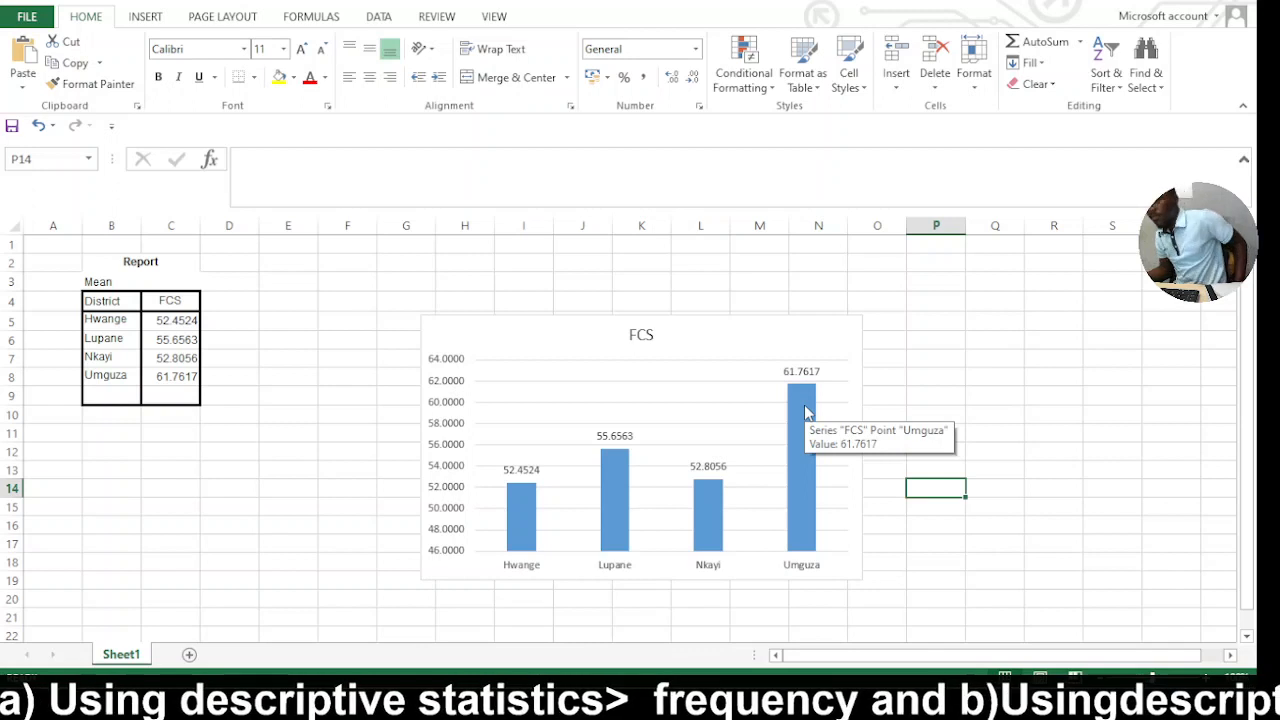
# Move the FCS chart up beside the district means table so that it starts at about row 2.
pyautogui.click(584, 386)
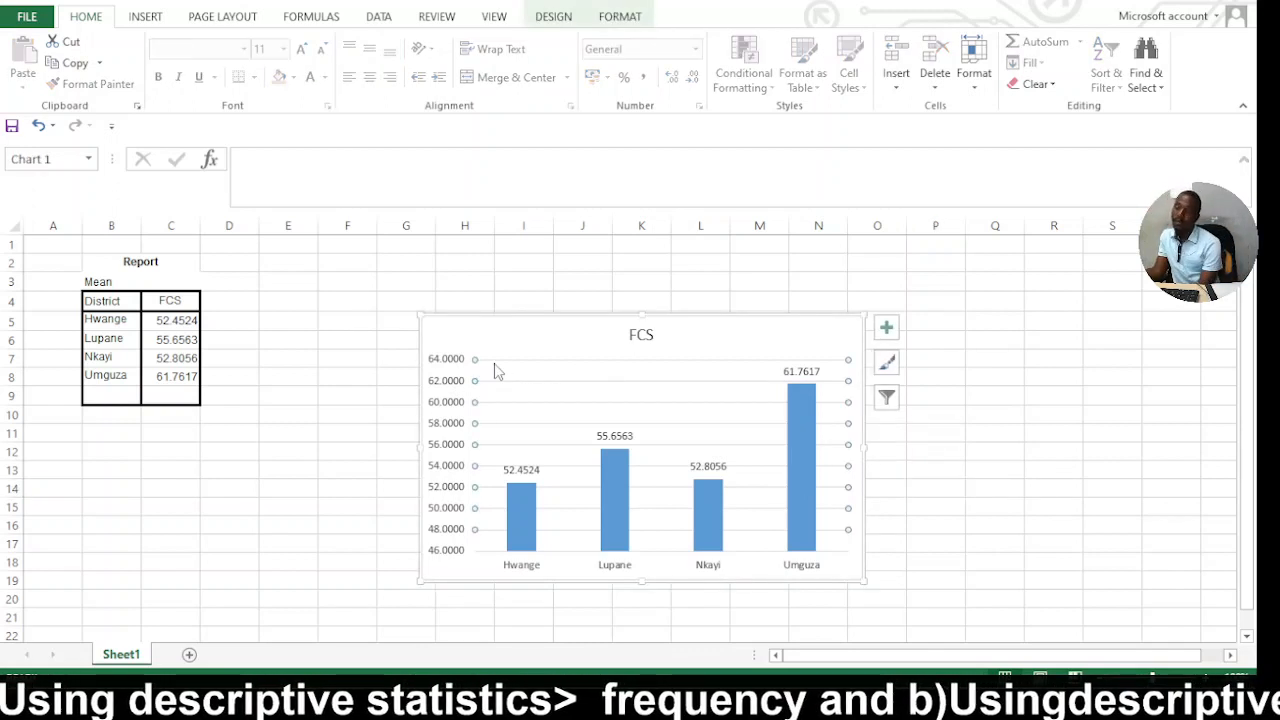
pyautogui.click(478, 300)
pyautogui.moveTo(464, 330); pyautogui.dragTo(449, 266)
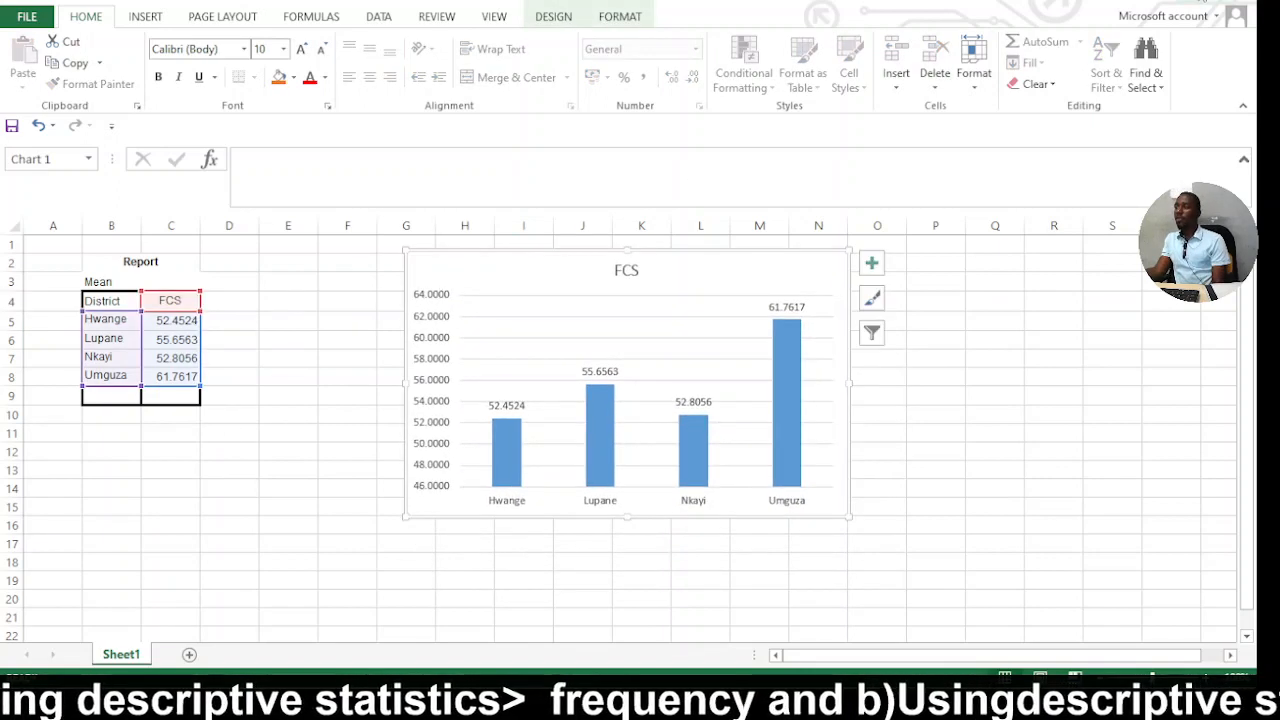
# Switch to the SPSS output viewer and start the Means procedure for comparing means.
pyautogui.click(1194, 2)
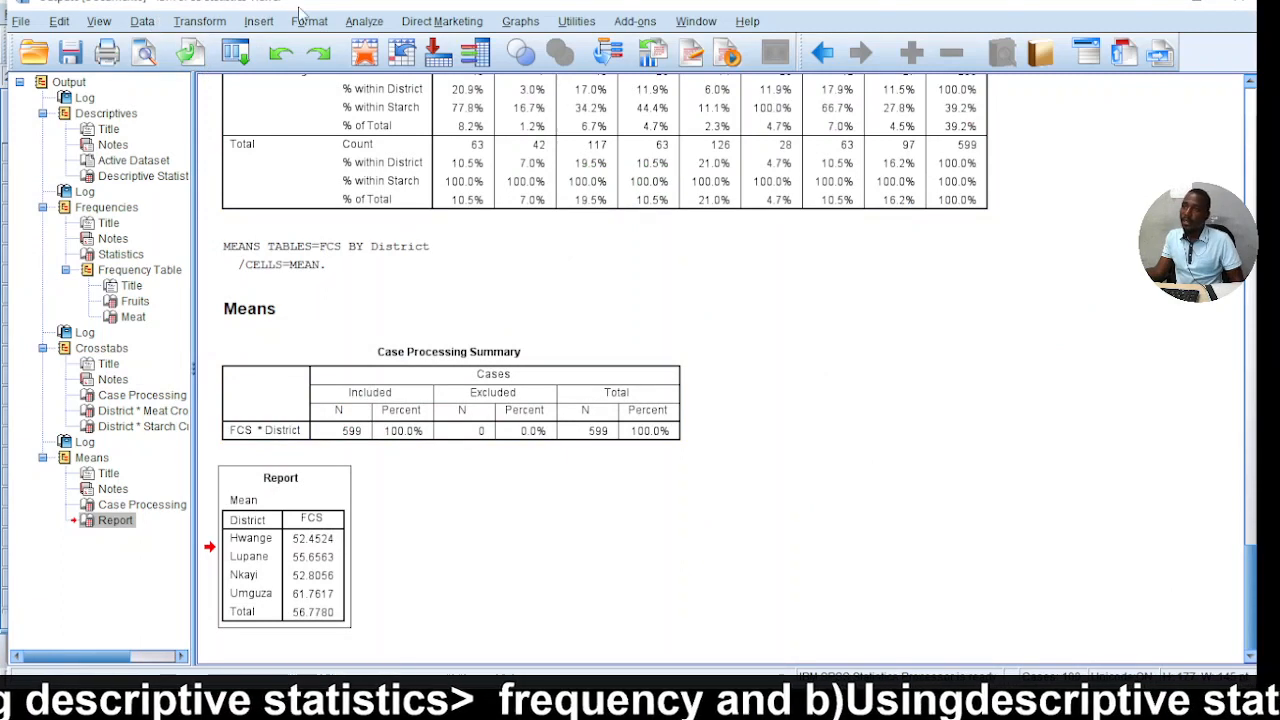
pyautogui.click(364, 22)
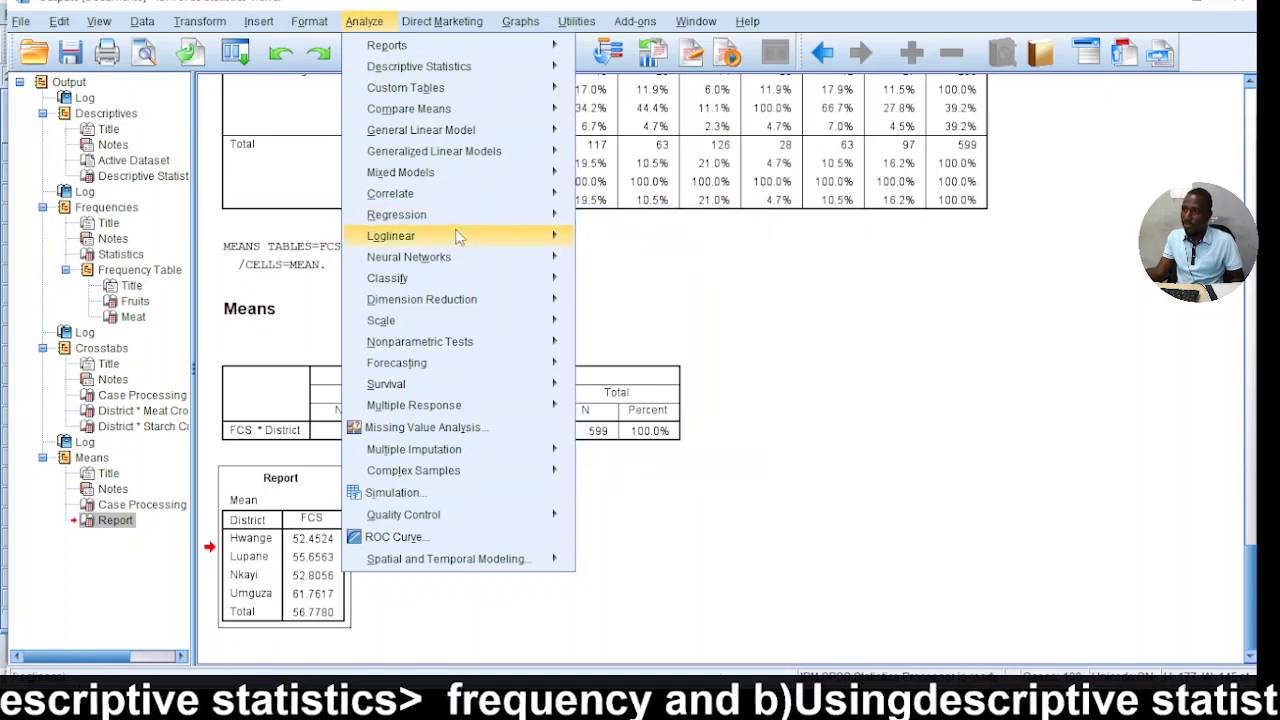
pyautogui.moveTo(497, 112)
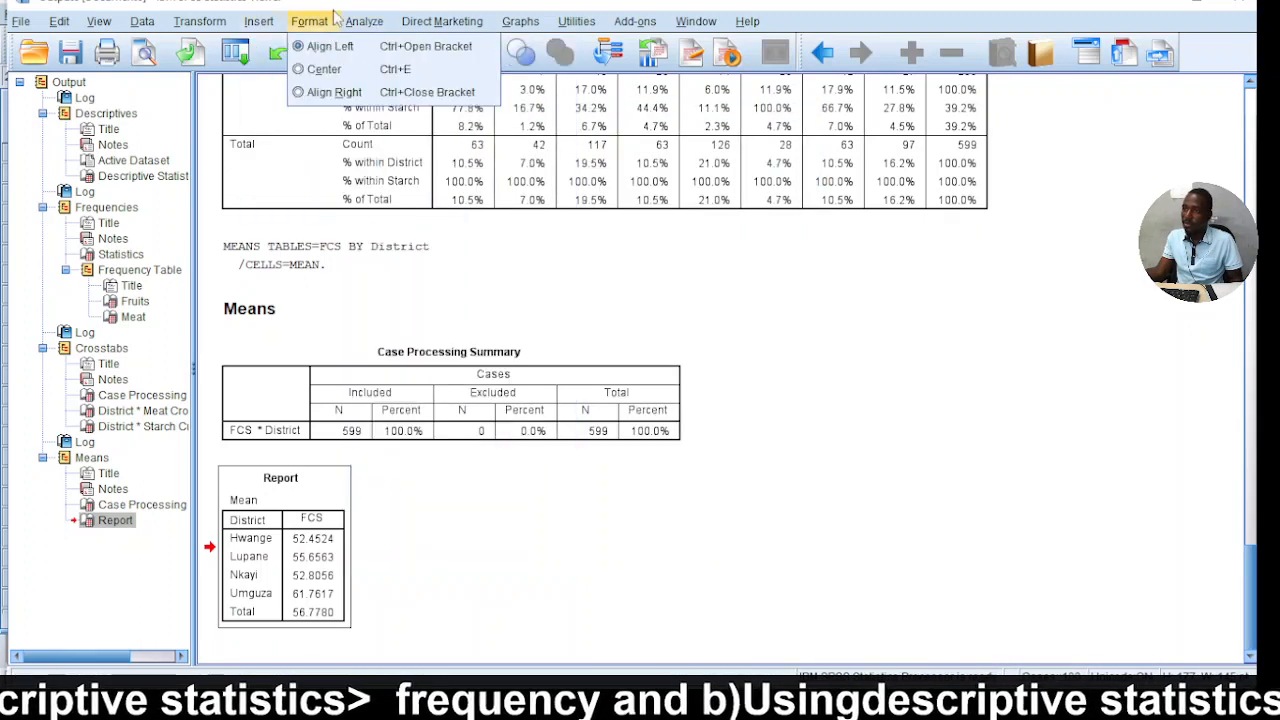
pyautogui.click(370, 30)
pyautogui.click(370, 30)
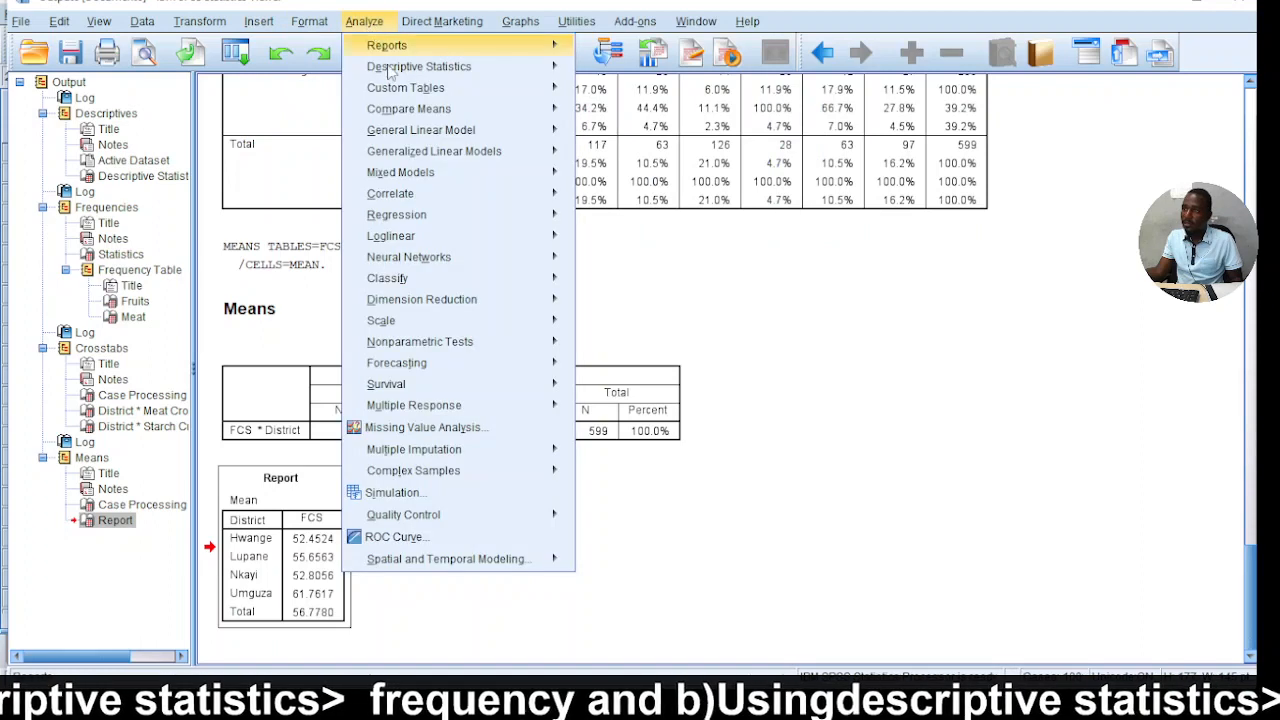
pyautogui.moveTo(497, 112)
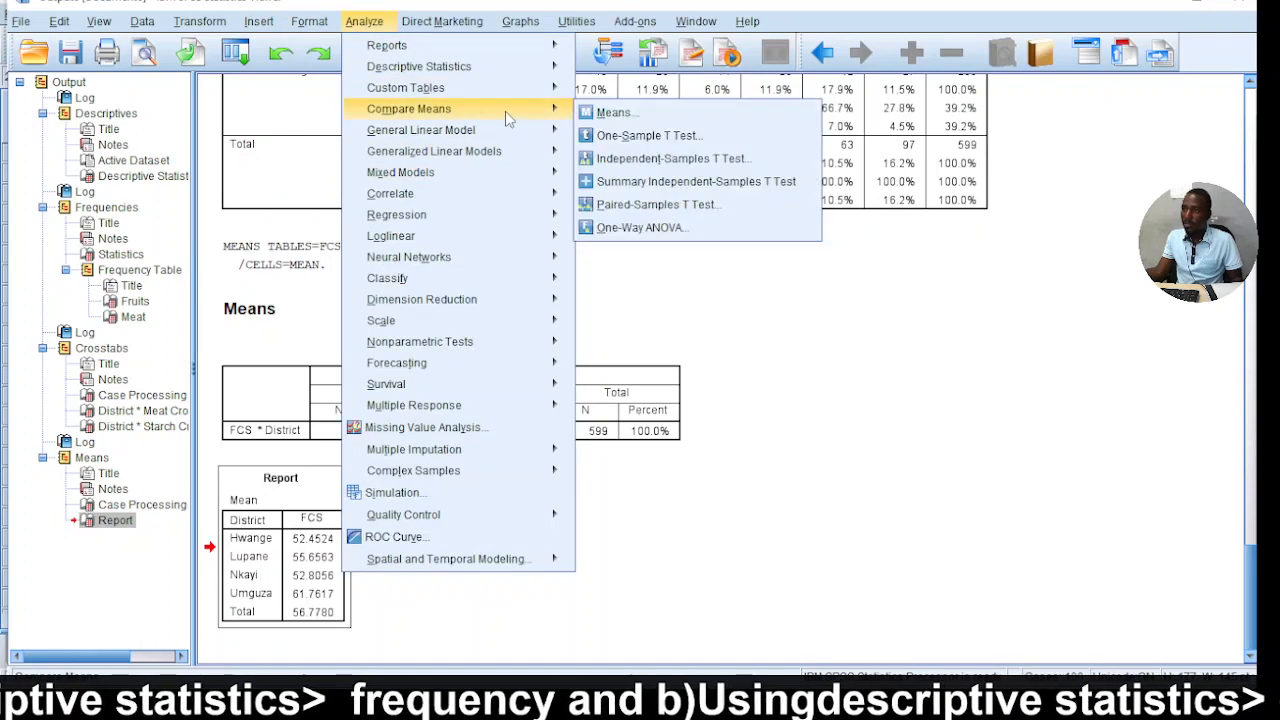
pyautogui.click(610, 116)
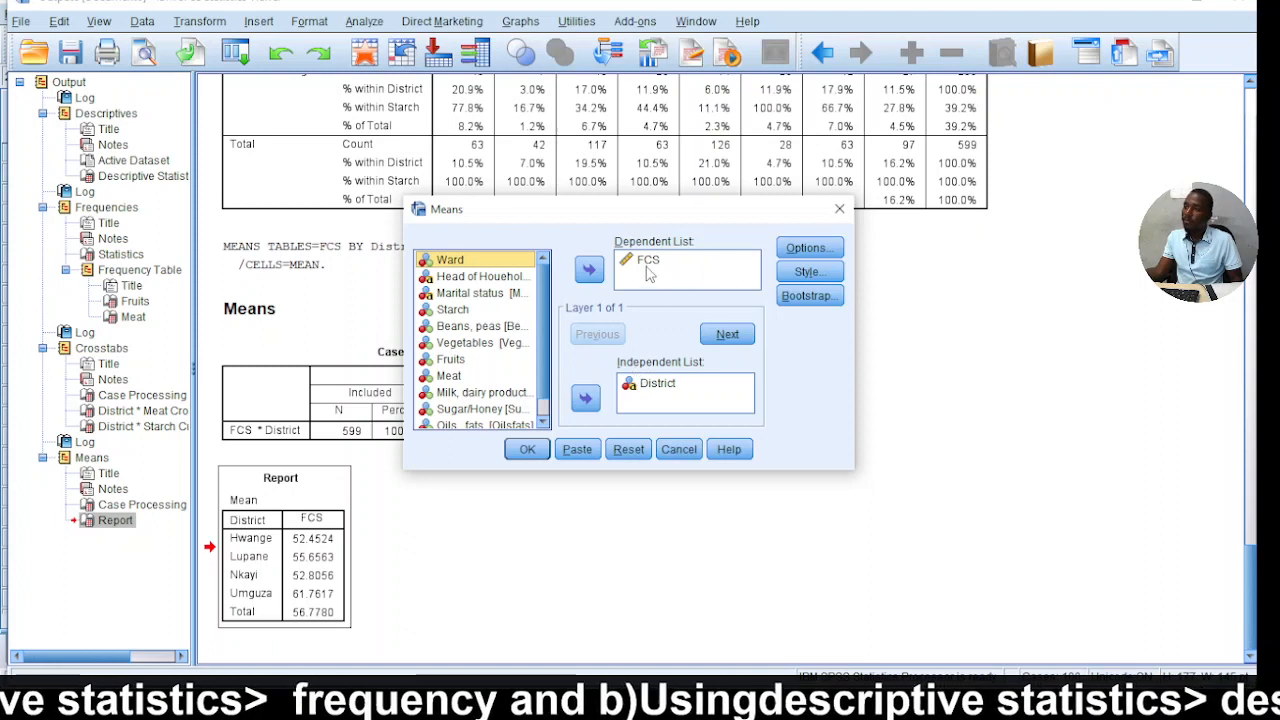
# Replace FCS with Meat and Milk, dairy products as the dependent variables, with District as the independent variable.
pyautogui.click(646, 264)
pyautogui.click(470, 377)
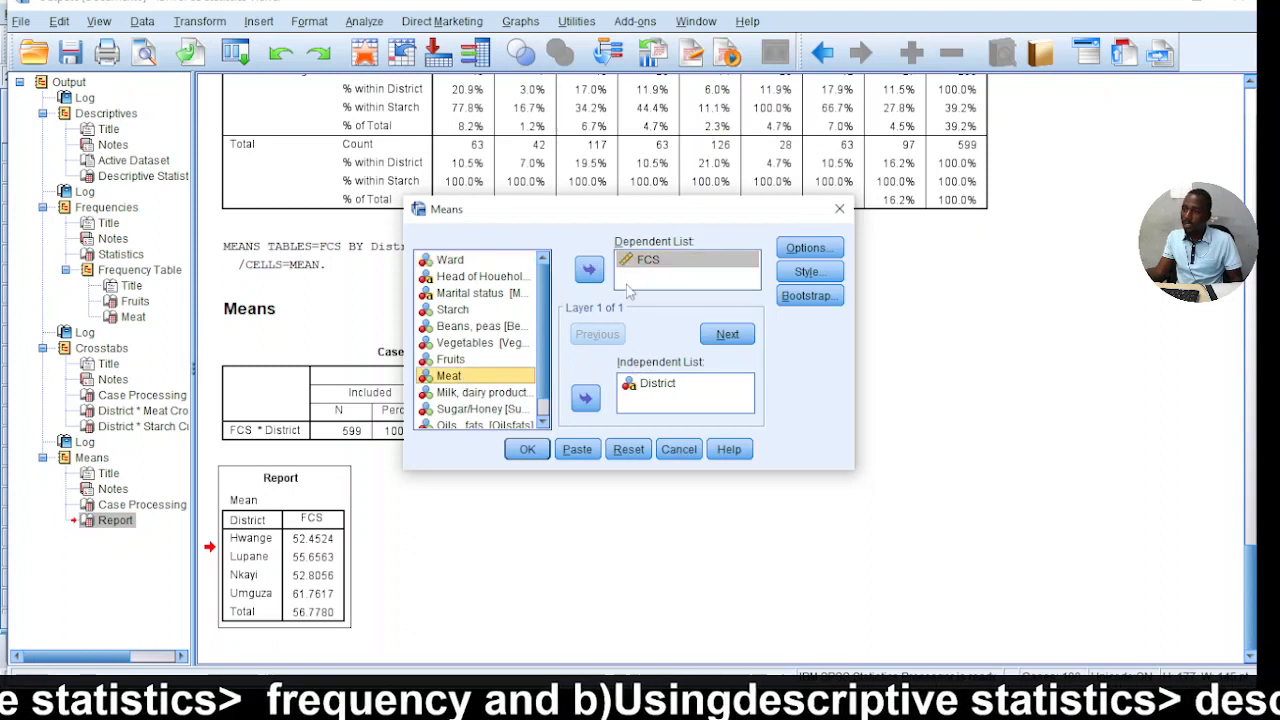
pyautogui.click(589, 269)
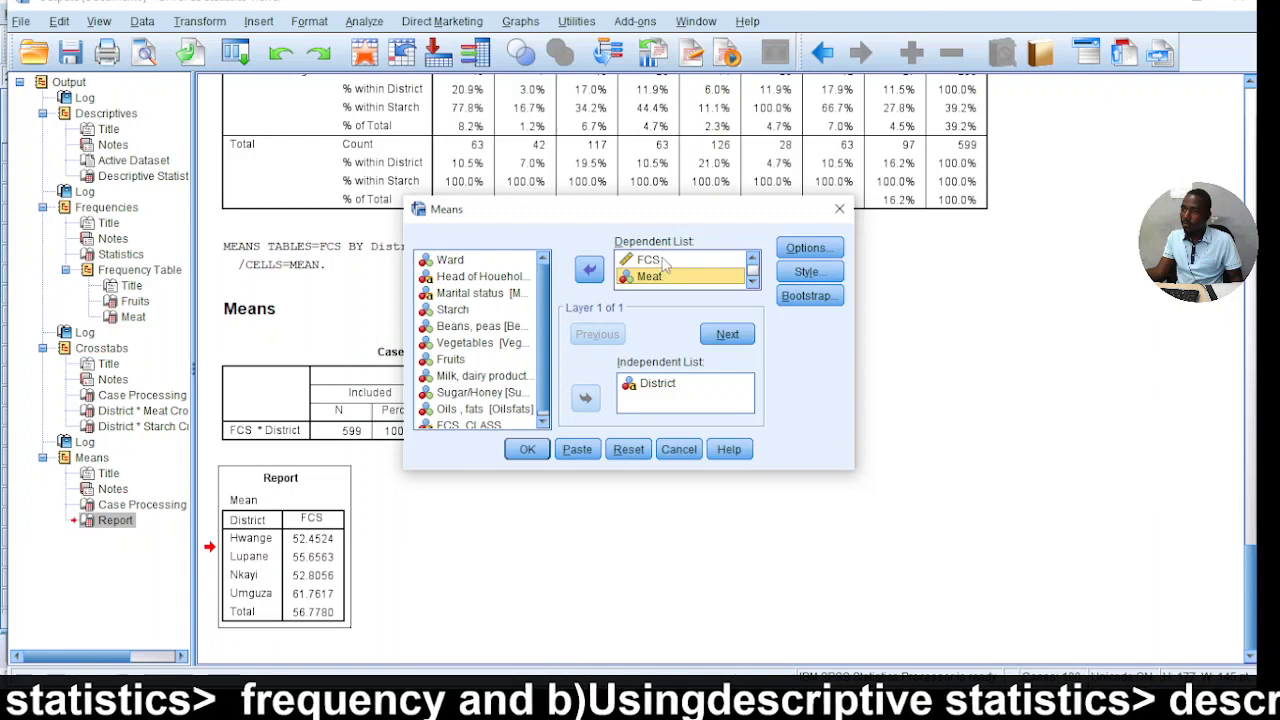
pyautogui.click(659, 261)
pyautogui.click(589, 269)
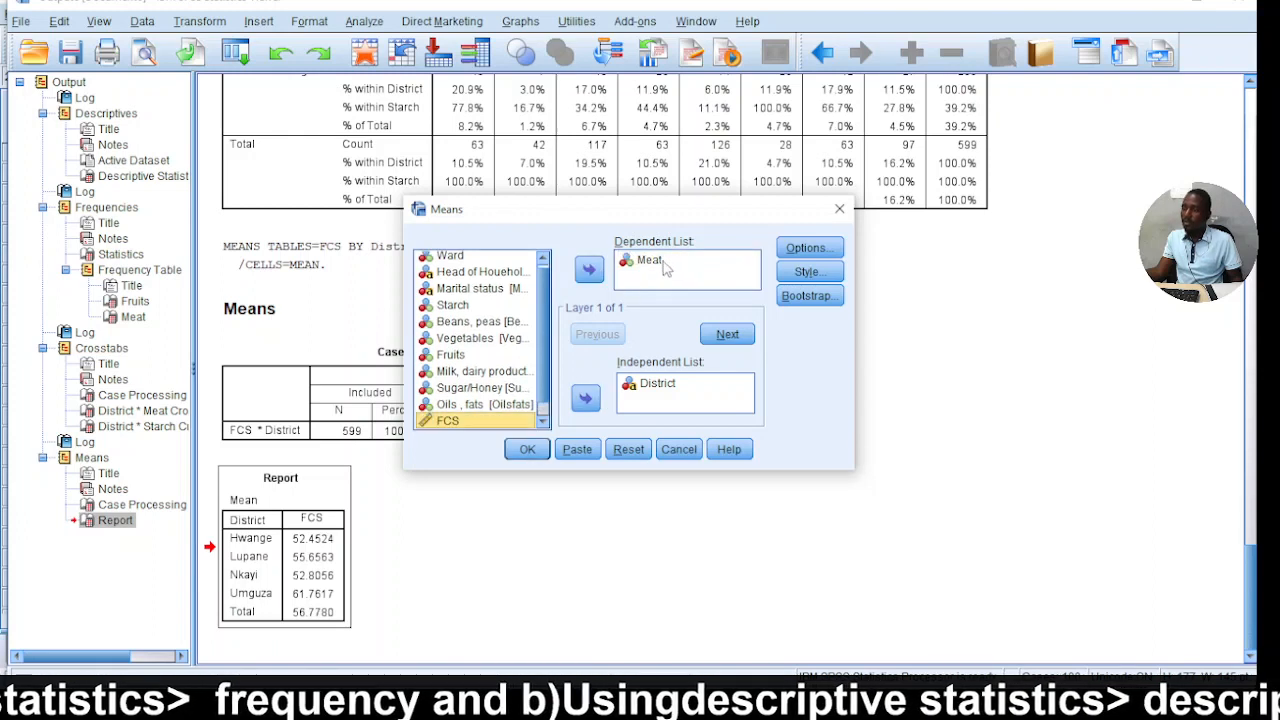
pyautogui.click(468, 371)
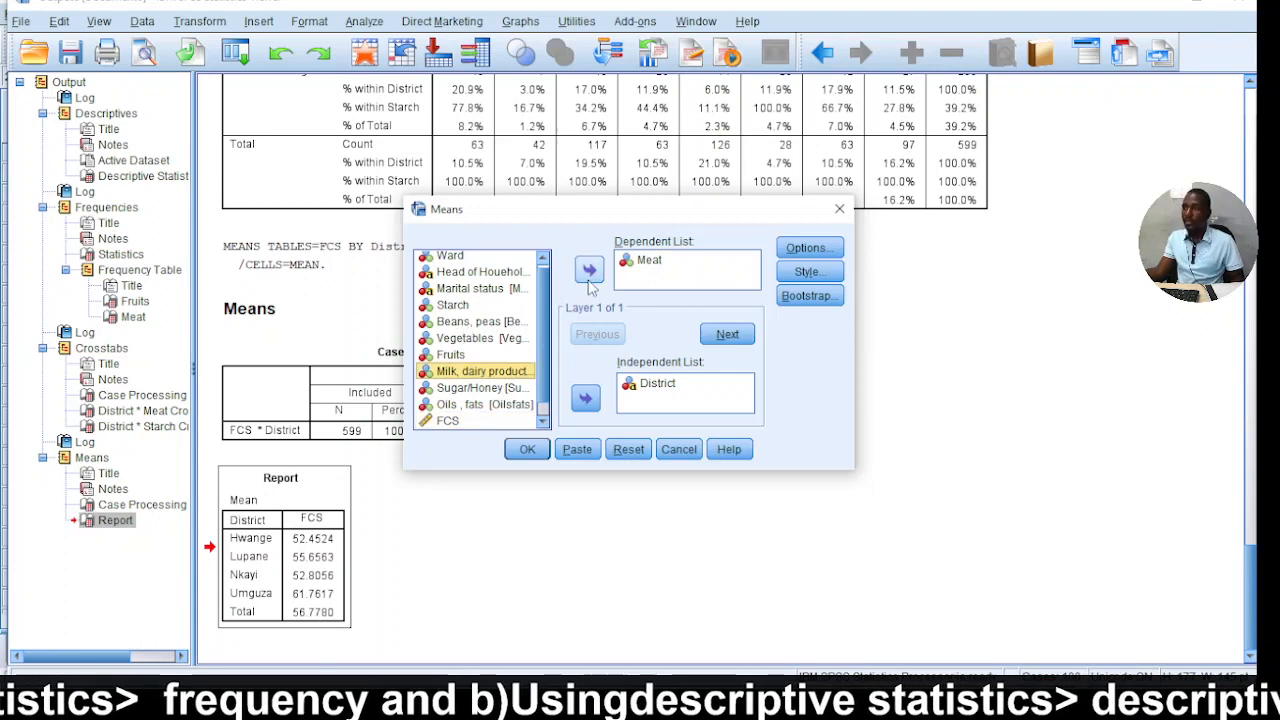
pyautogui.click(589, 272)
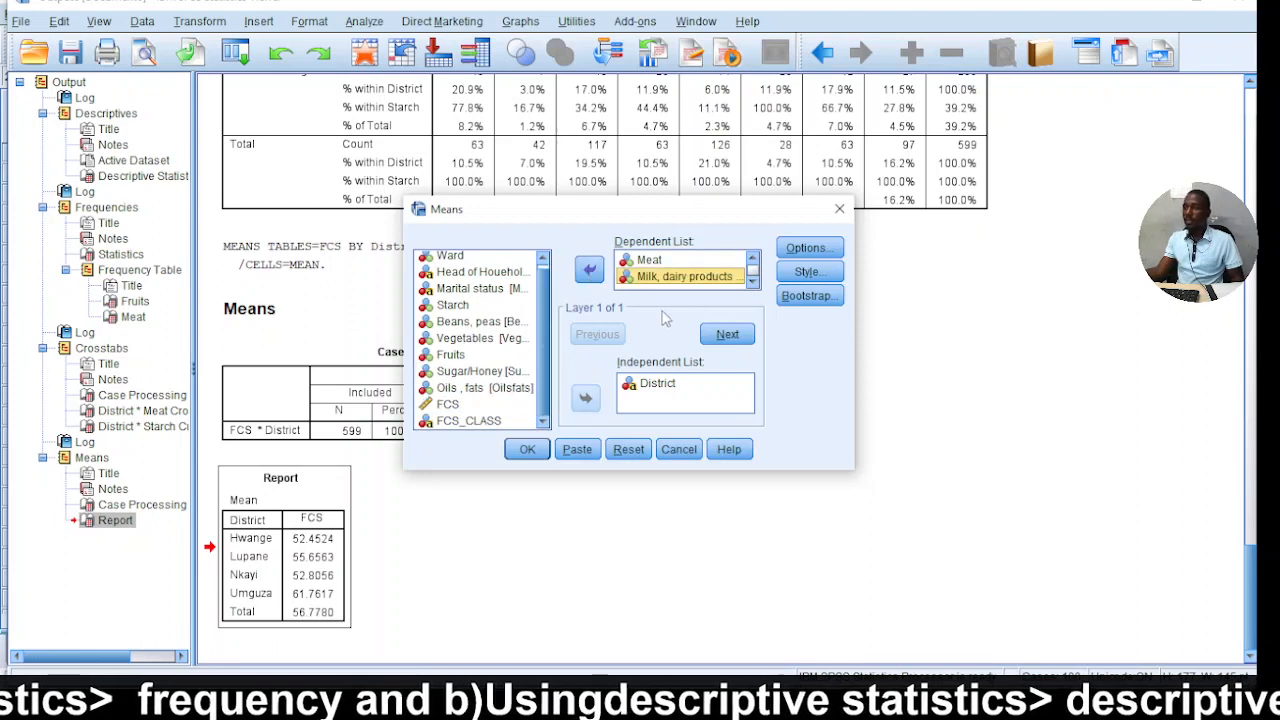
# Add Minimum and Maximum to the cell statistics in the Means options.
pyautogui.click(800, 250)
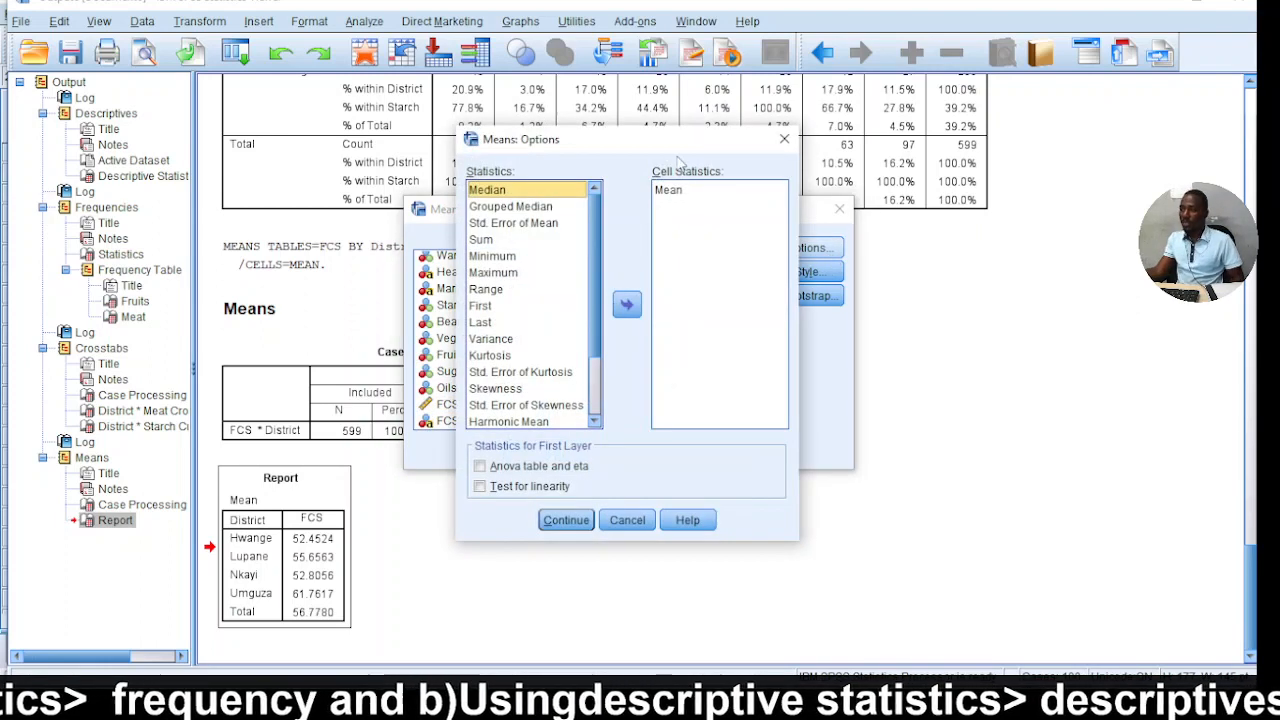
pyautogui.click(677, 191)
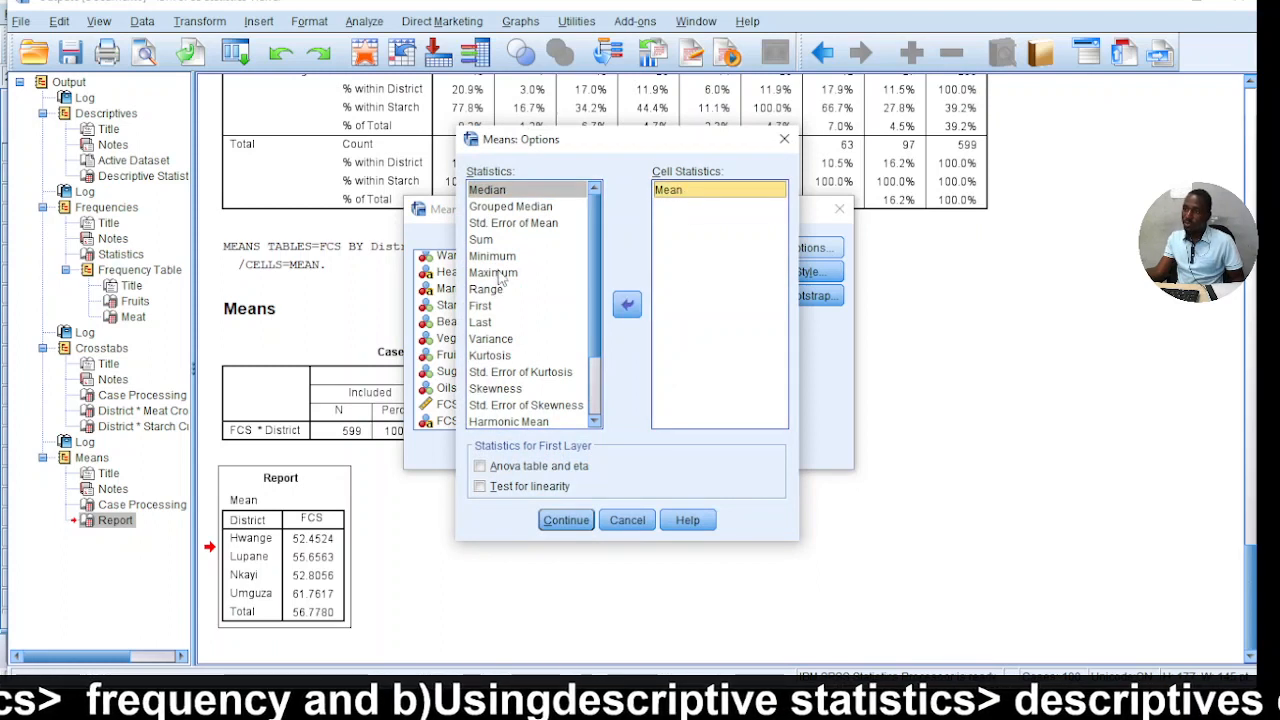
pyautogui.click(500, 257)
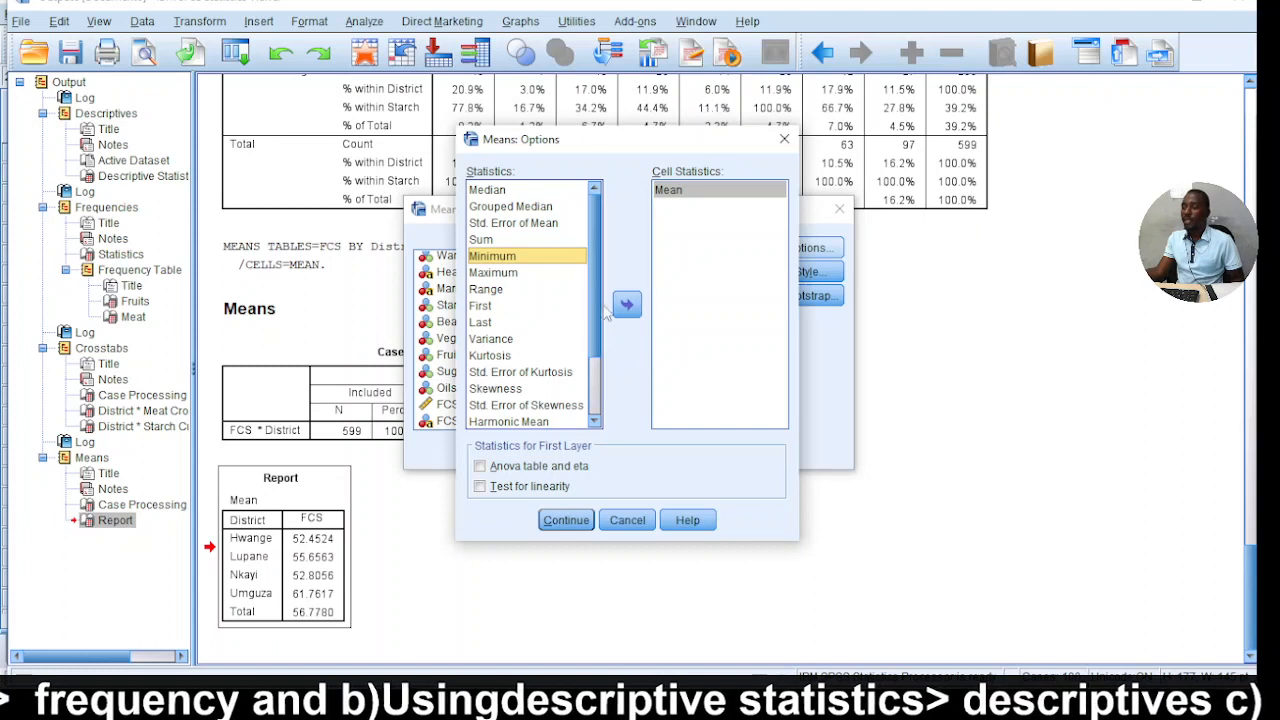
pyautogui.click(627, 307)
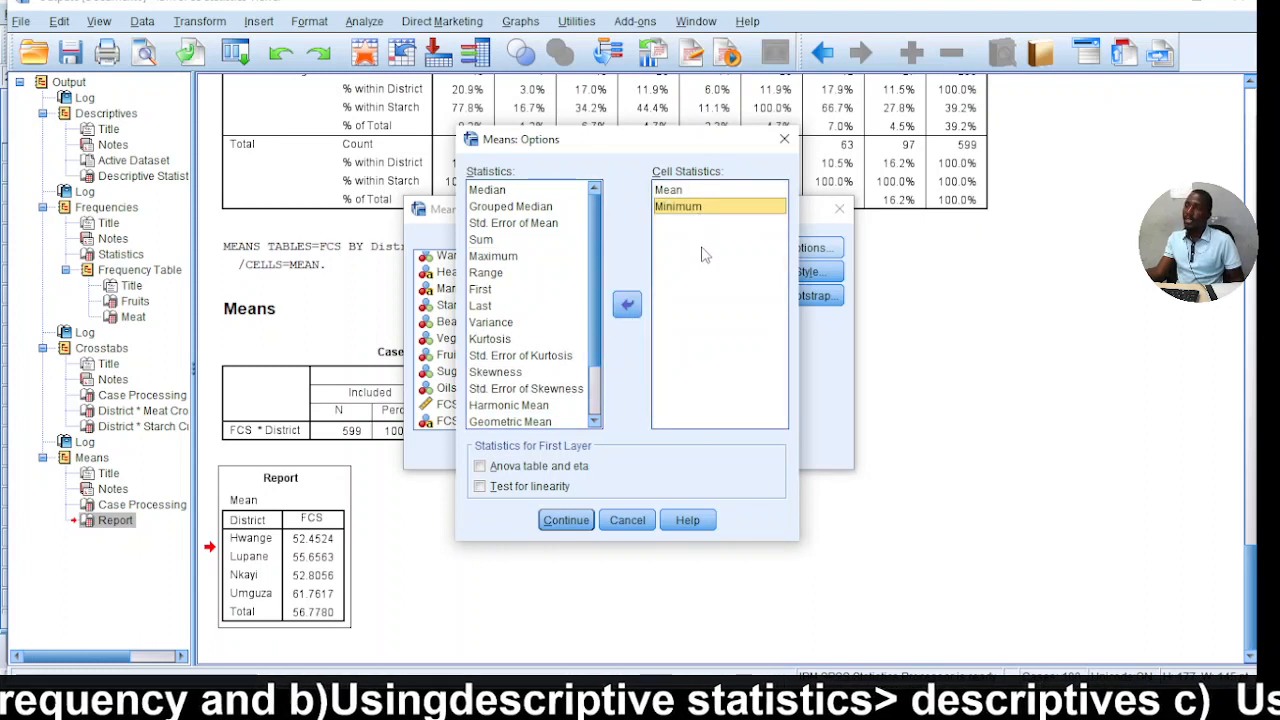
pyautogui.click(512, 257)
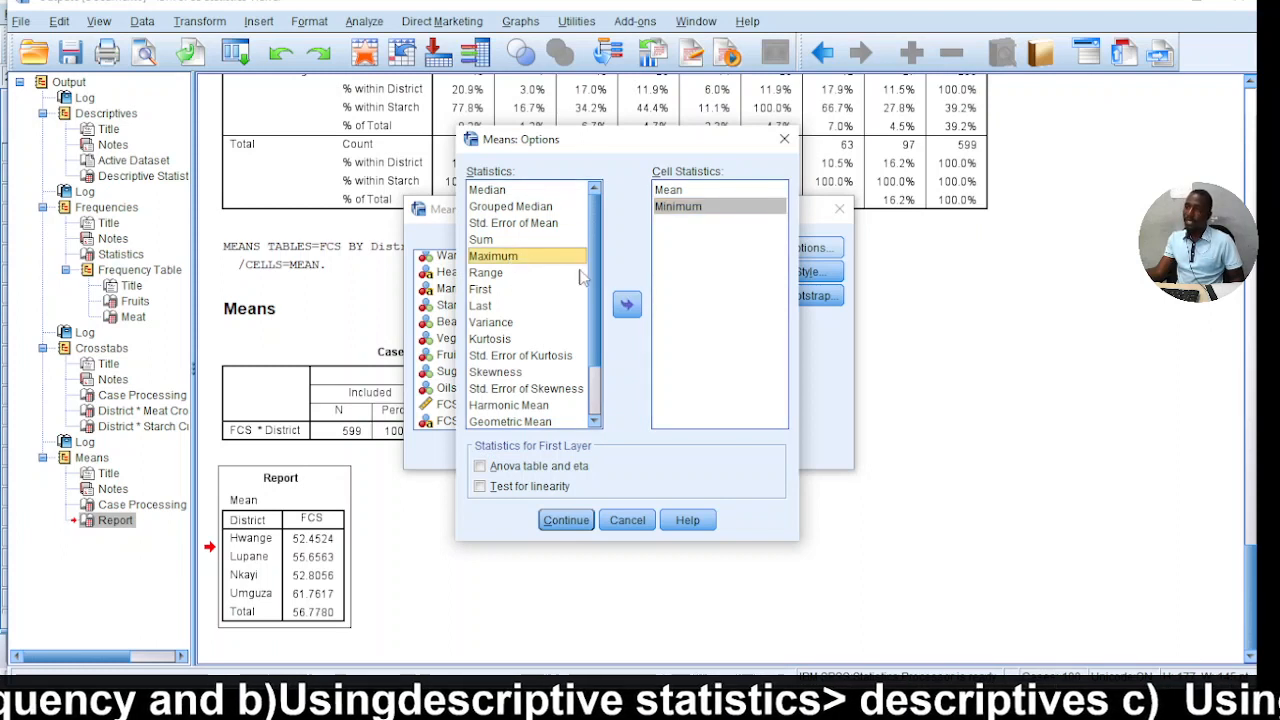
pyautogui.click(627, 305)
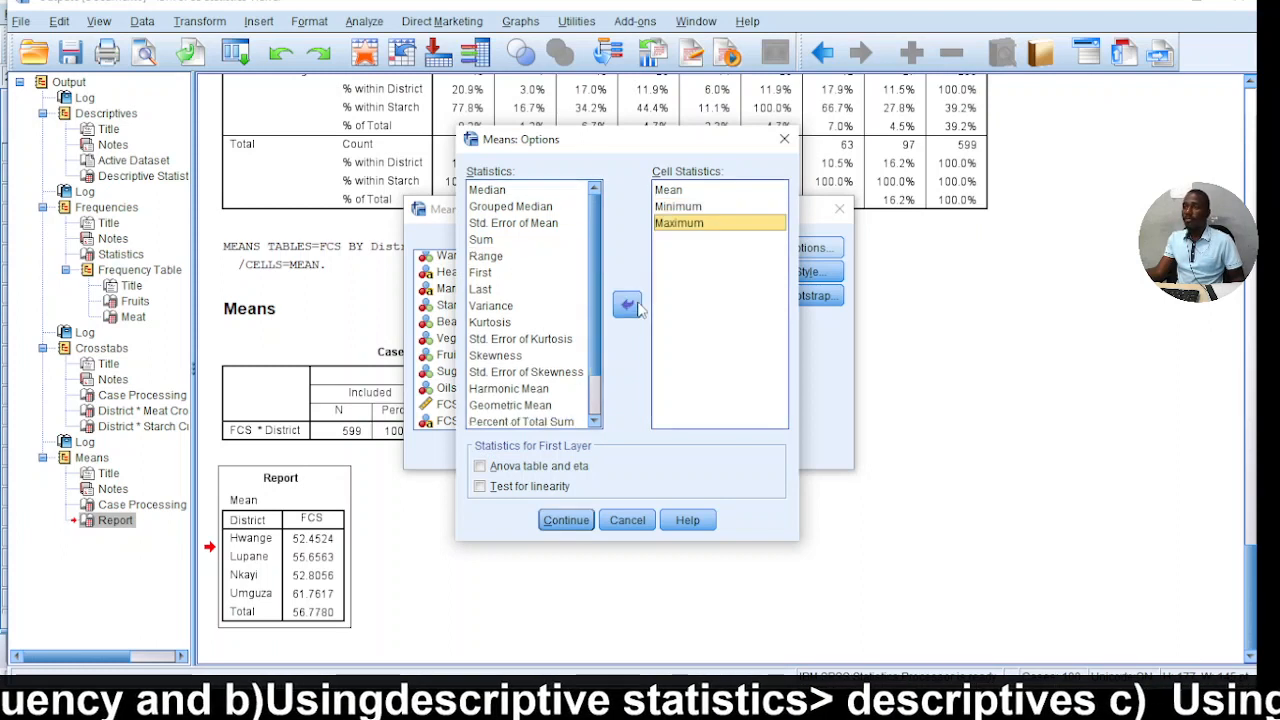
# Replace Mean with Sum in the cell statistics and run the means comparison.
pyautogui.click(694, 193)
pyautogui.click(500, 240)
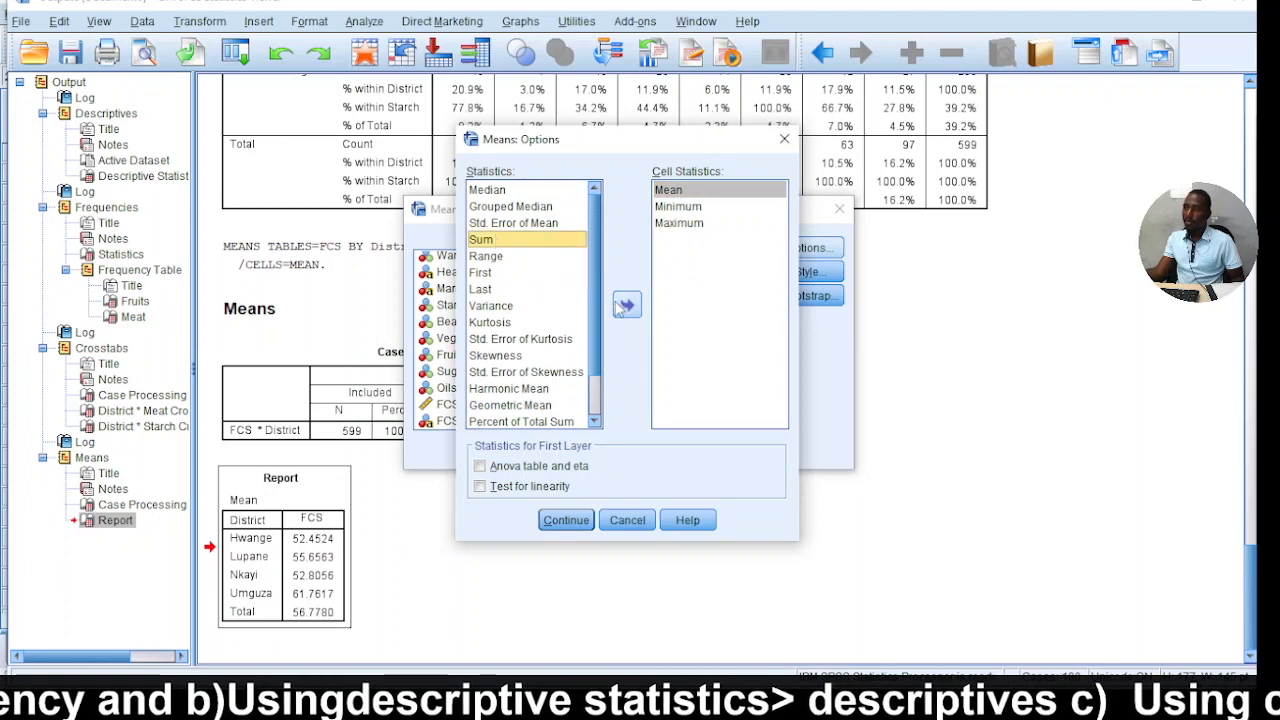
pyautogui.click(624, 306)
pyautogui.click(692, 191)
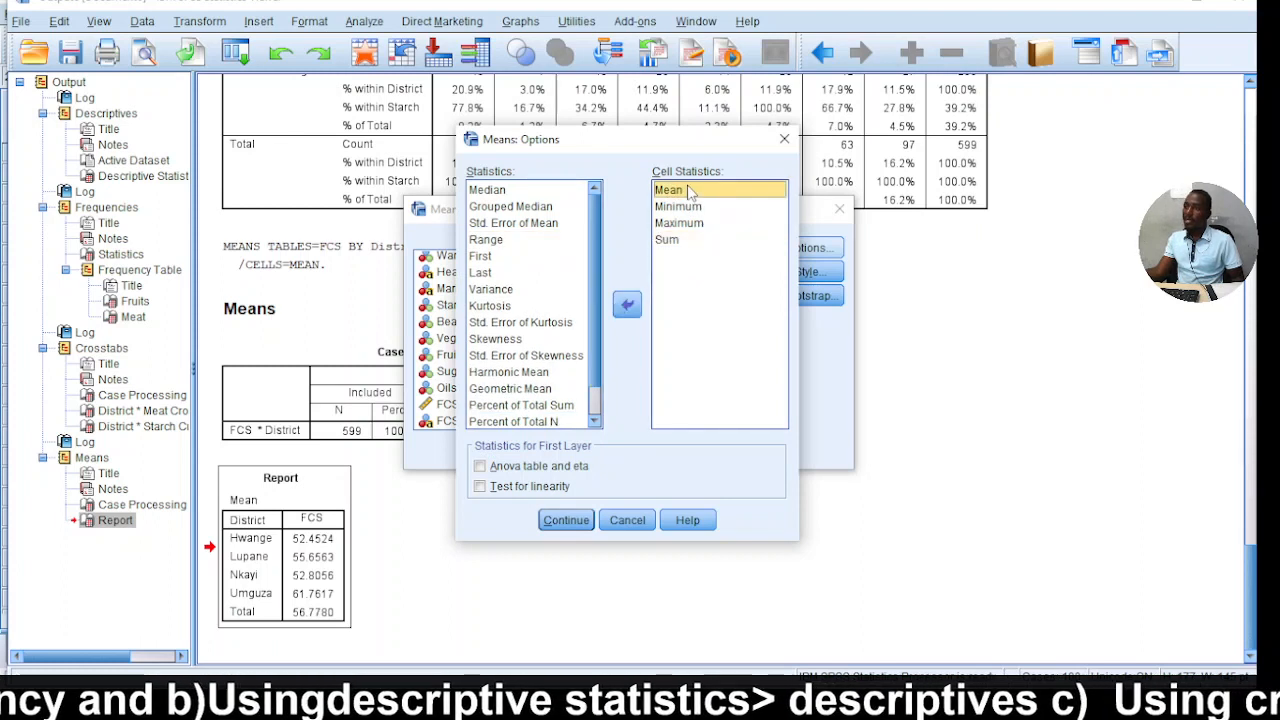
pyautogui.click(628, 306)
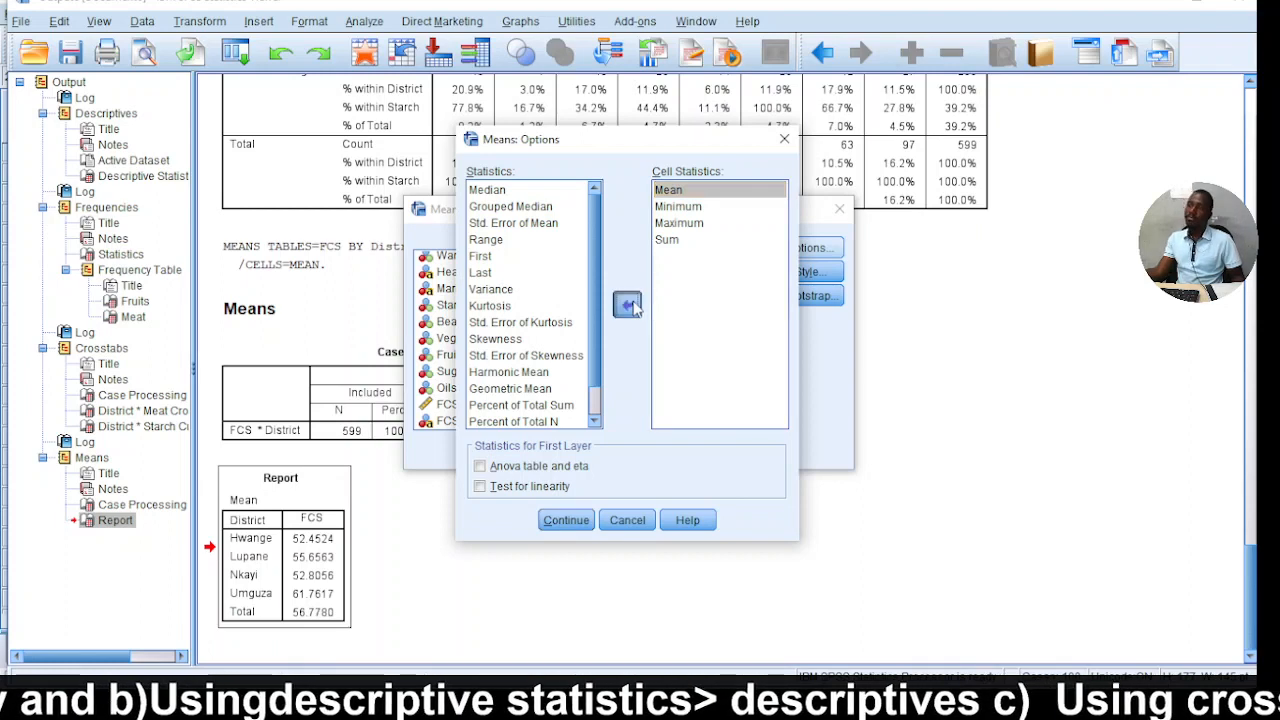
pyautogui.click(566, 520)
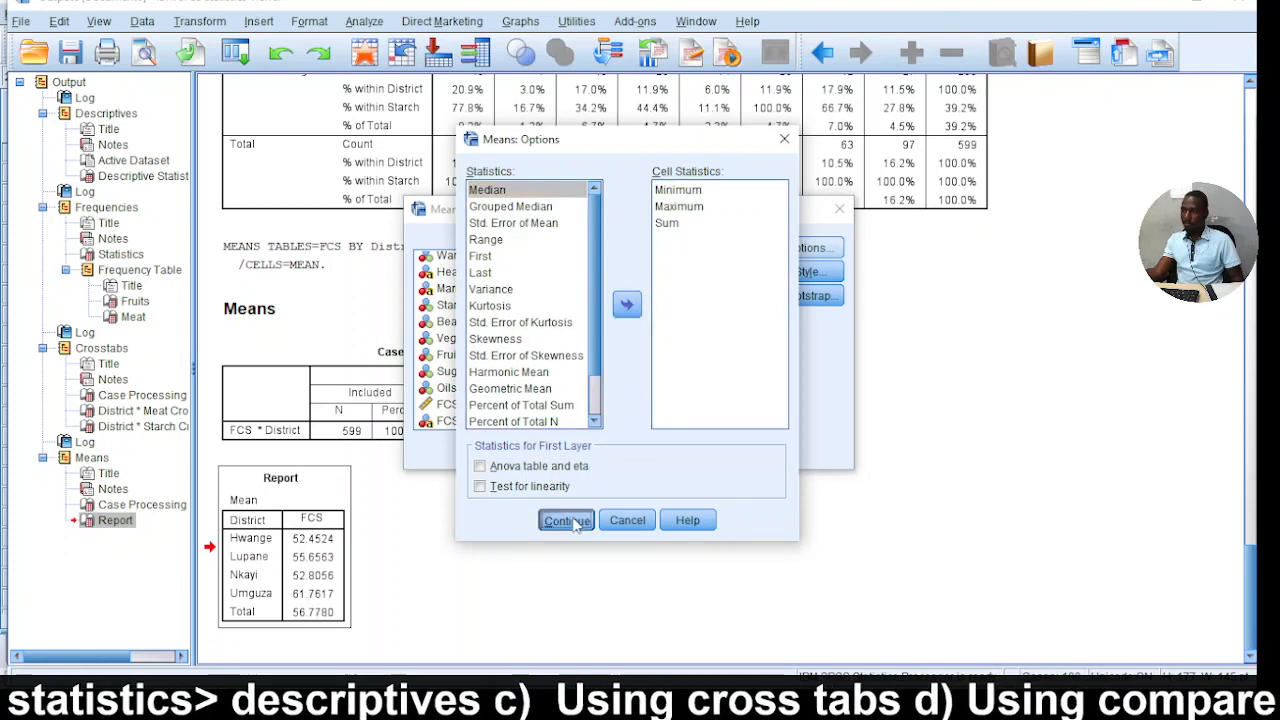
pyautogui.click(527, 449)
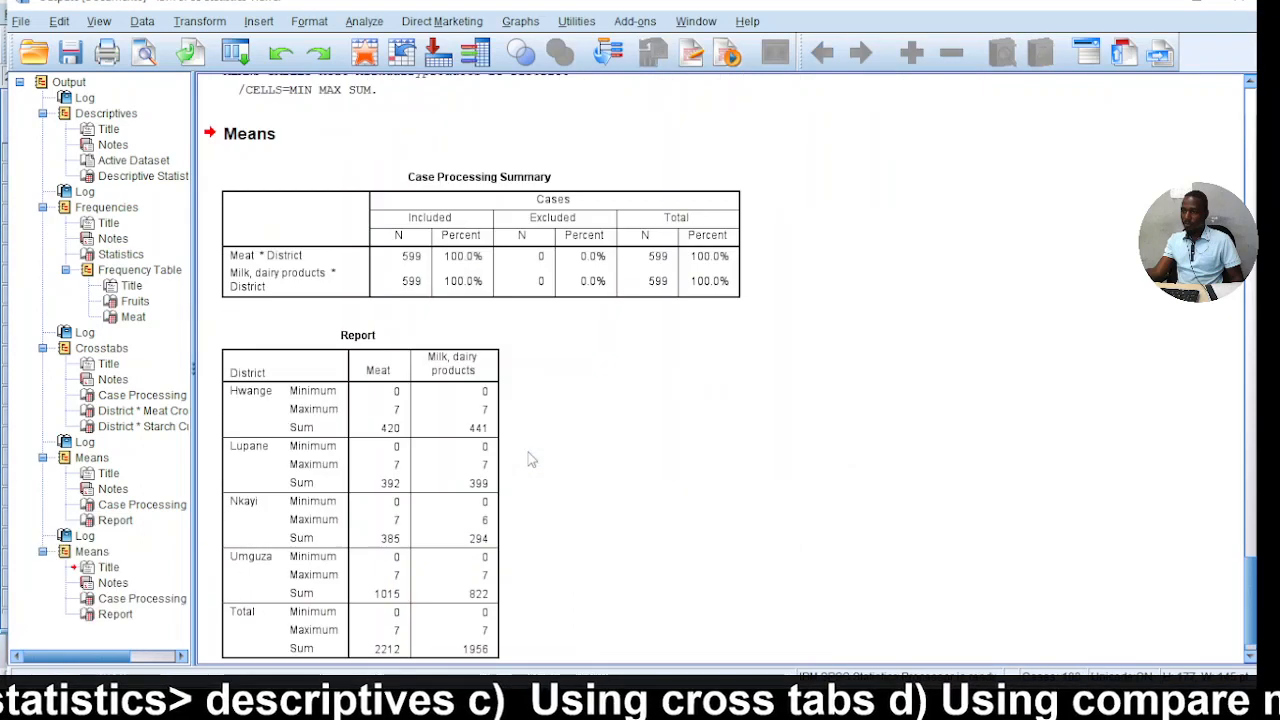
# Examine the new Means output, covering the case processing summary and the district report for Meat and Milk, dairy products.
pyautogui.scroll(2, 683, 374)
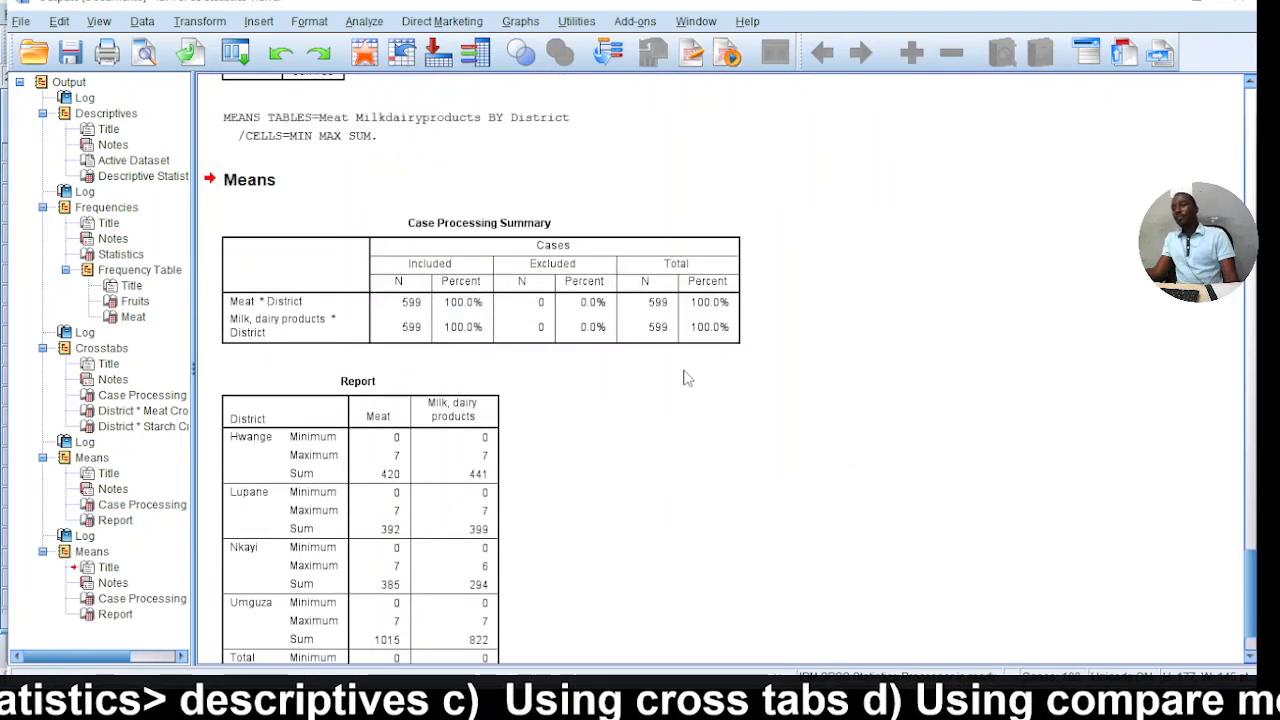
pyautogui.scroll(-2, 660, 380)
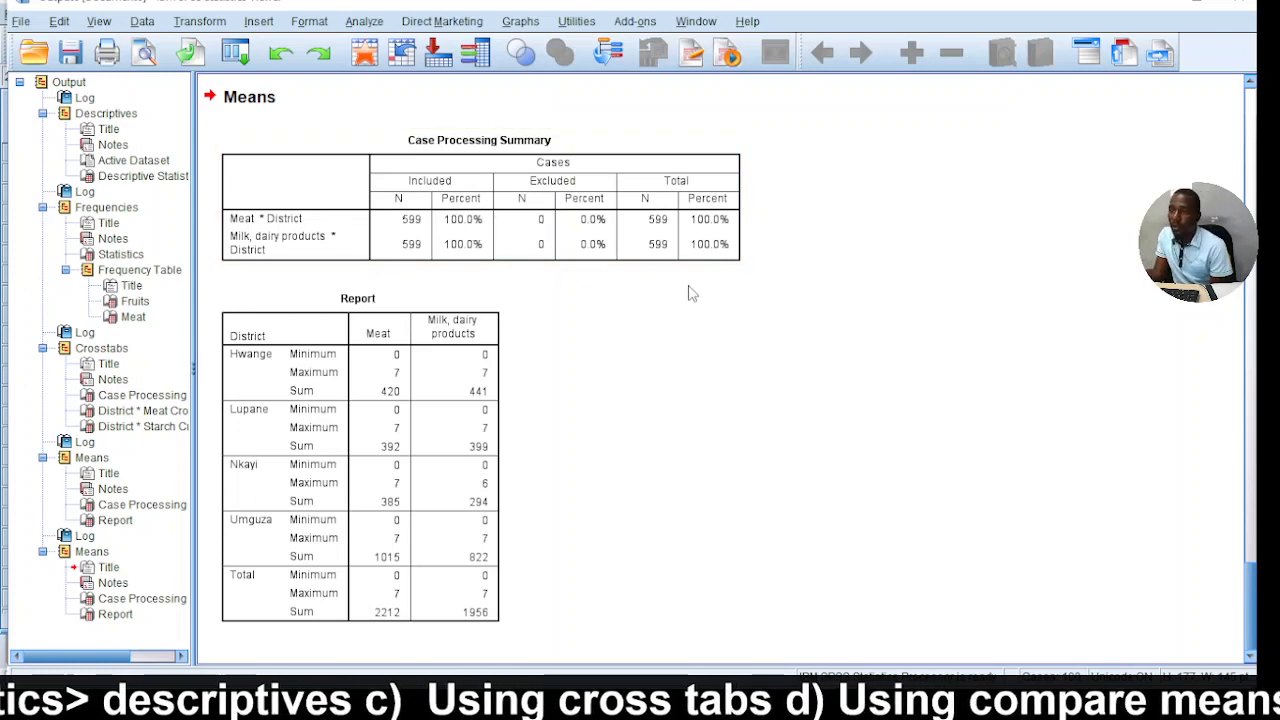
pyautogui.scroll(3, 527, 522)
pyautogui.scroll(-3, 527, 522)
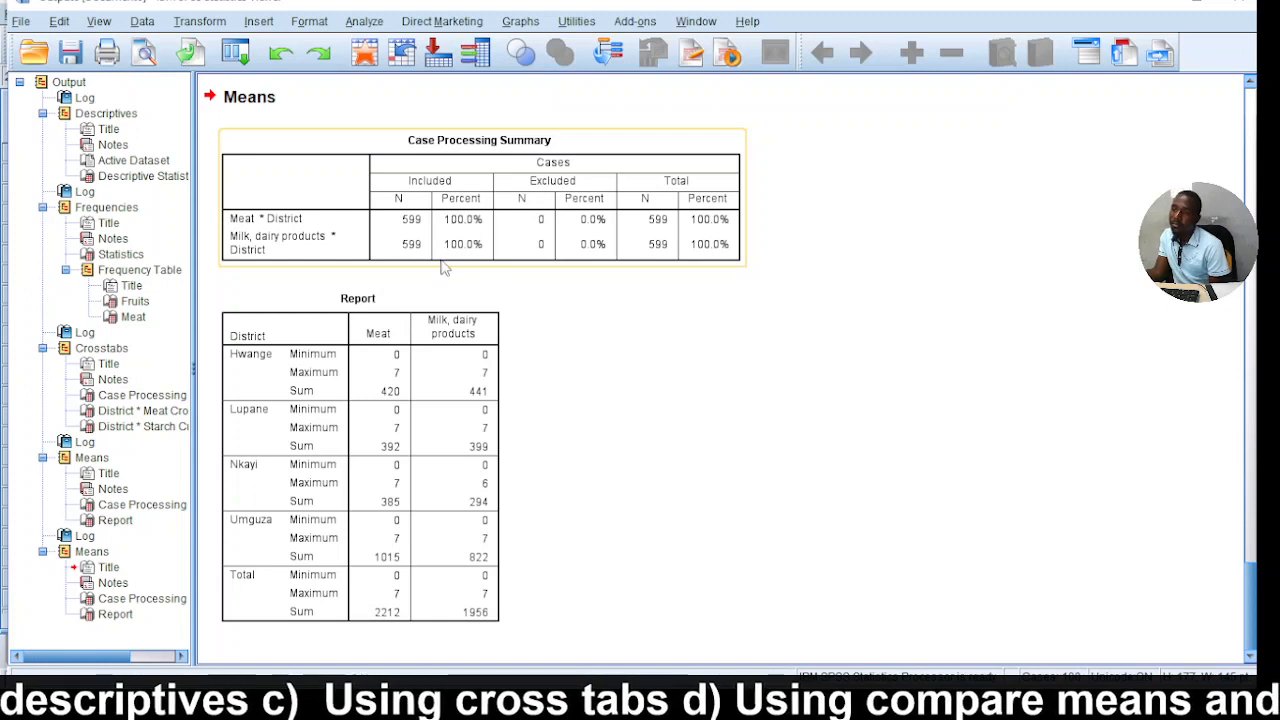
pyautogui.click(335, 338)
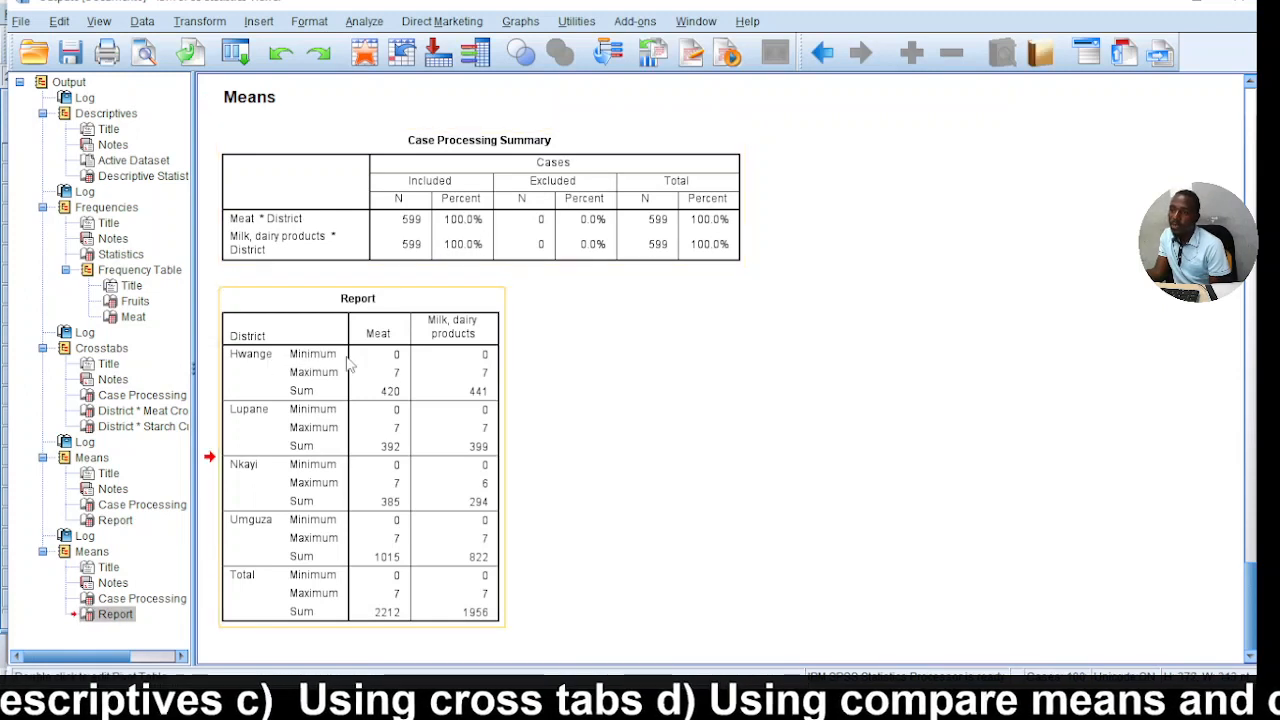
pyautogui.click(264, 224)
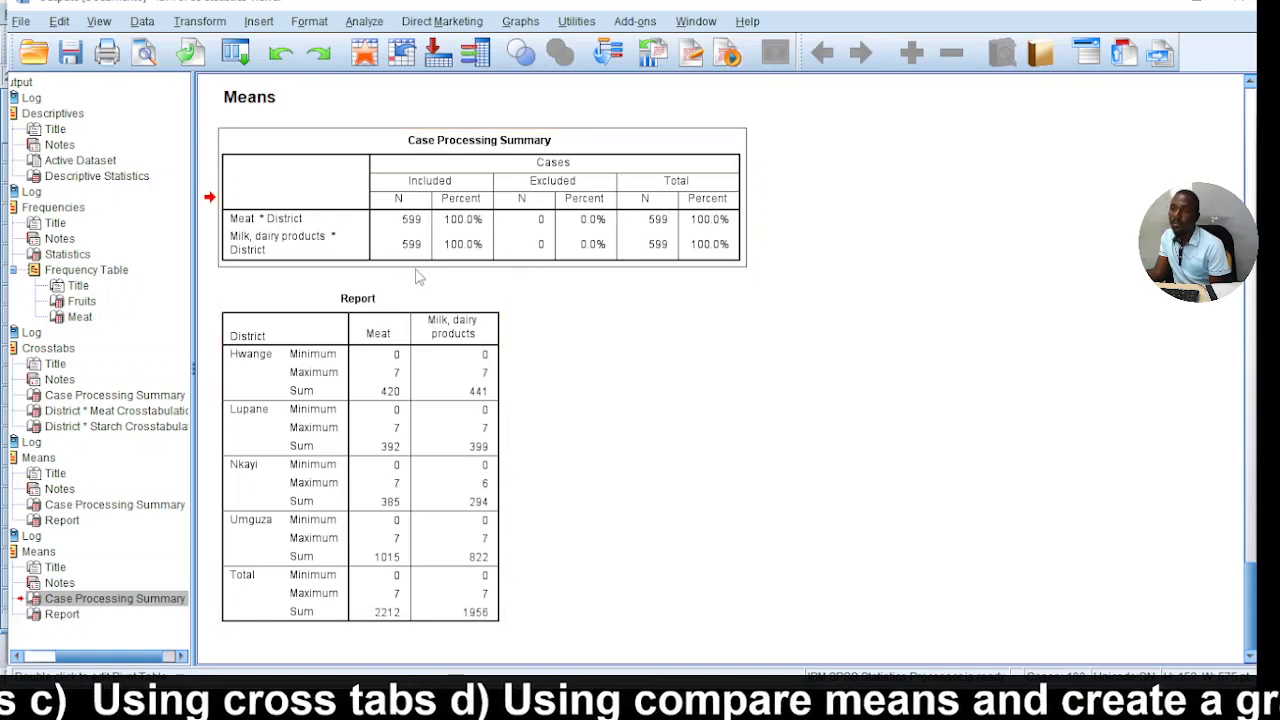
pyautogui.click(371, 405)
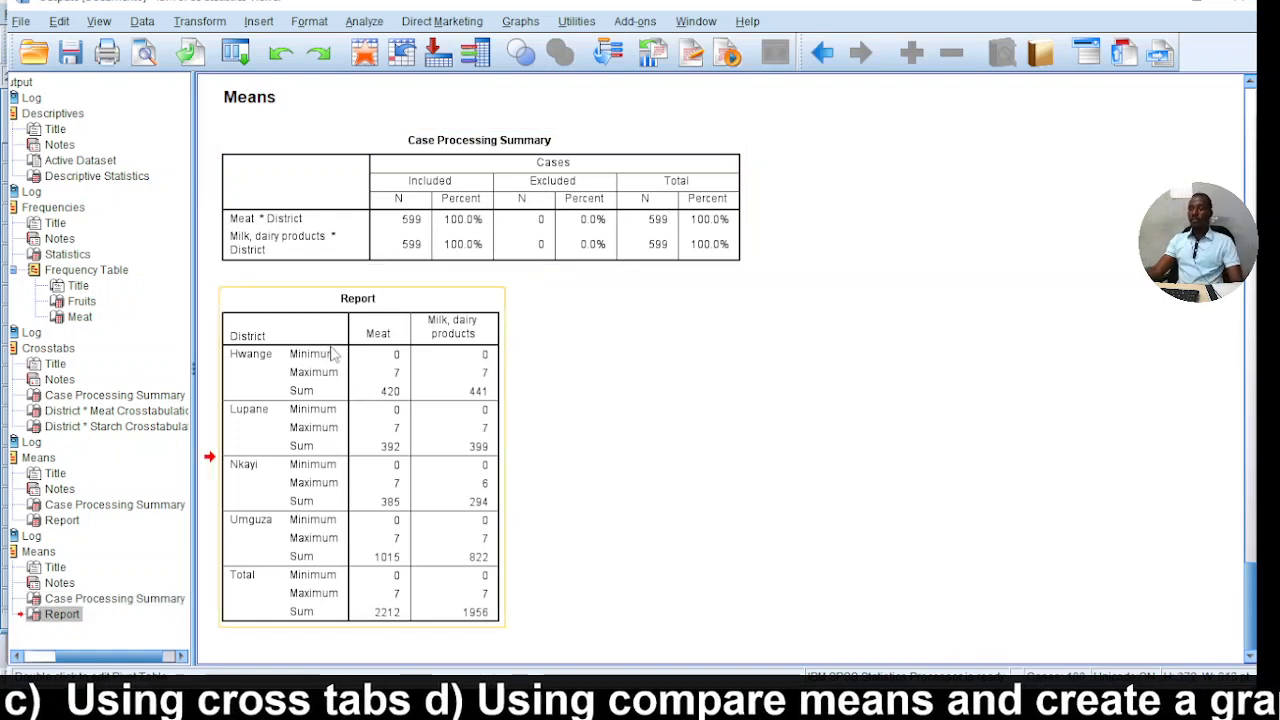
pyautogui.doubleClick(398, 357)
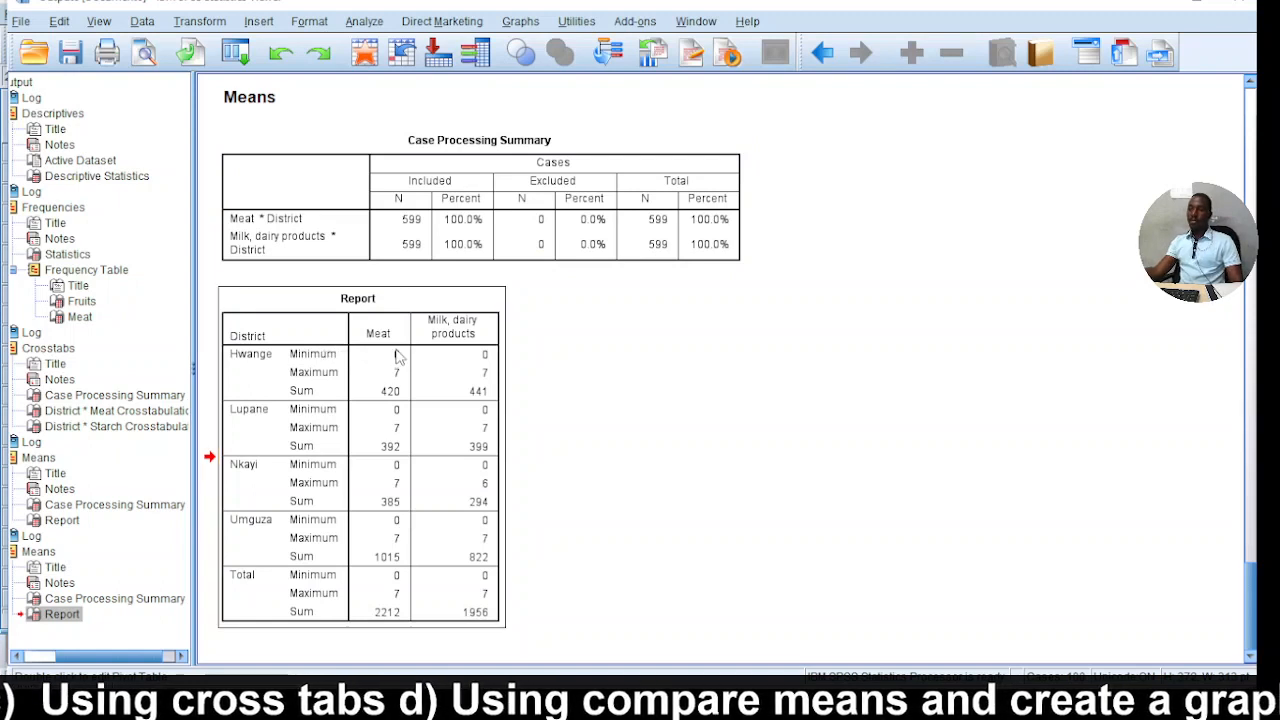